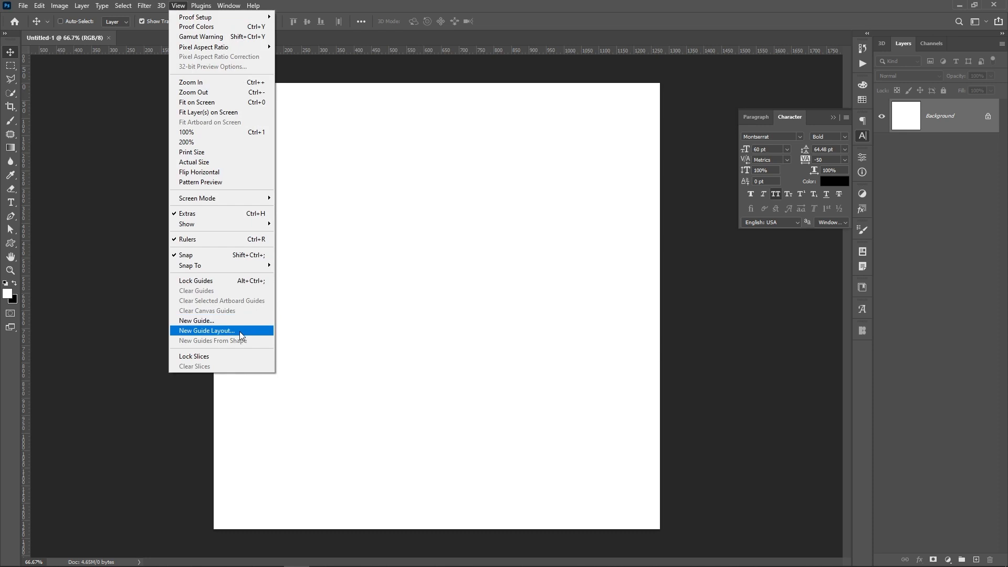
Add a new guide layout with equal margins along all four edges of the canvas
click(239, 332)
click(613, 152)
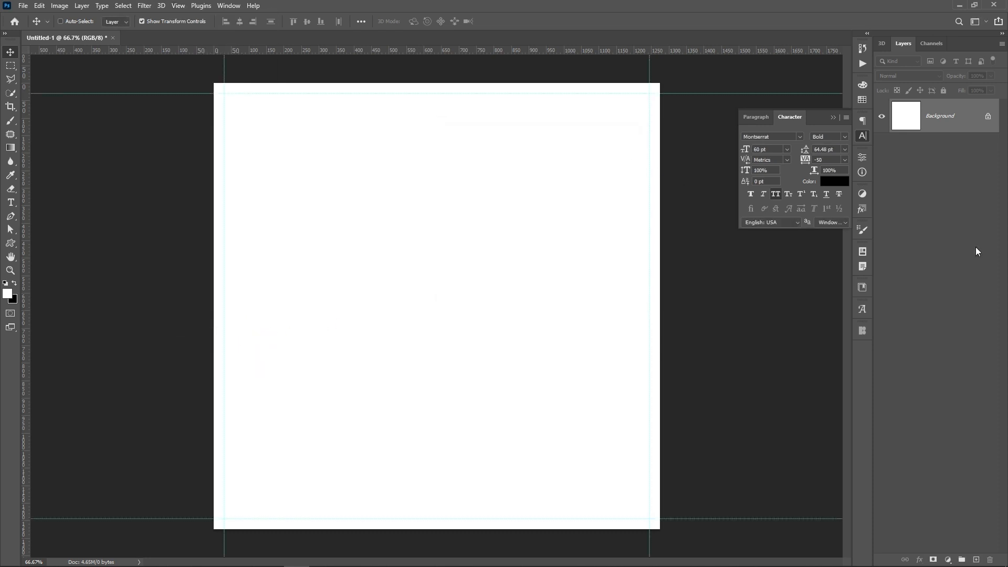
Add a Solid Color fill layer in black, 000000, above the background
click(947, 560)
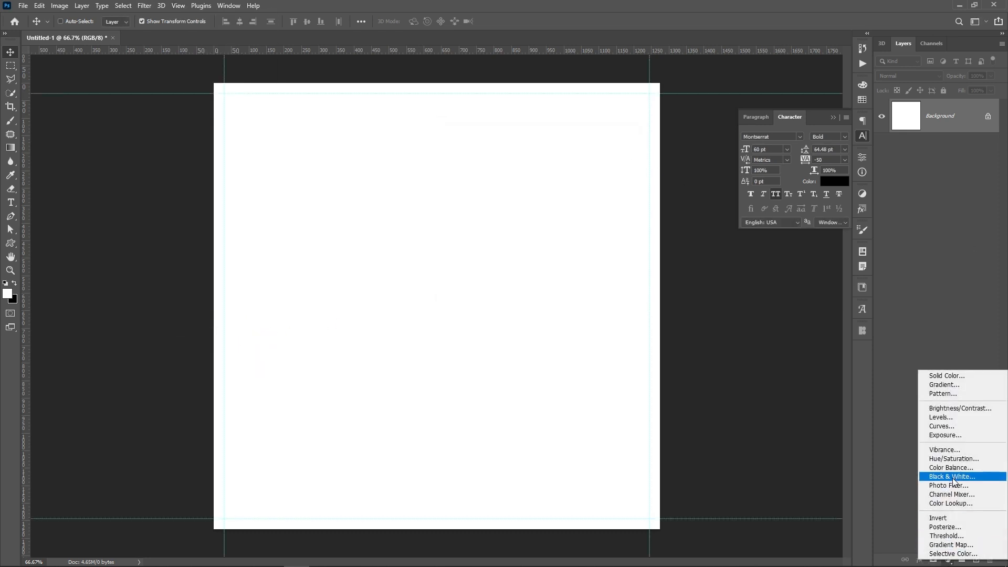
click(948, 376)
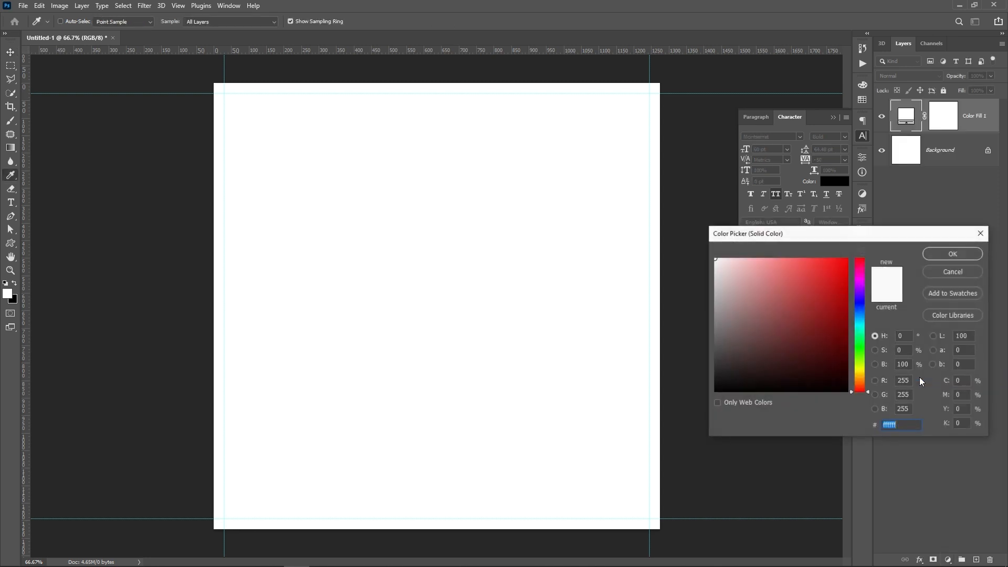
text(000000)
key(Return)
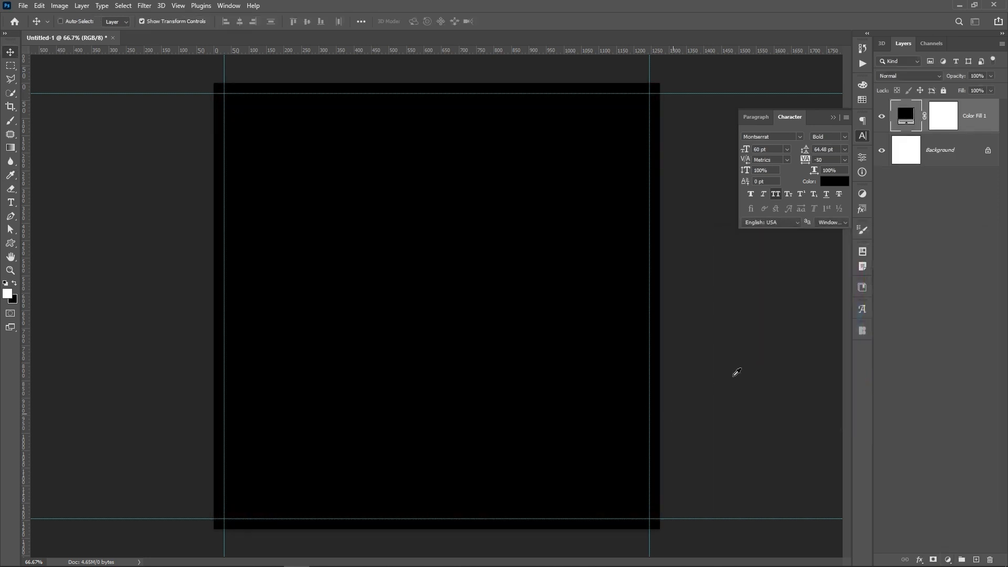
click(928, 240)
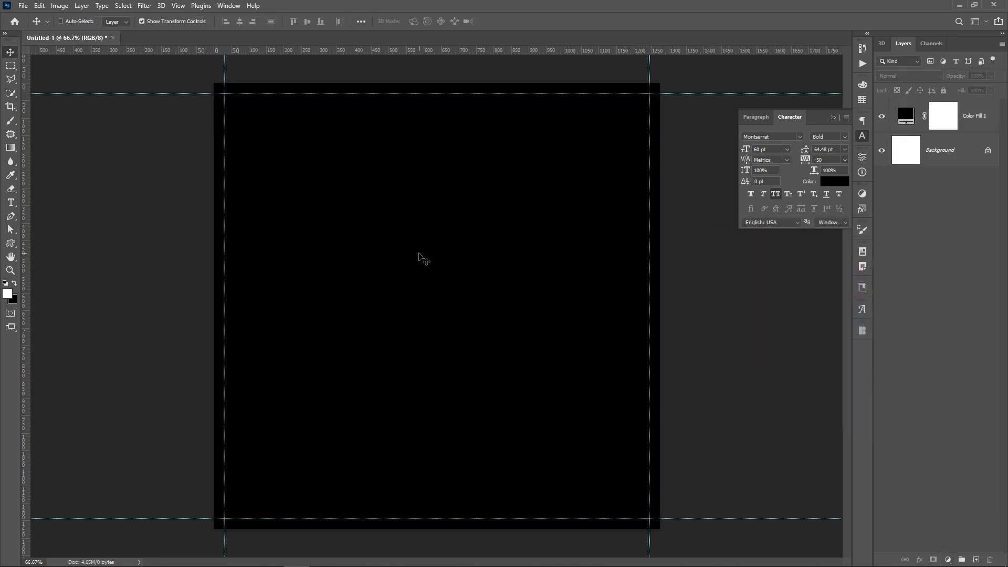
Switch to Adobe Bridge, place the cutout of the woman in glasses into the document, scale it down and move it slightly upward
click(353, 557)
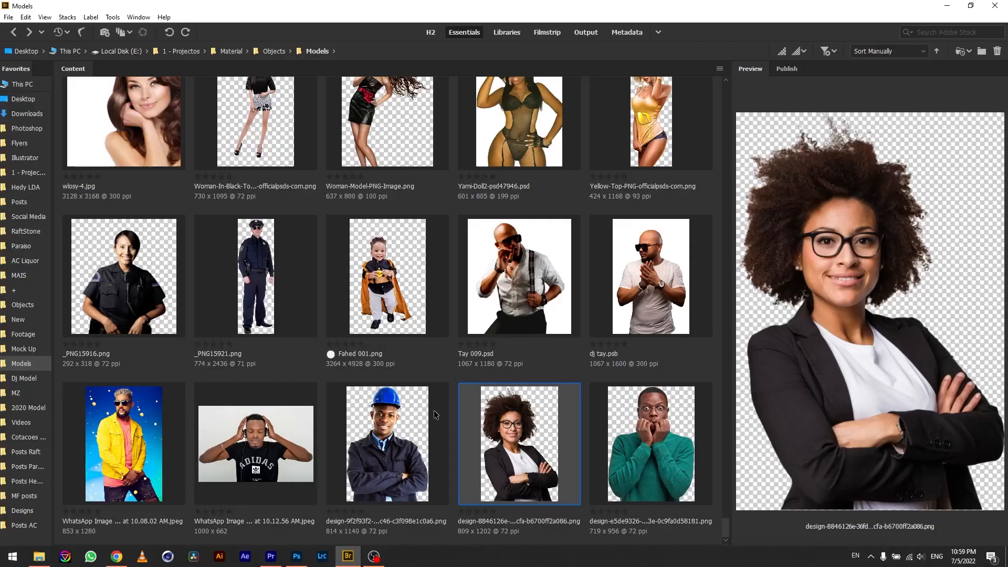
drag(518, 446, 365, 440)
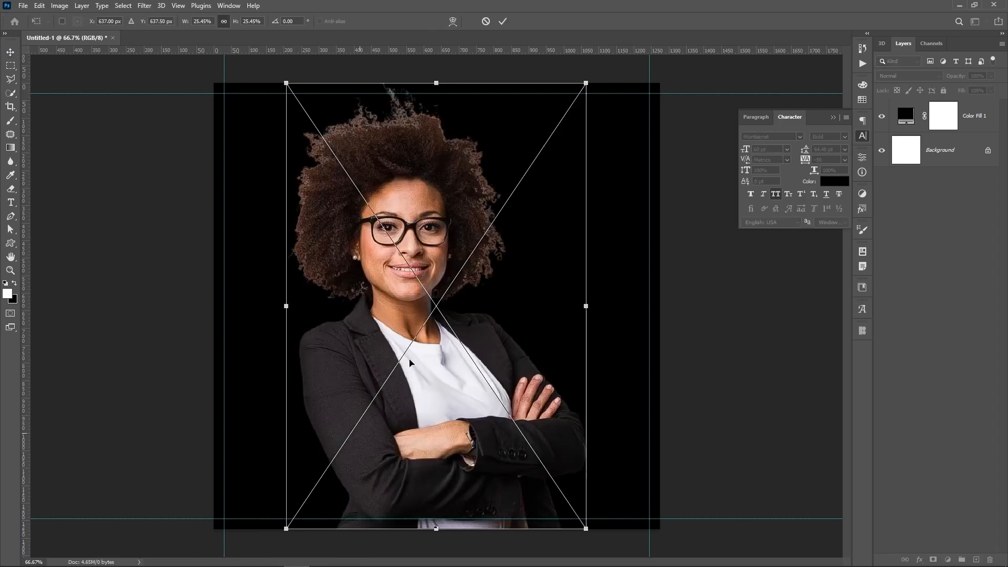
drag(574, 107, 544, 151)
key(Return)
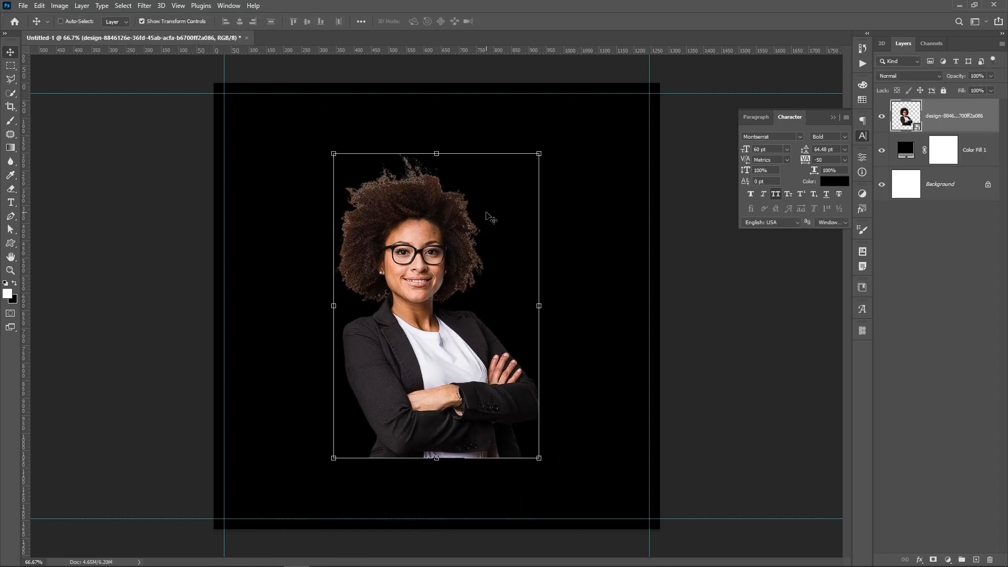
drag(417, 260, 422, 234)
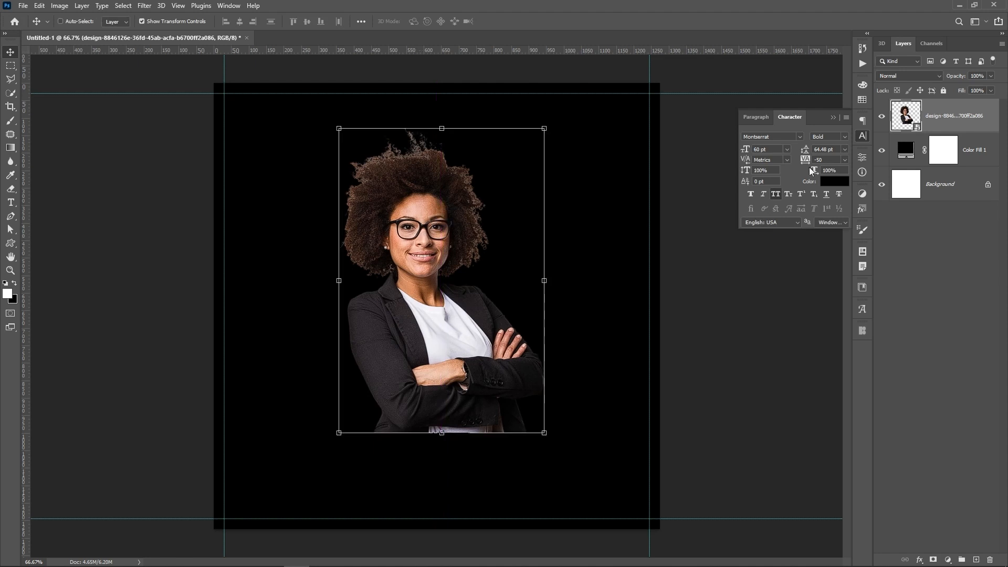
Hide the black fill layer, then shrink the woman's image slightly and reposition it in the upper middle of the canvas
click(882, 151)
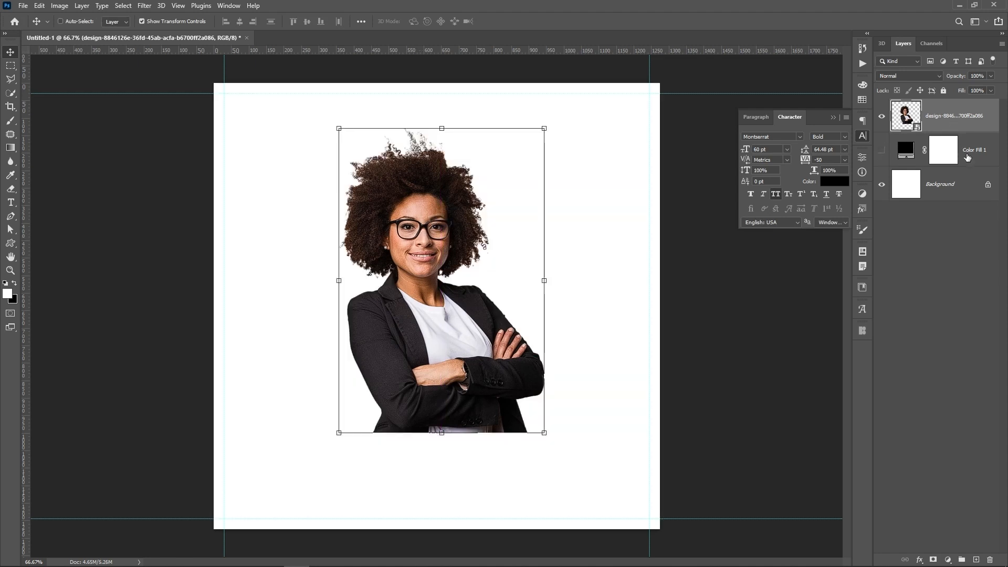
drag(424, 319, 425, 308)
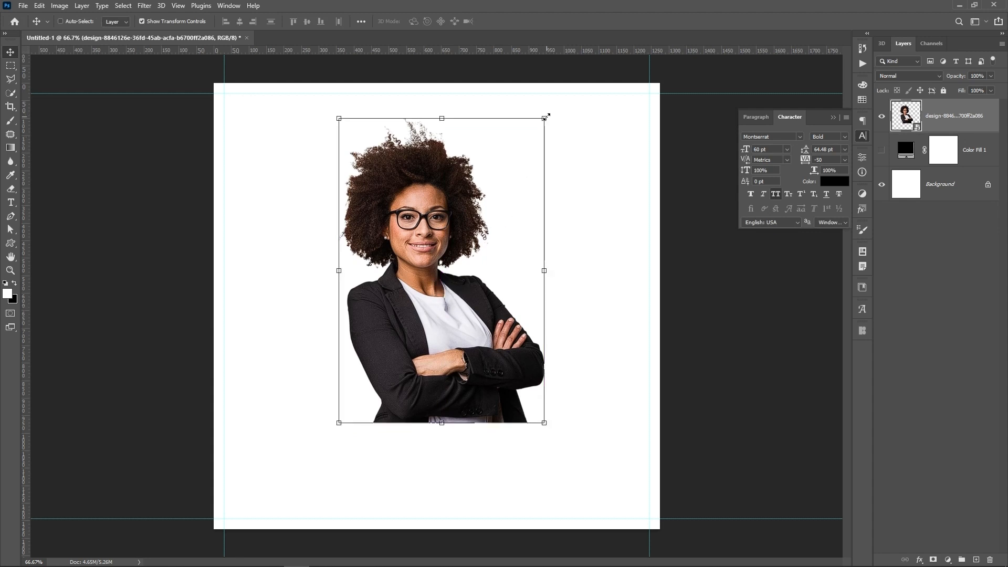
drag(545, 118, 533, 135)
mouse_move(442, 249)
mouse_down()
mouse_move(461, 232)
mouse_move(451, 242)
mouse_up()
key(Return)
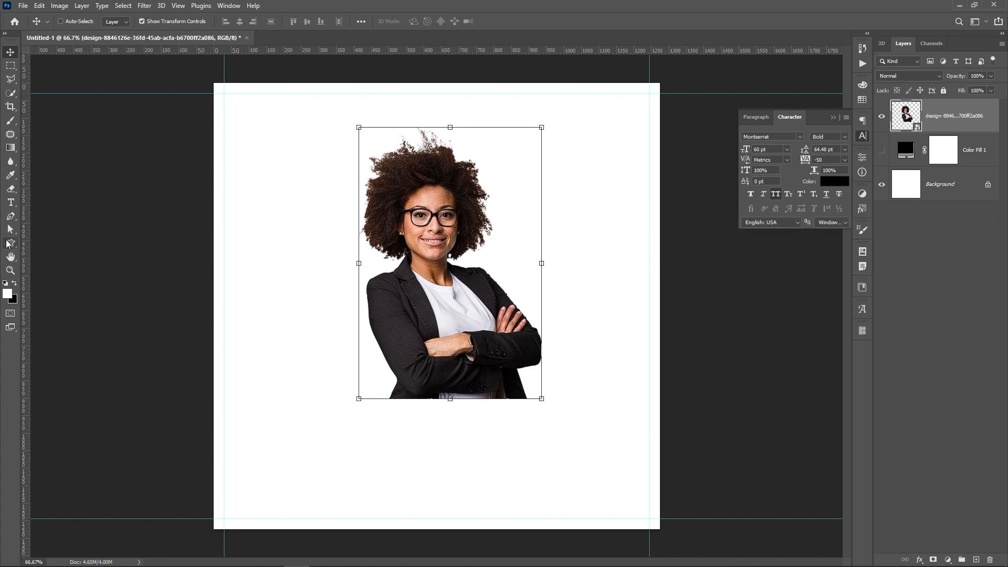
Draw a rectangle shape about 730 by 549 px over the woman's torso
click(10, 243)
click(57, 244)
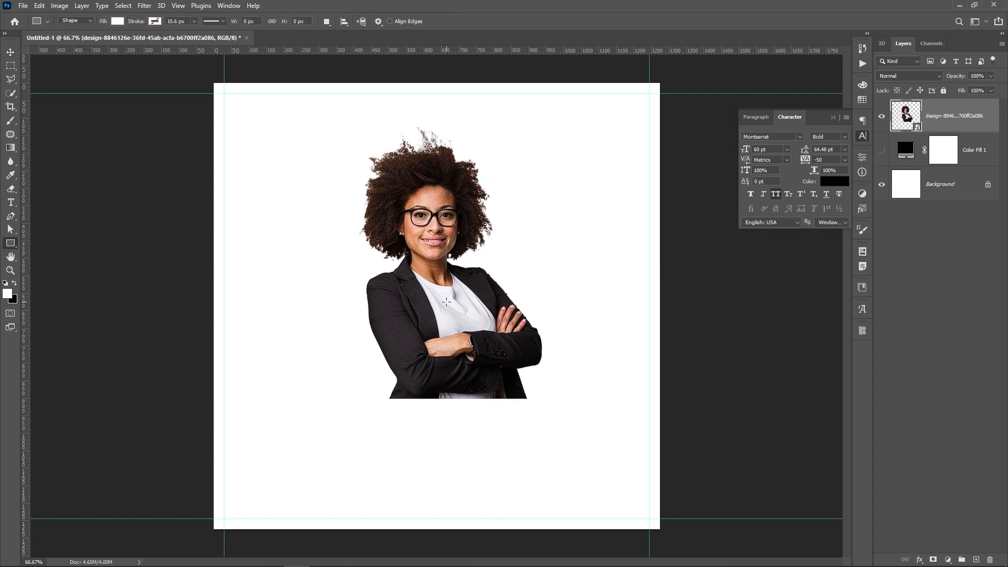
drag(447, 302, 574, 399)
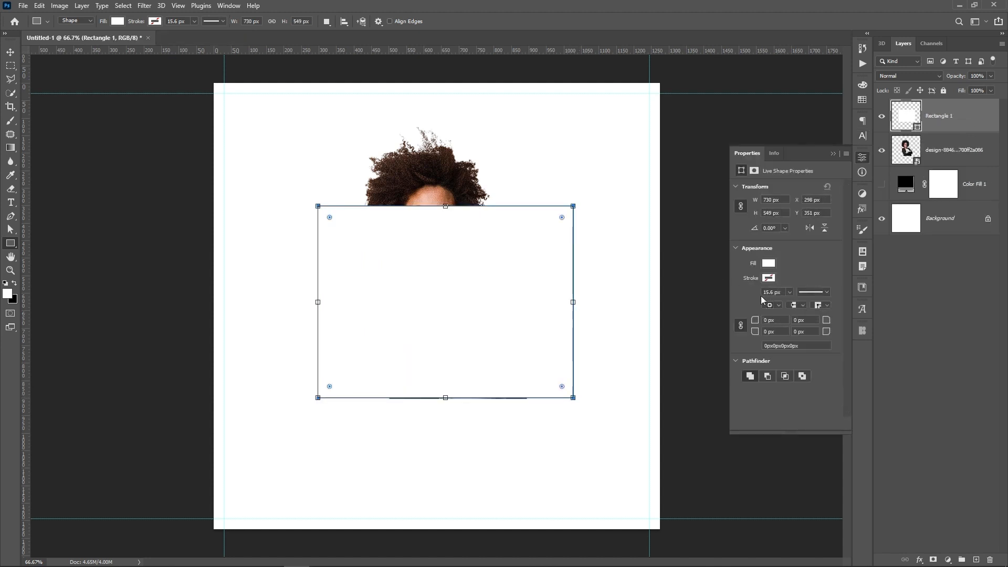
Fill the rectangle with the recently used red and move its layer beneath the woman's image
click(773, 265)
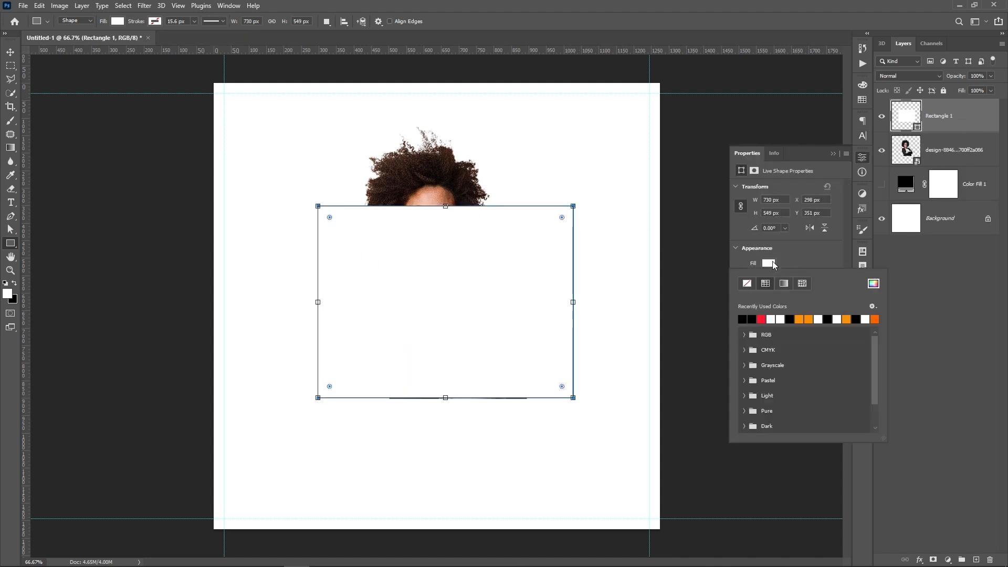
click(764, 318)
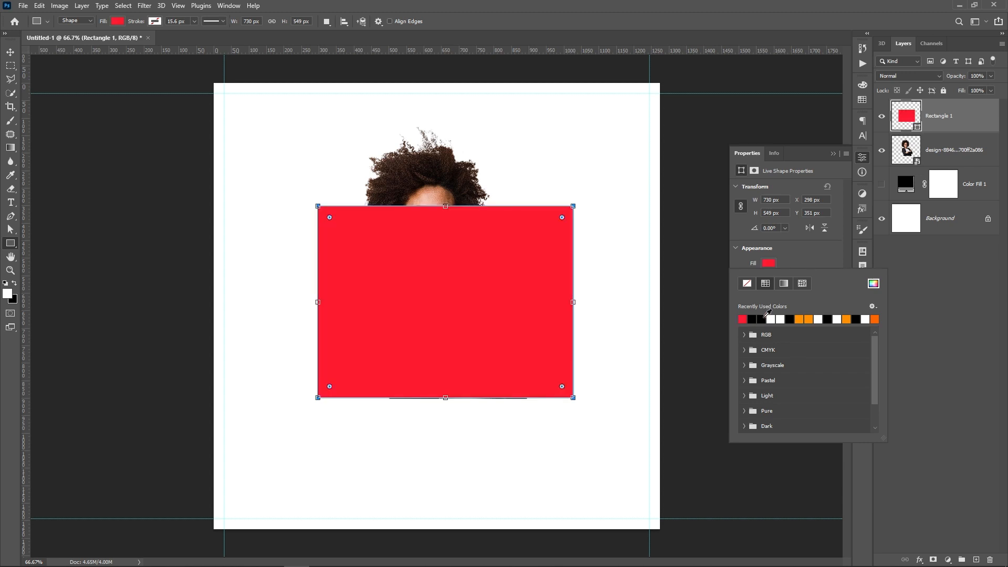
click(834, 154)
key(v)
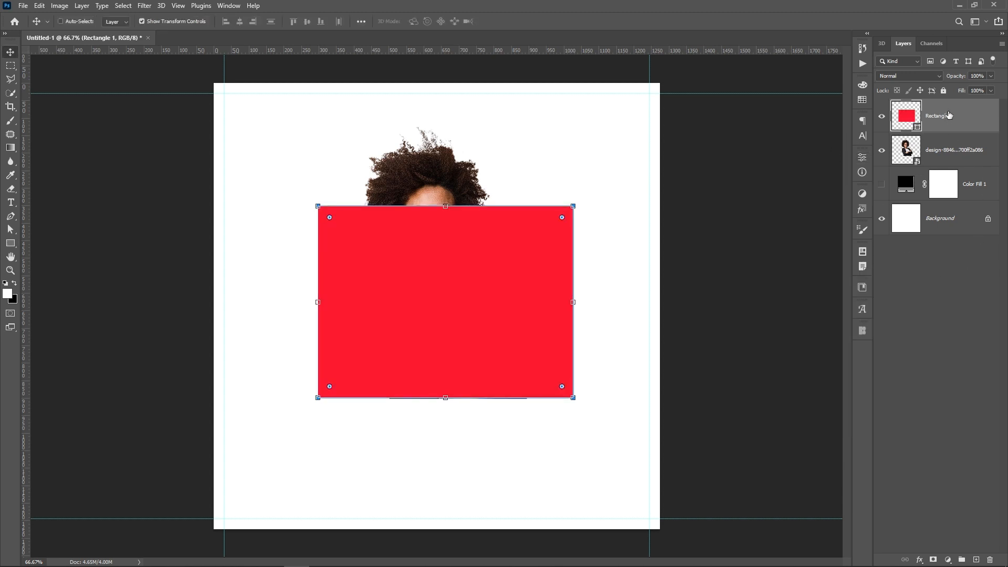
drag(949, 115, 946, 156)
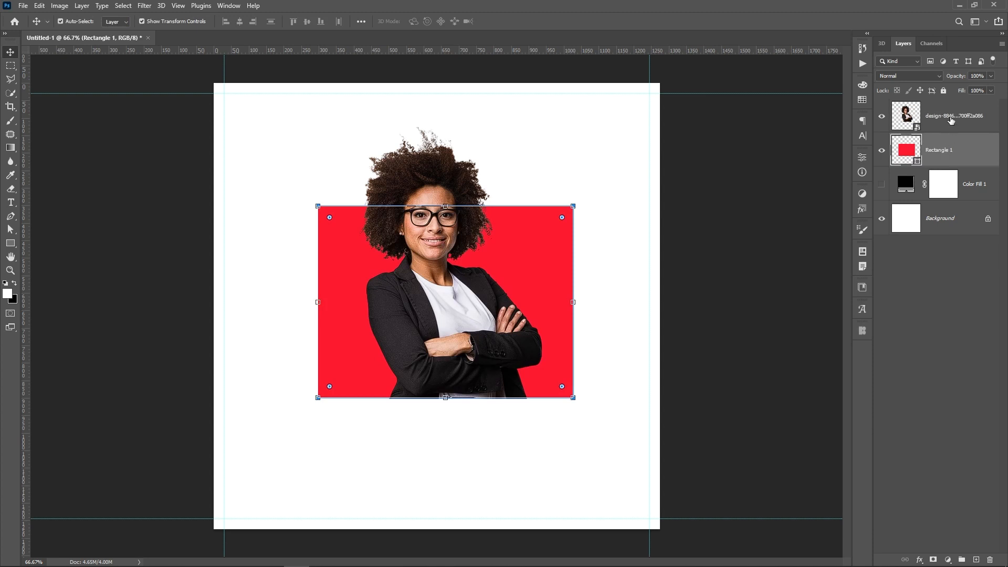
Align the bottom edges of the woman and rectangle, and center both horizontally on the background
shift+click(951, 120)
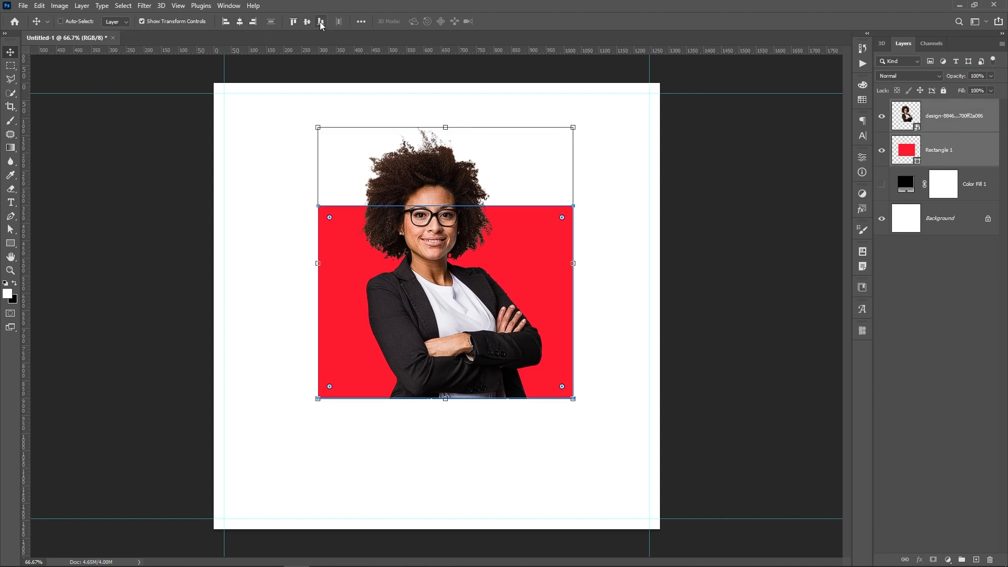
click(321, 22)
ctrl+click(942, 229)
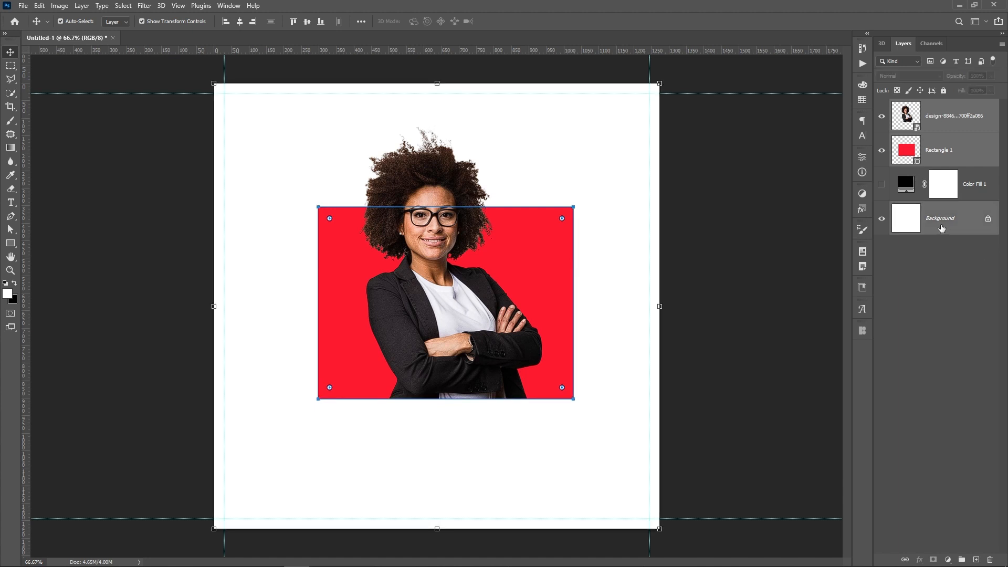
click(240, 22)
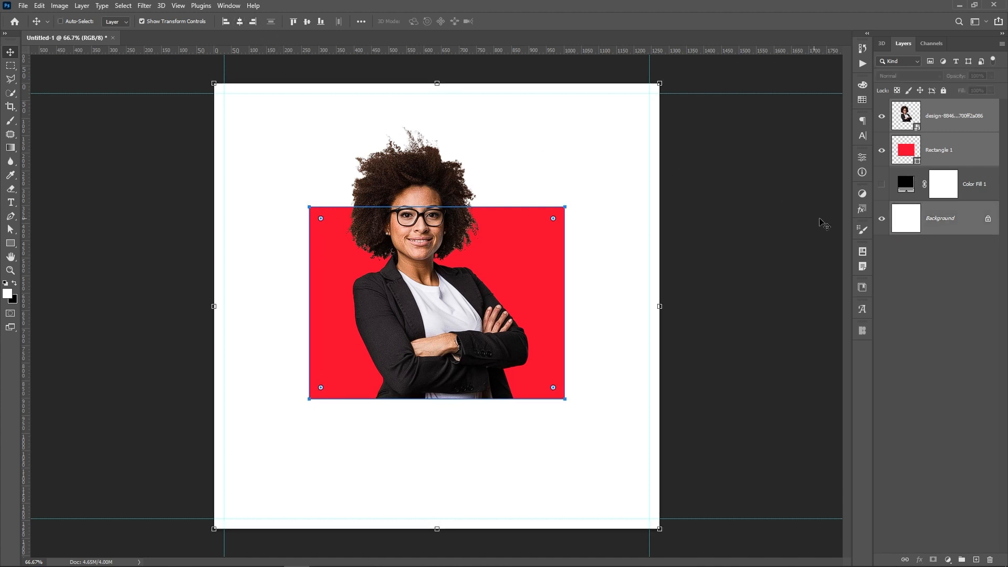
click(946, 290)
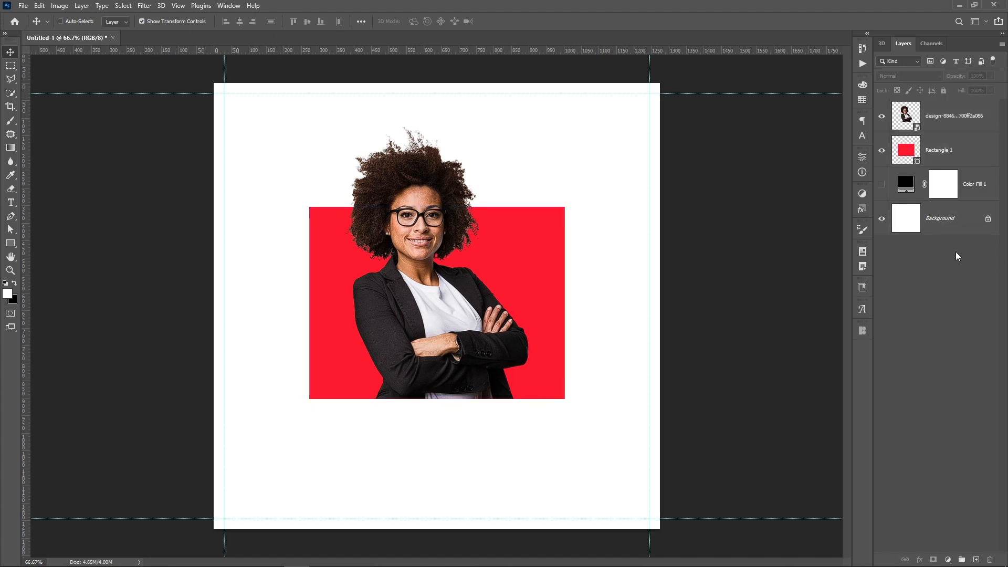
Enlarge the woman's image from its bottom edge so her head rises higher above the rectangle
click(950, 117)
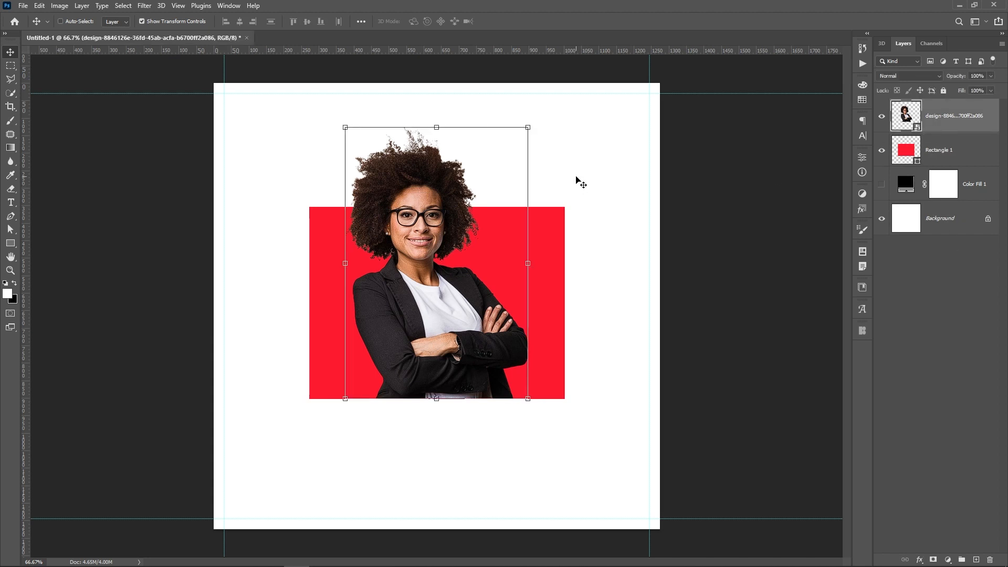
click(531, 129)
drag(532, 125, 566, 107)
key(Return)
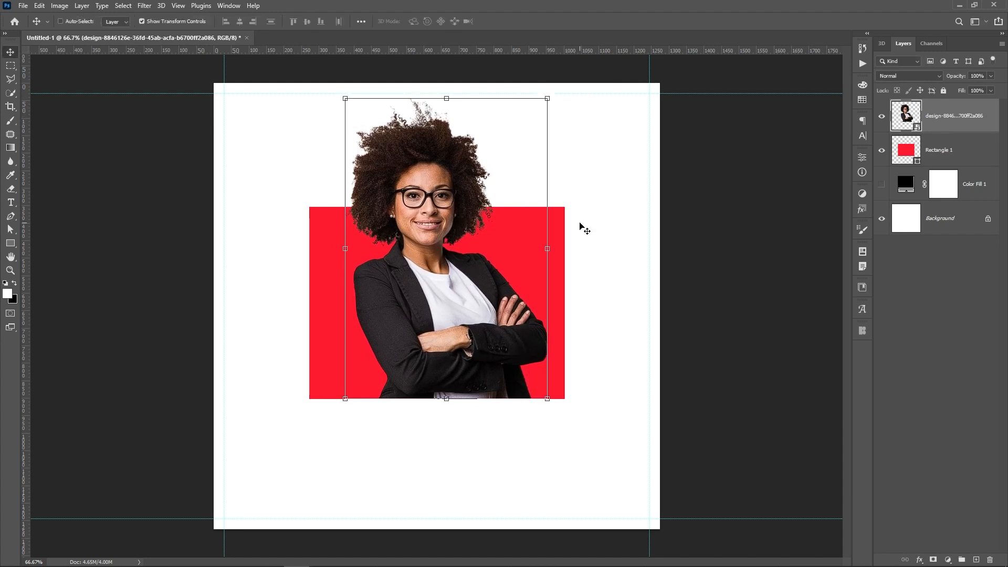
Apply a Gradient Overlay to the red rectangle using the violet and orange preset
click(989, 164)
right_click(970, 152)
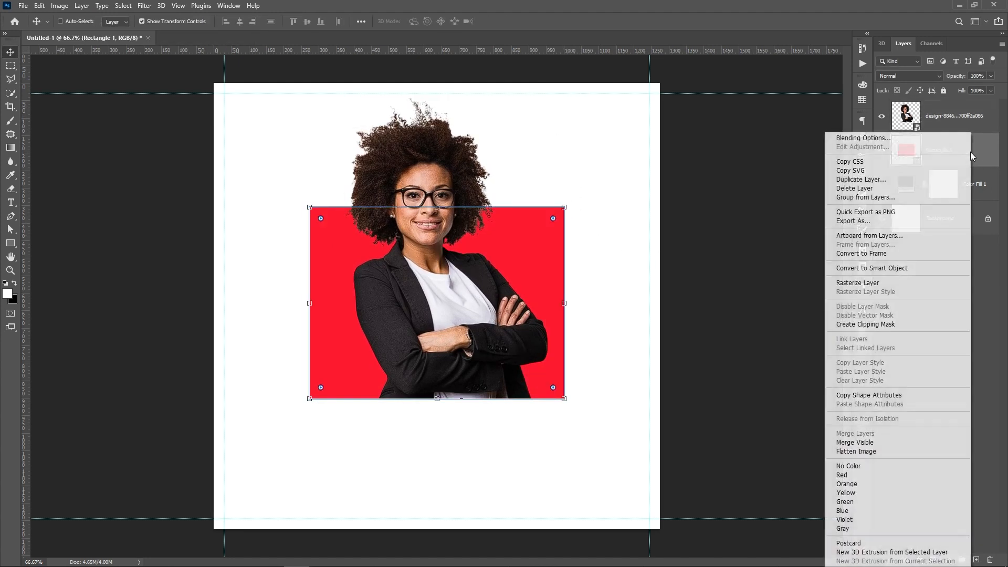
click(874, 136)
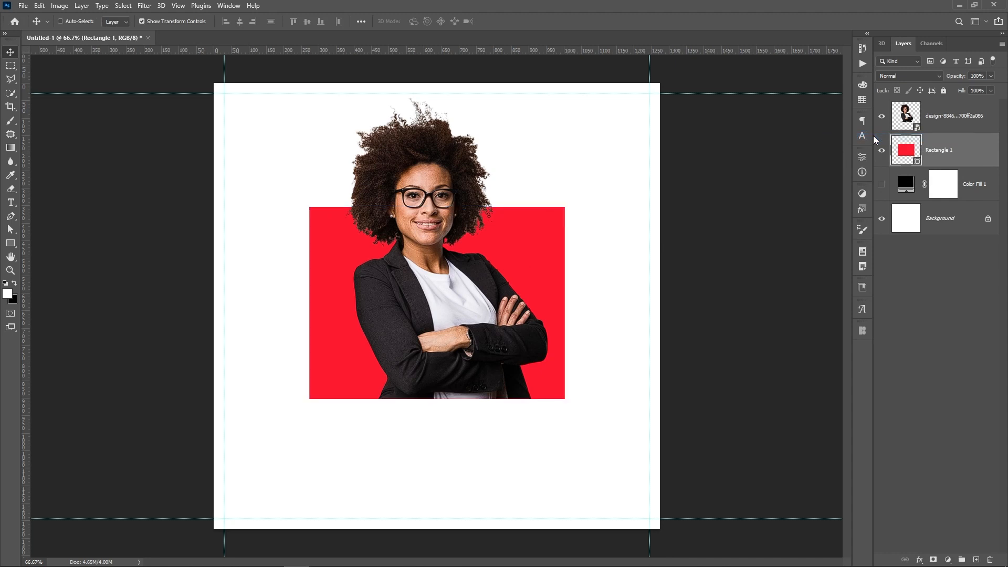
click(634, 232)
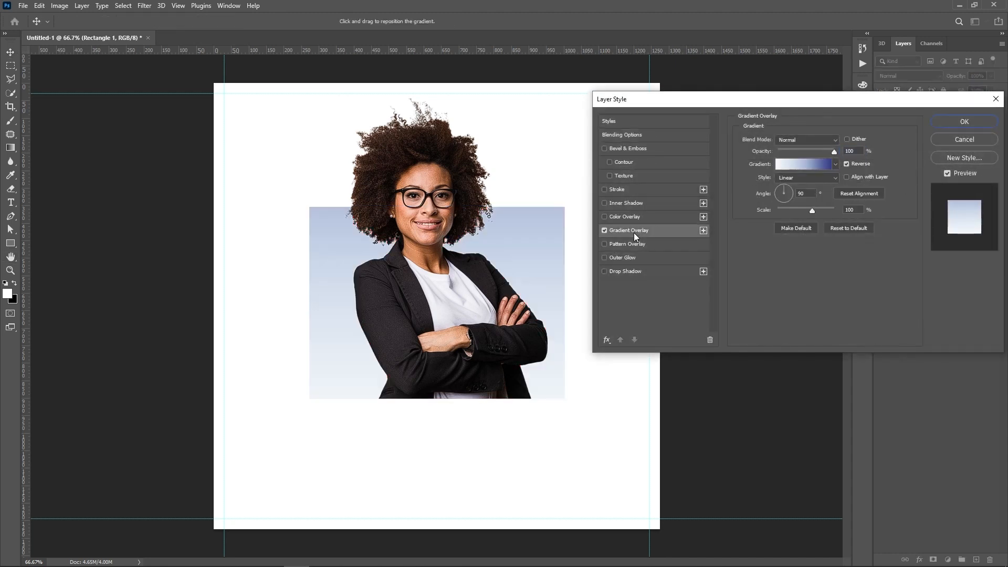
click(836, 163)
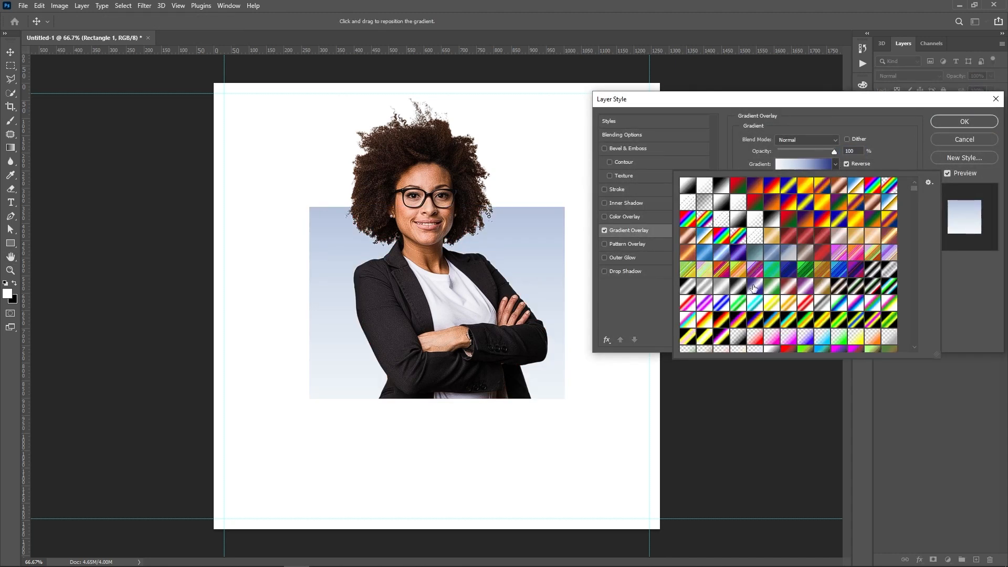
scroll(766, 290, down, 1)
click(810, 211)
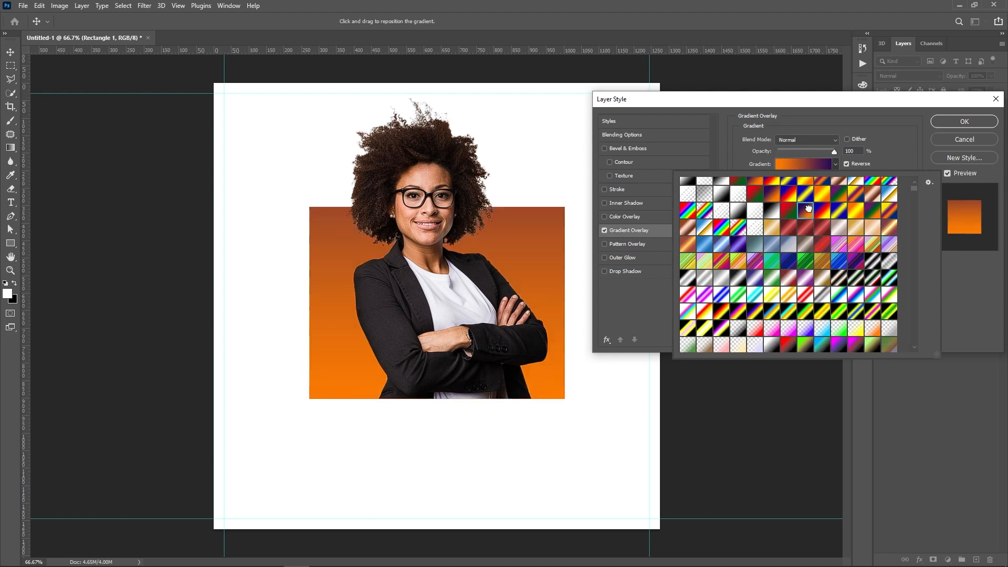
Set the gradient overlay's scale to 62%, shift it downward to show more violet, and tilt its angle to about 76°
click(742, 143)
drag(812, 210, 796, 208)
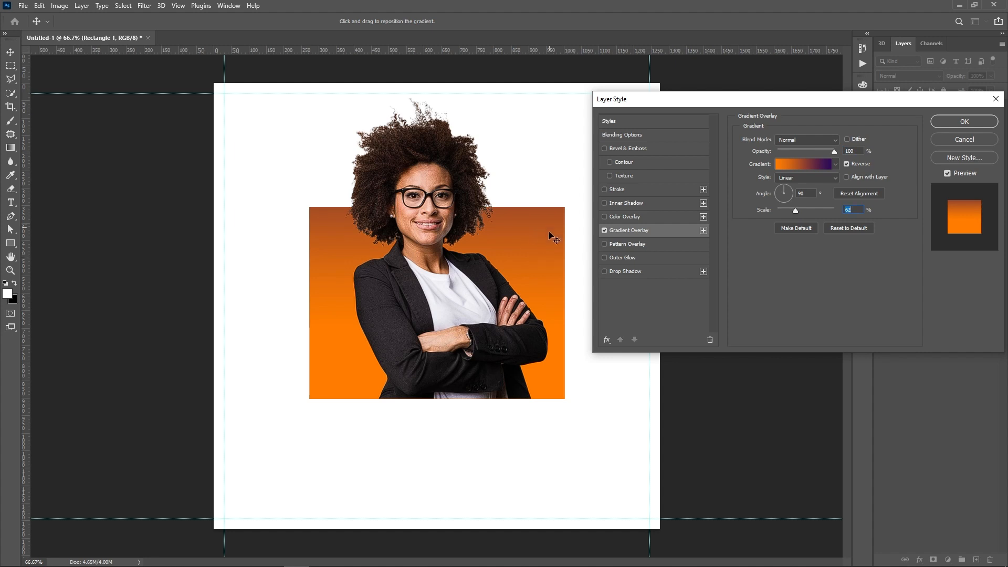
drag(549, 234, 499, 347)
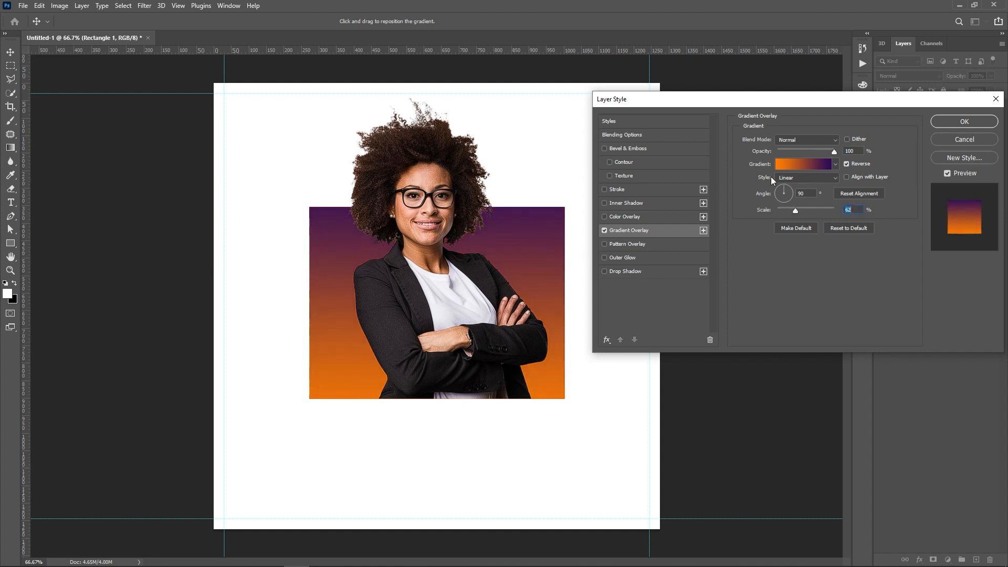
click(786, 186)
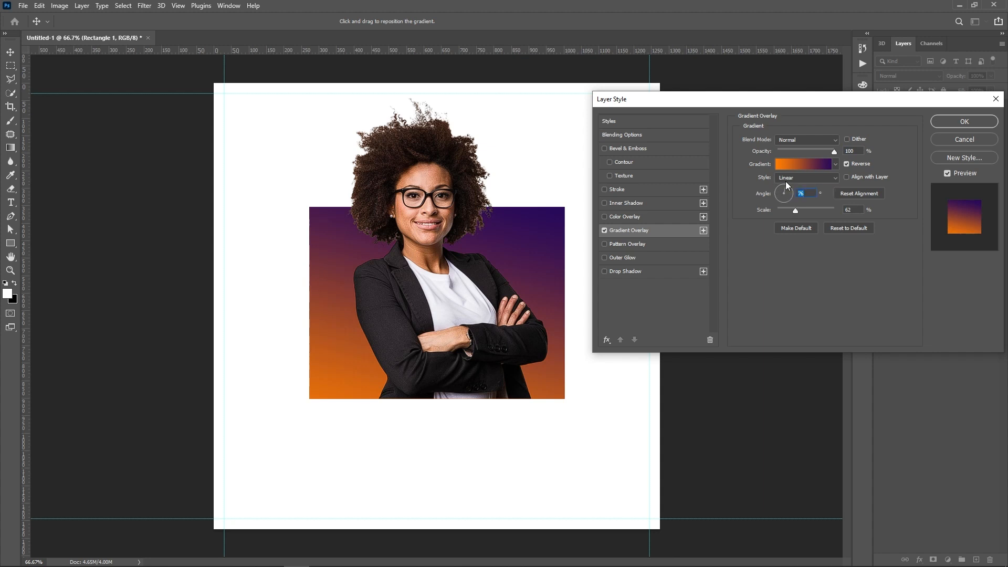
key(Return)
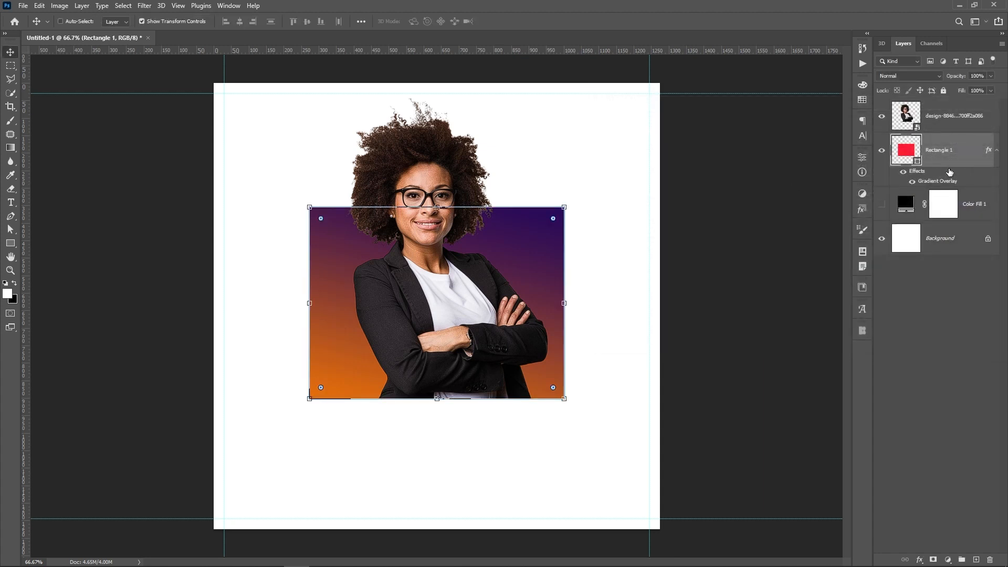
Duplicate the gradient rectangle and turn the copy into an outline frame with a red stroke and no fill
key(ctrl+j)
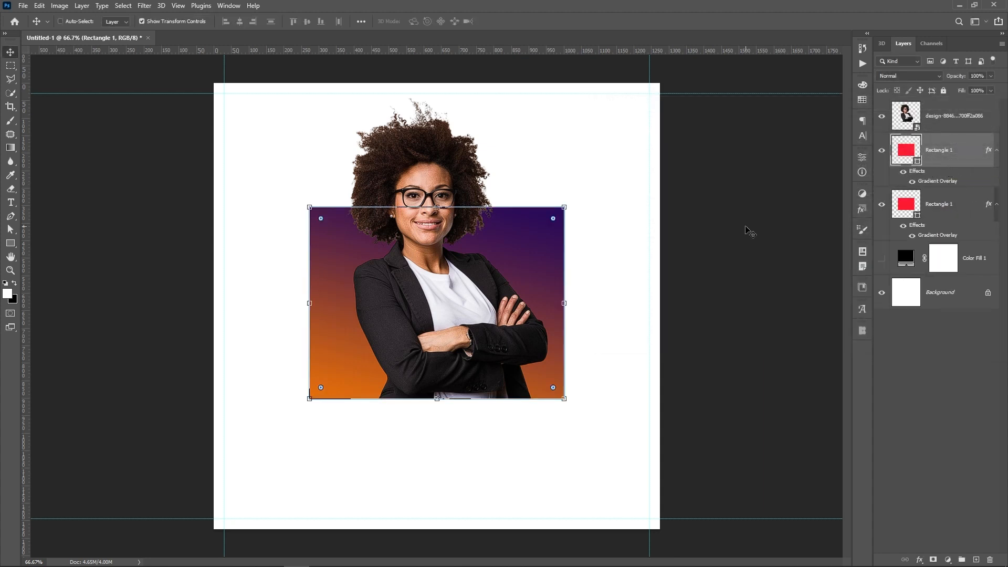
click(867, 157)
click(769, 279)
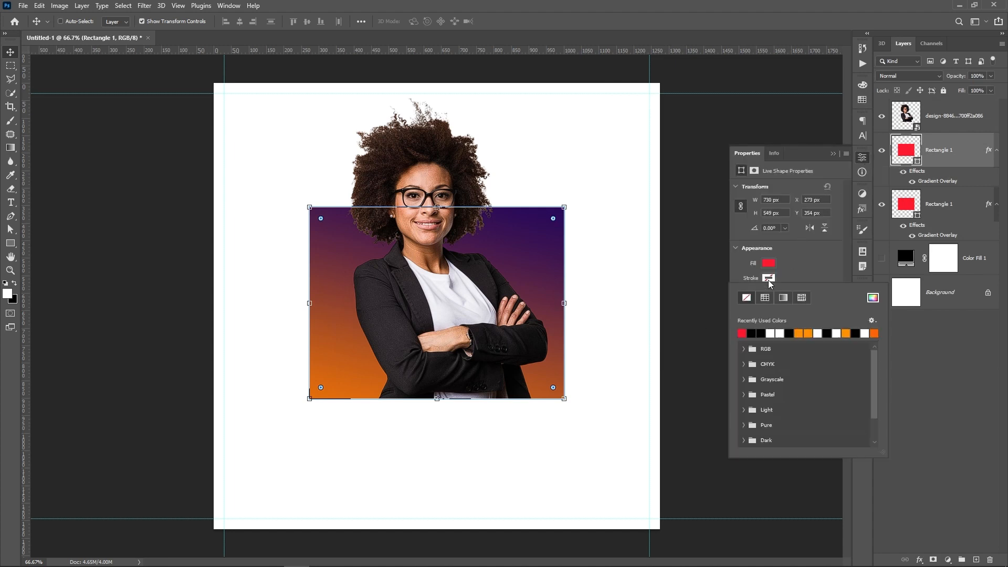
click(743, 333)
click(768, 263)
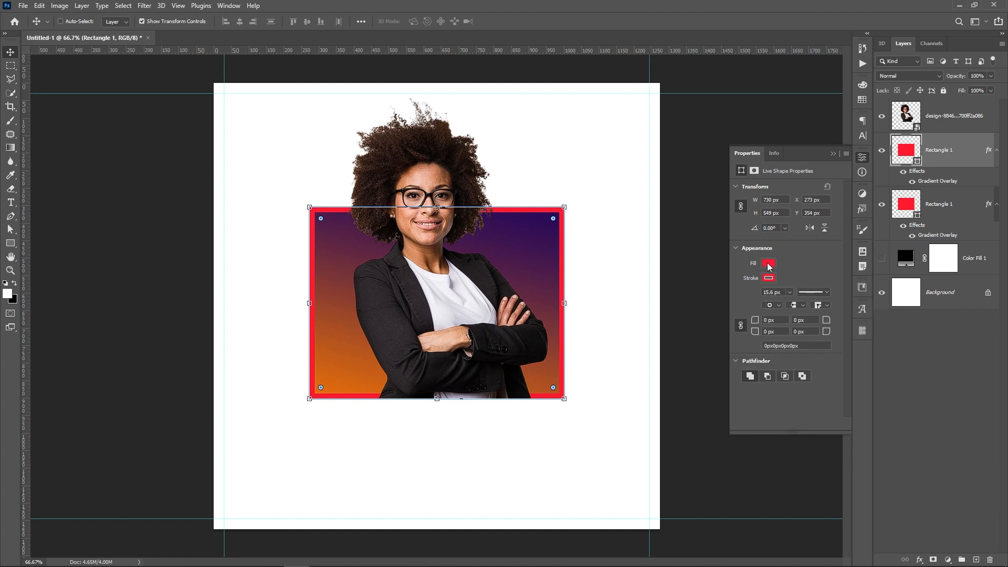
click(769, 263)
click(746, 284)
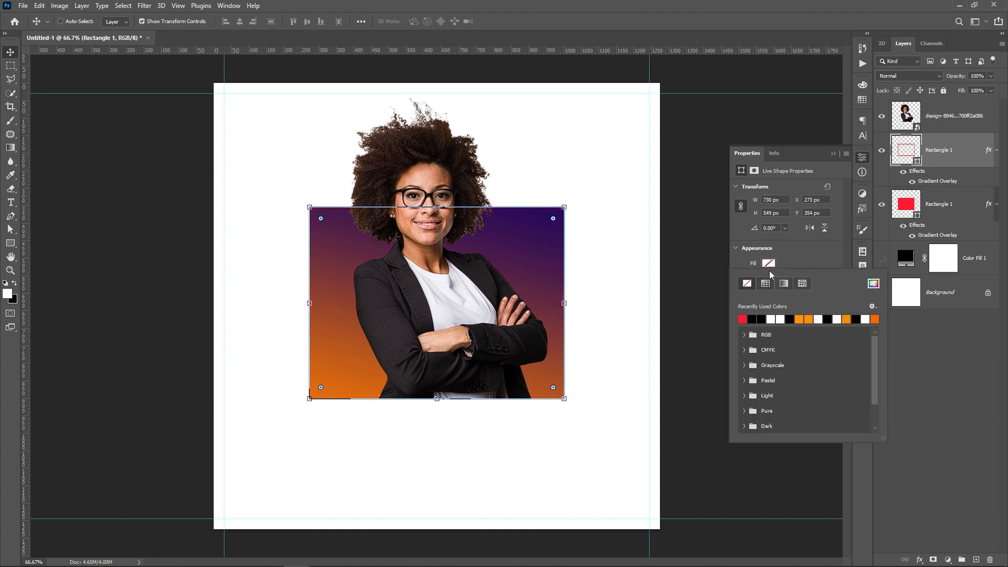
click(817, 254)
Place the outline frame's layer above the woman and offset the frame up and left to about X 239 px, Y 312 px
drag(958, 151, 935, 118)
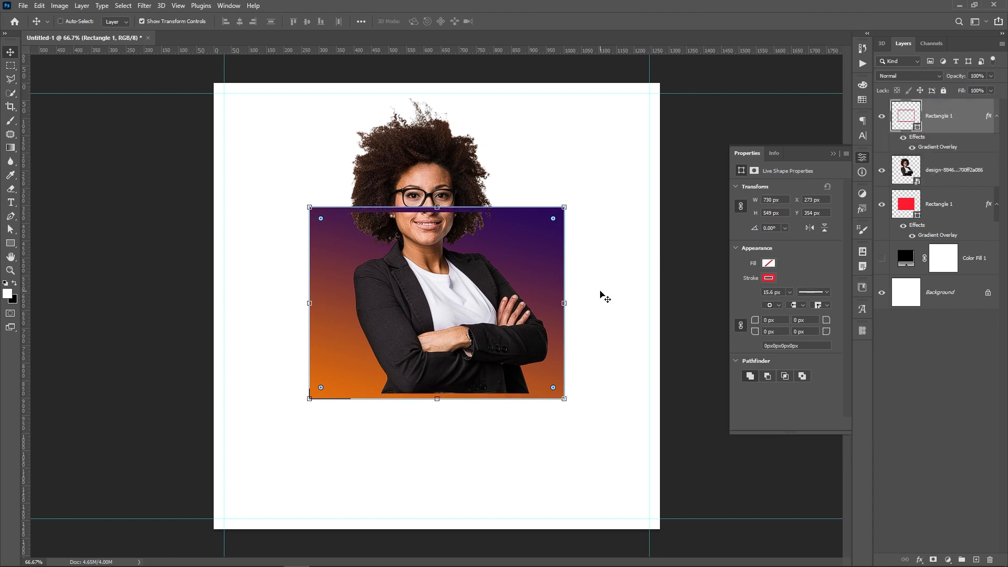
click(997, 118)
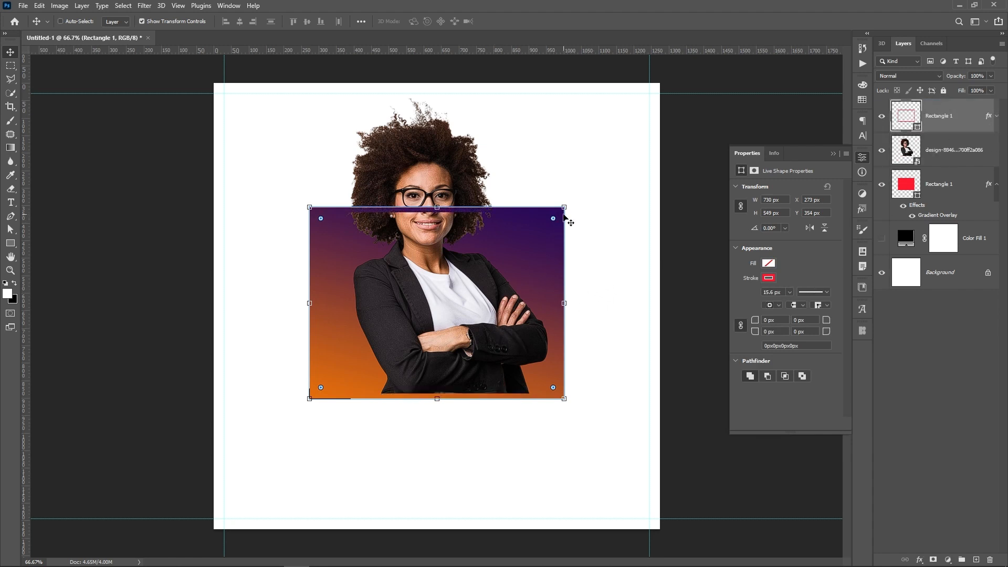
drag(492, 263, 480, 251)
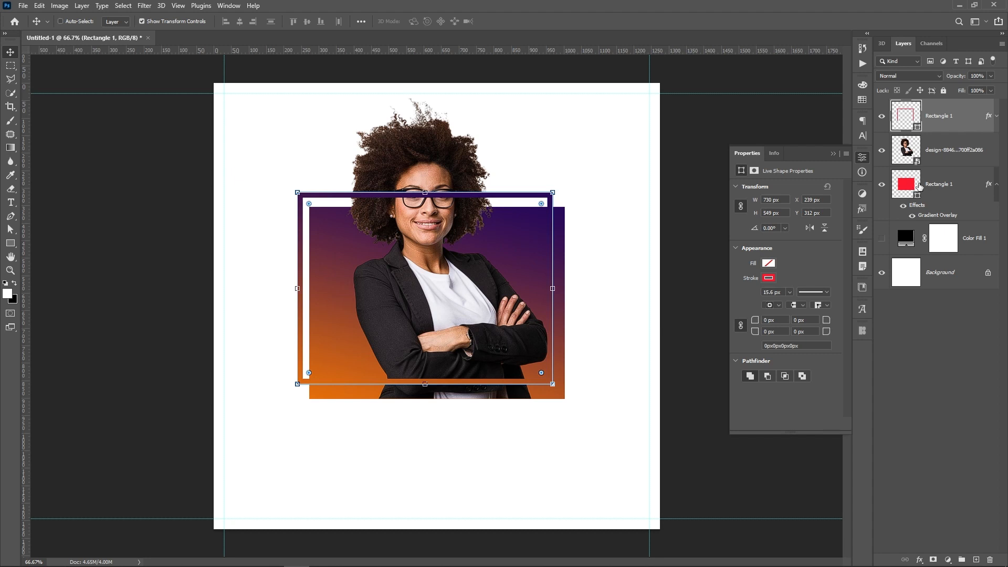
Reverse the gradient overlay on the outline frame so orange runs along its upper edge
double_click(919, 185)
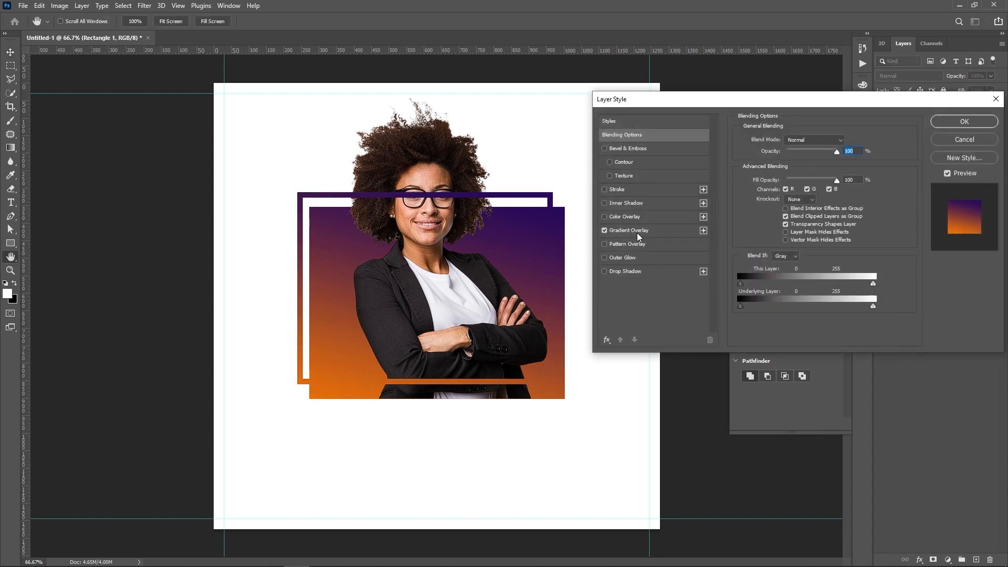
click(638, 233)
click(847, 164)
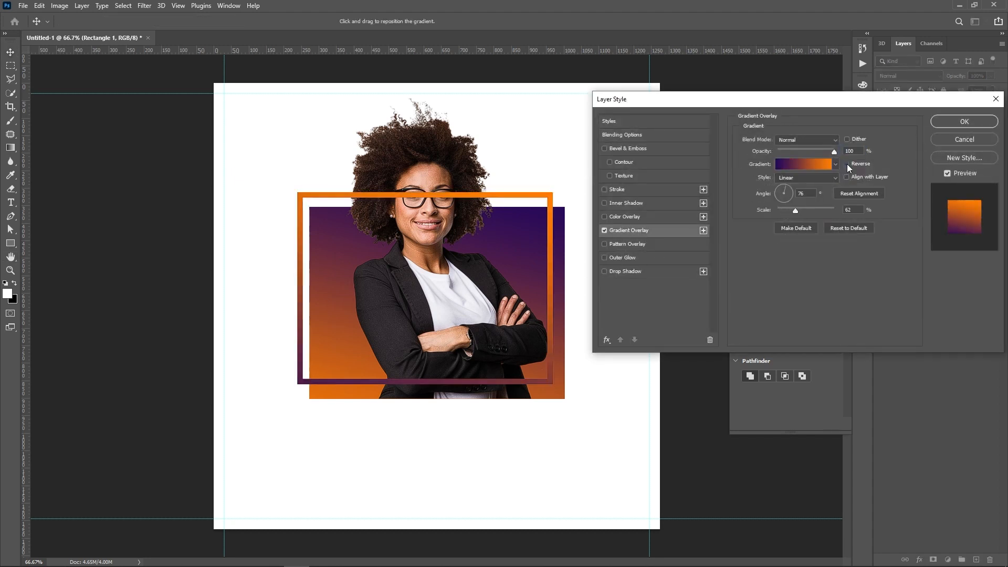
click(952, 122)
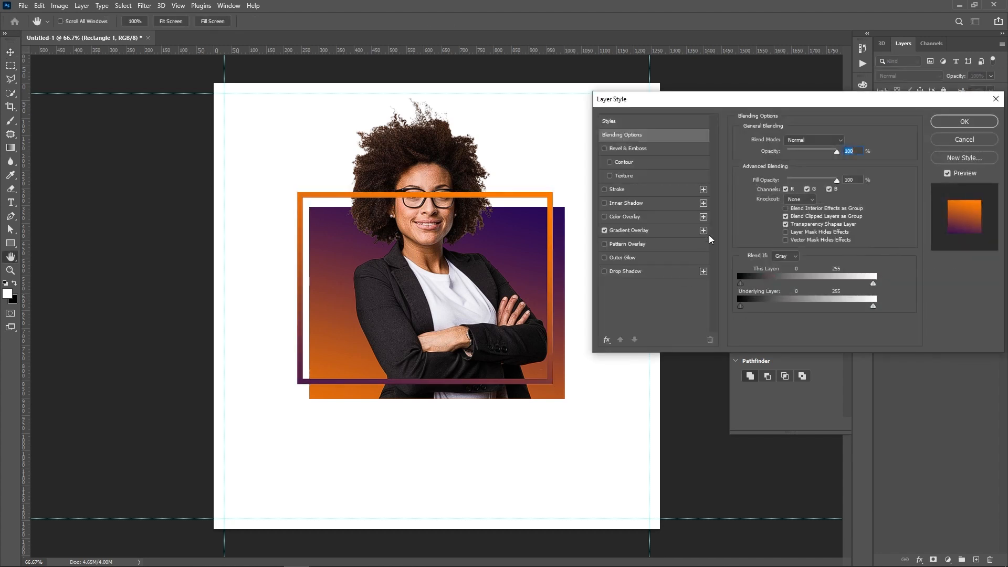
Turn the frame's gradient overlay to a nearly horizontal angle and reposition it to show more violet on the left side
click(648, 234)
click(789, 190)
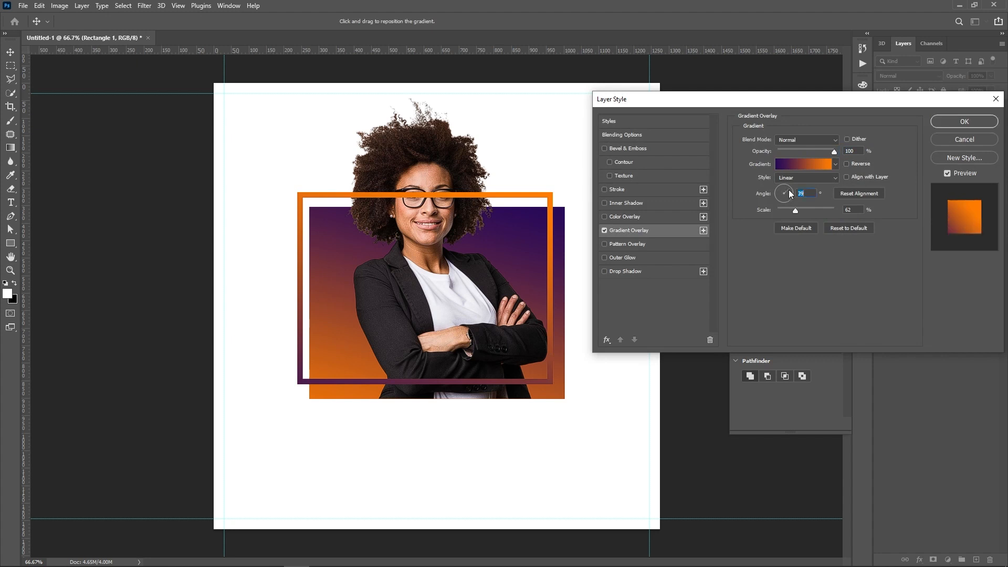
click(791, 191)
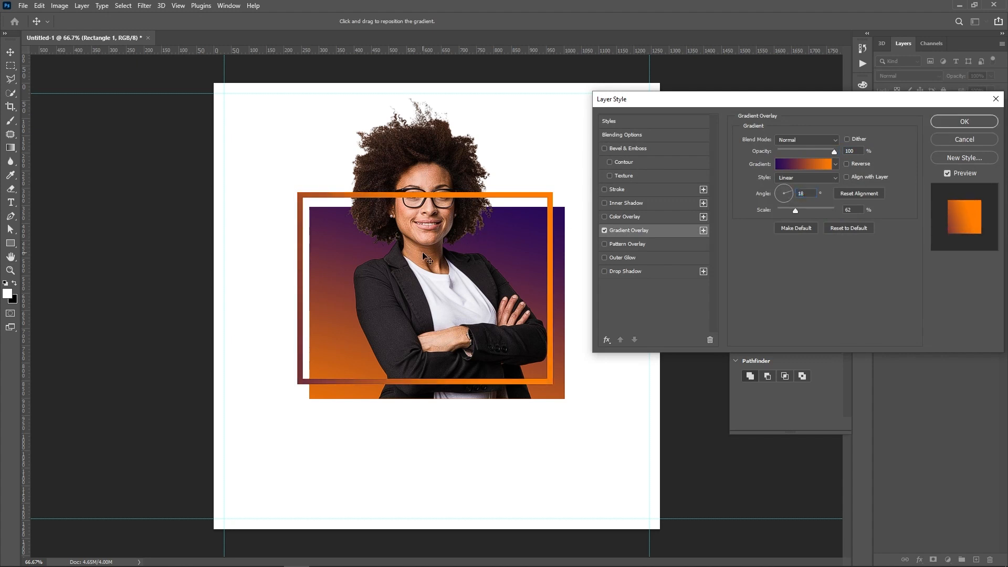
drag(422, 250, 481, 220)
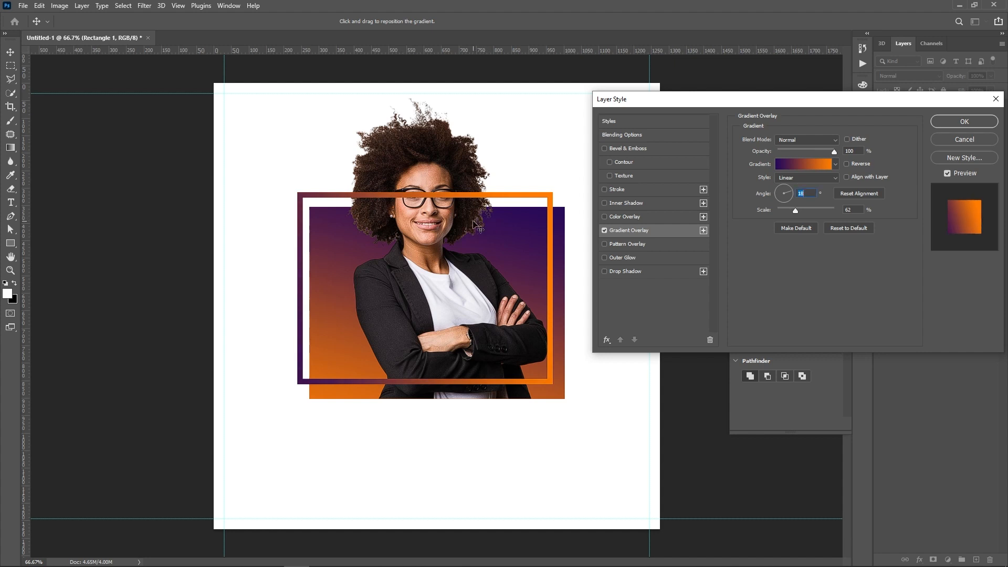
click(792, 194)
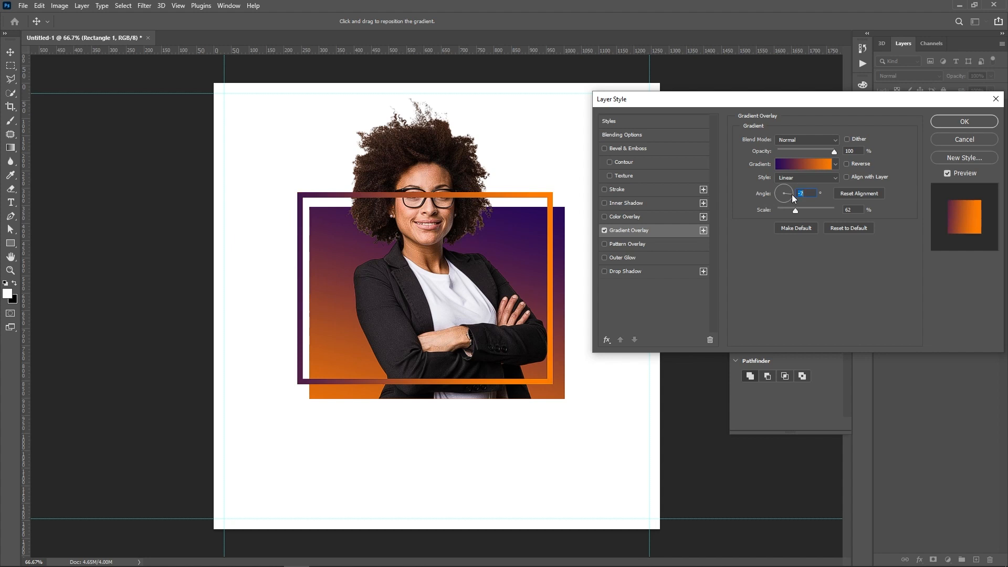
key(Return)
Nudge the outline frame 2 px down and 8 px left, and deselect its layer
key(Down)
key(Down)
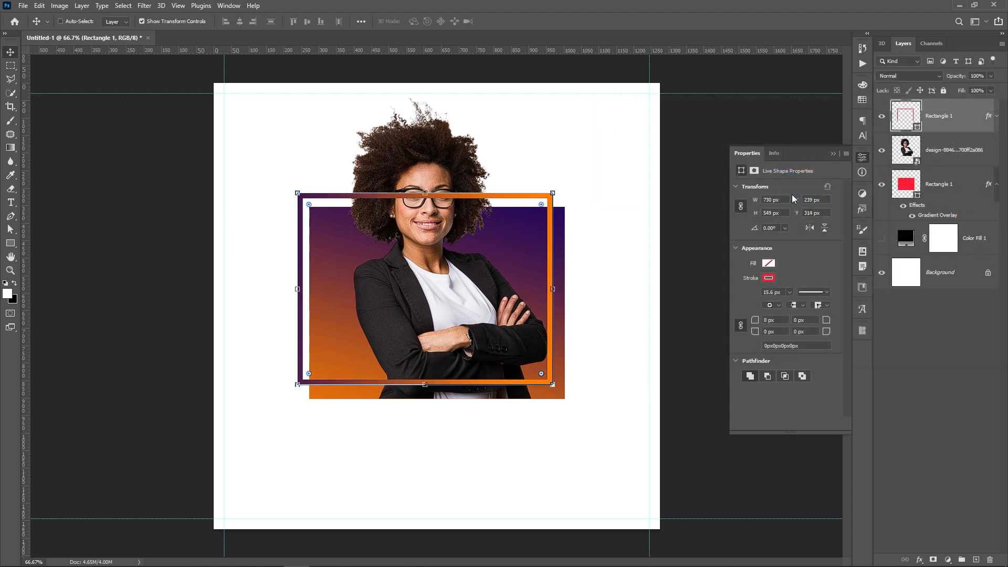
key(Left)
key(Left)
key(Left)
key(Left)
key(Left)
key(Left)
key(Left)
key(Left)
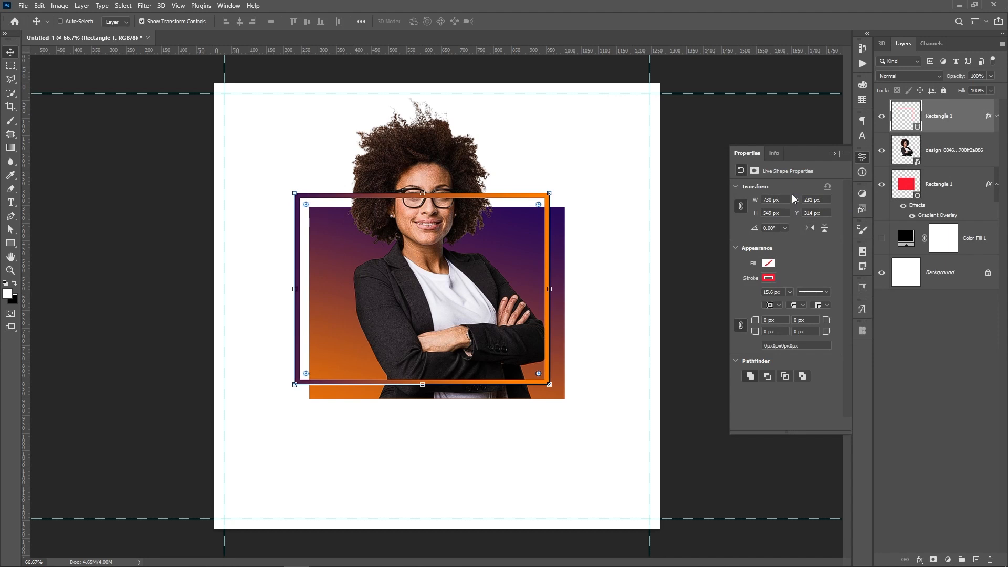
click(898, 330)
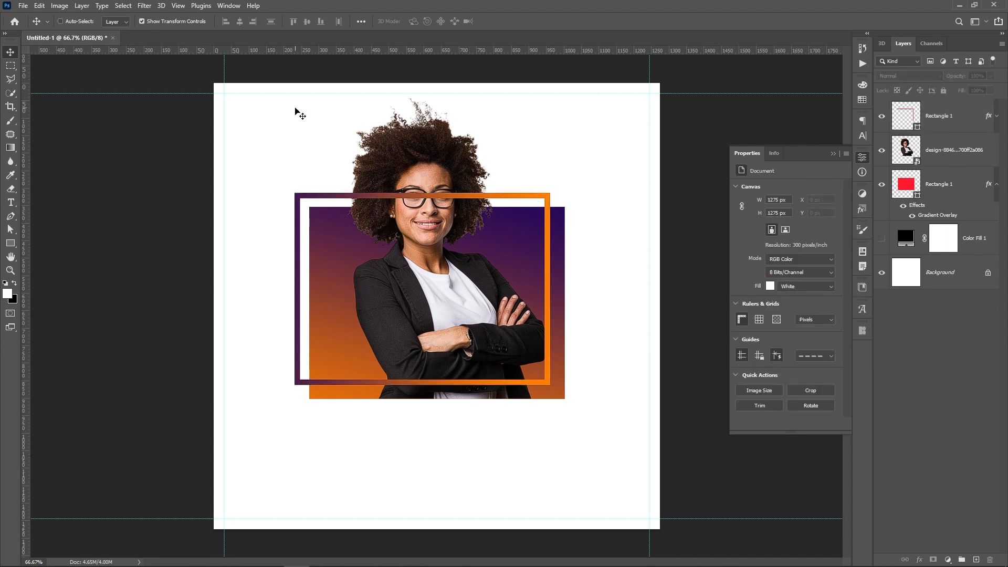
Mask the outline frame with two rectangular selections, keeping only its upper-left and lower-right corners
click(10, 65)
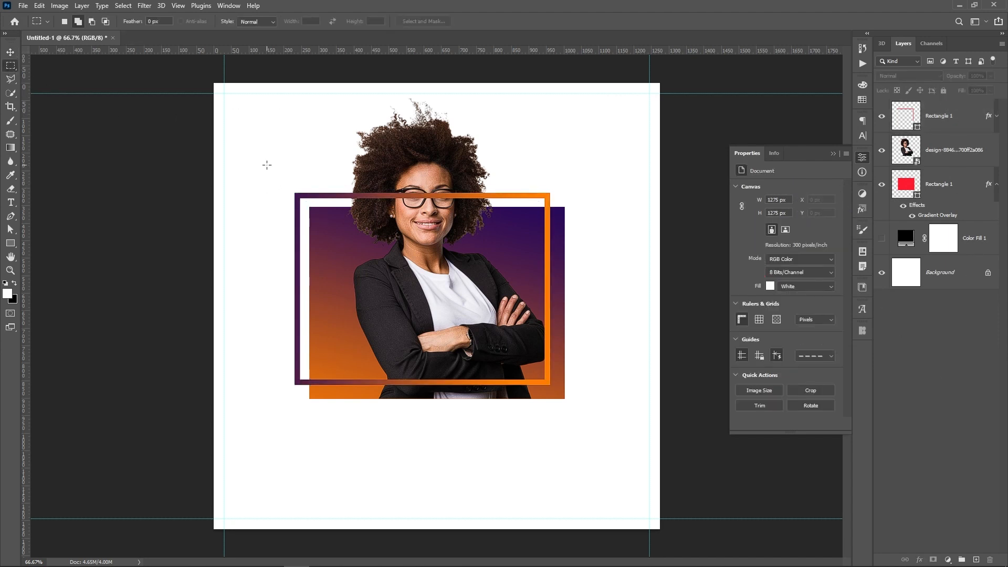
drag(267, 165, 370, 255)
drag(587, 319, 473, 407)
click(952, 116)
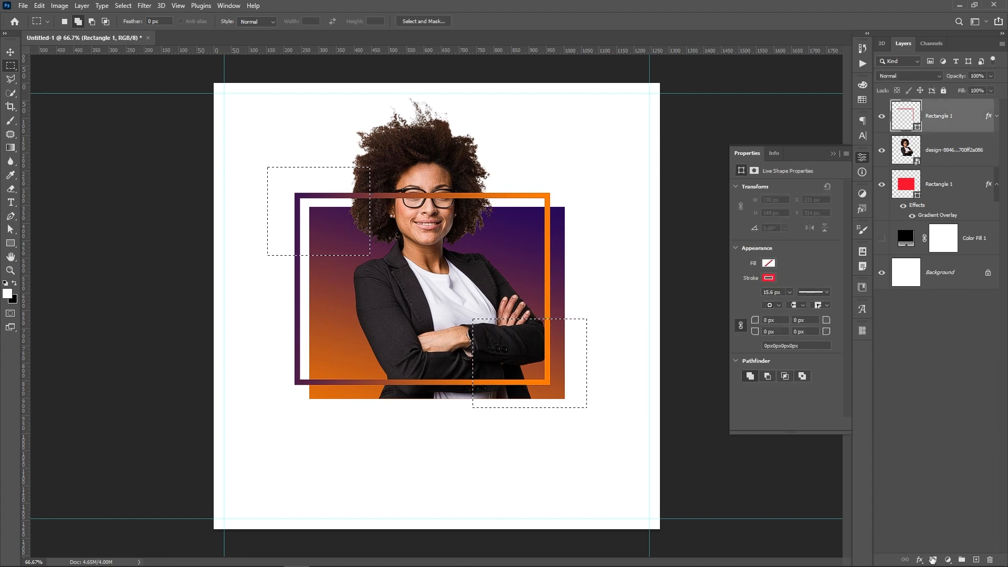
click(933, 560)
key(v)
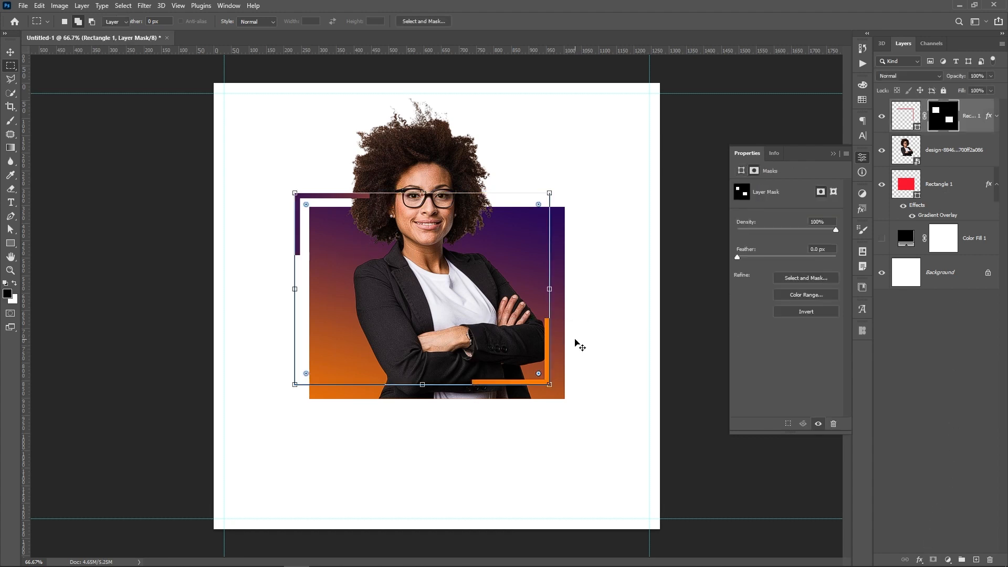
click(964, 333)
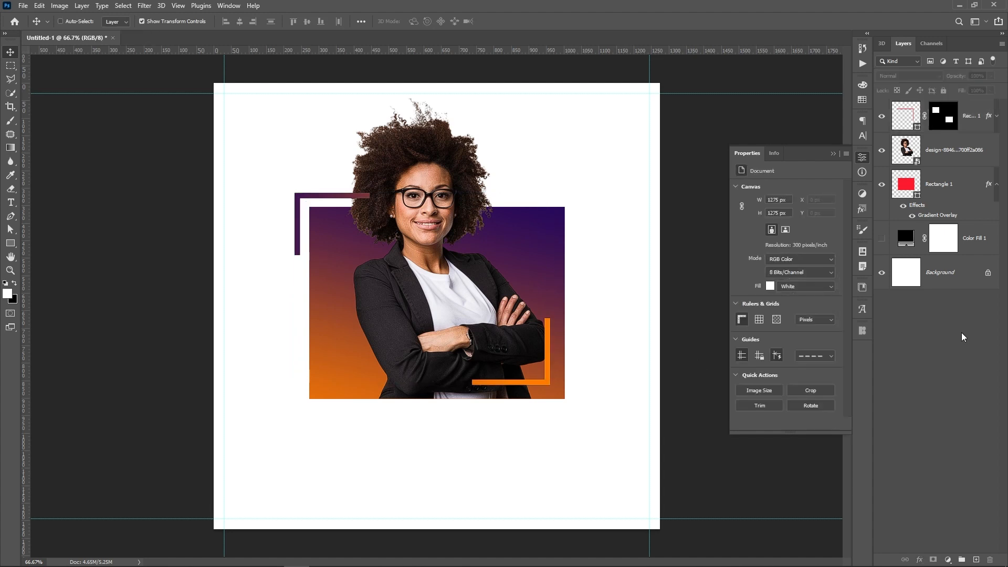
Add the title "MULHER" in black 60 pt Montserrat Bold across the rectangle's lower edge
click(10, 202)
click(445, 449)
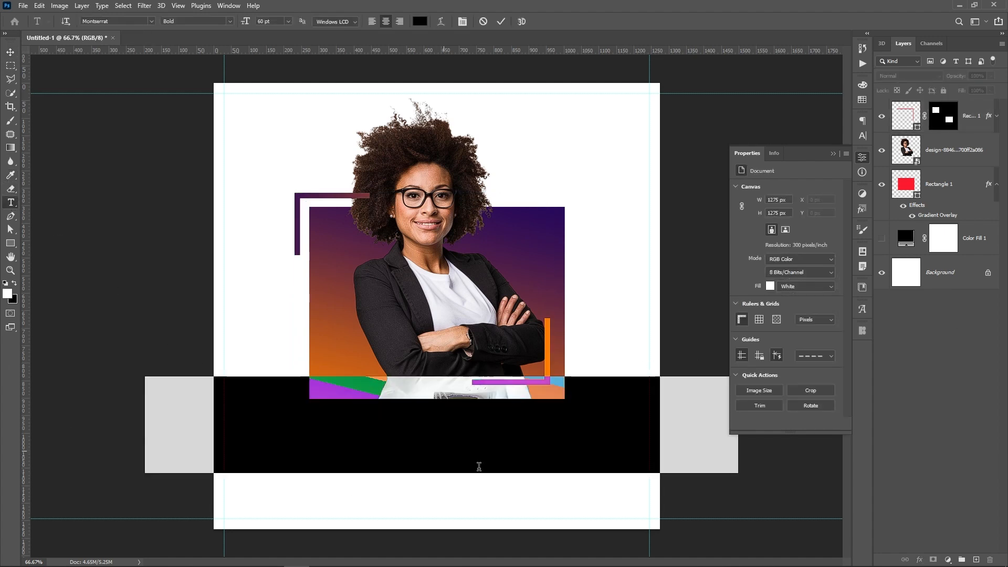
text(MU)
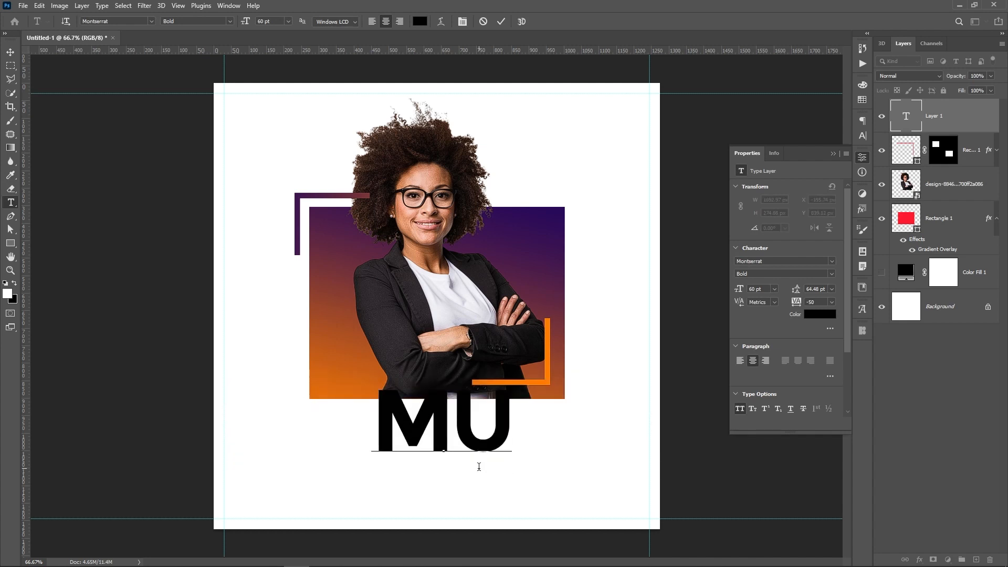
text(LHER)
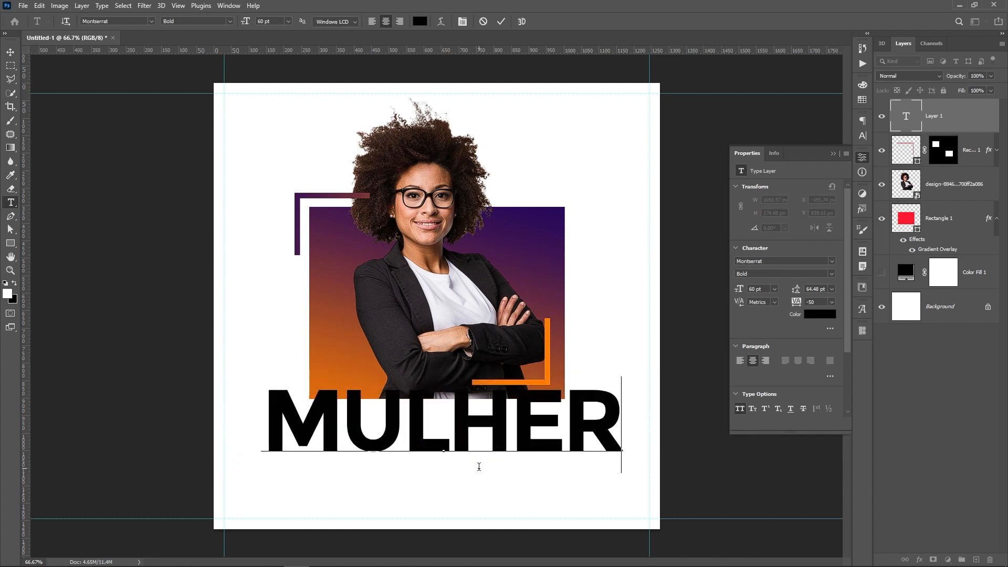
key(ctrl+Return)
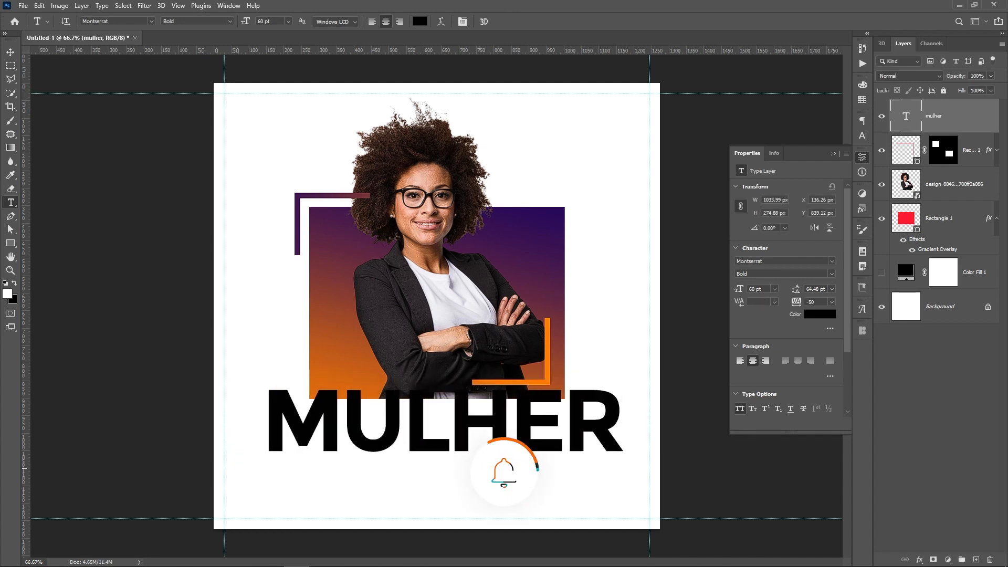
Scale the "MULHER" title to about 74% and center it horizontally on the canvas just below the rectangle
key(v)
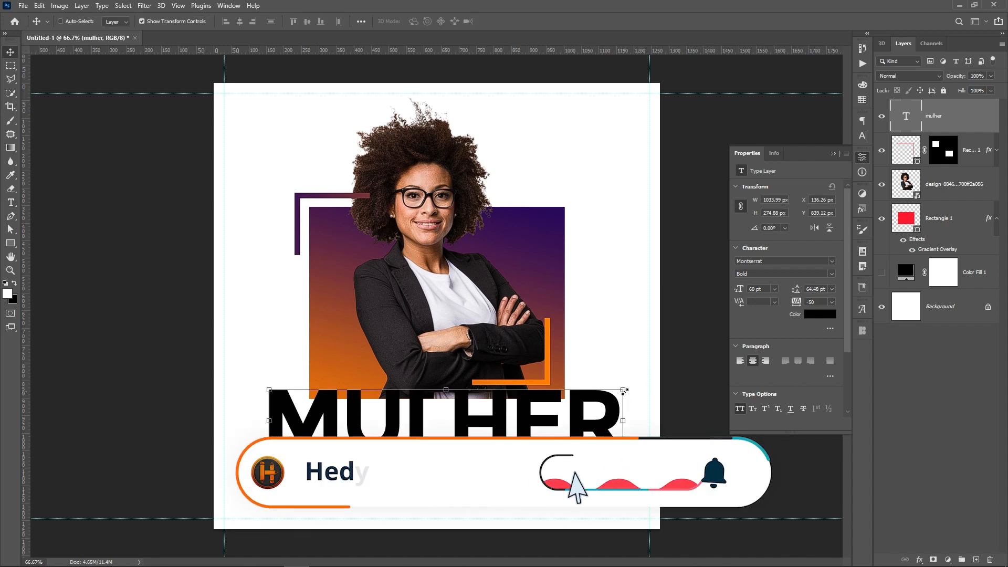
drag(623, 390, 577, 384)
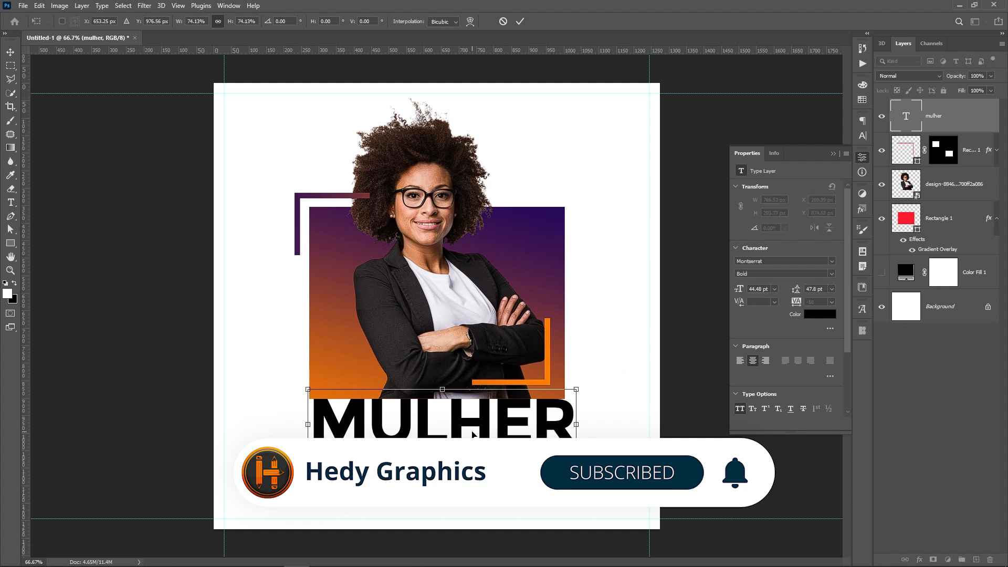
drag(472, 432, 467, 437)
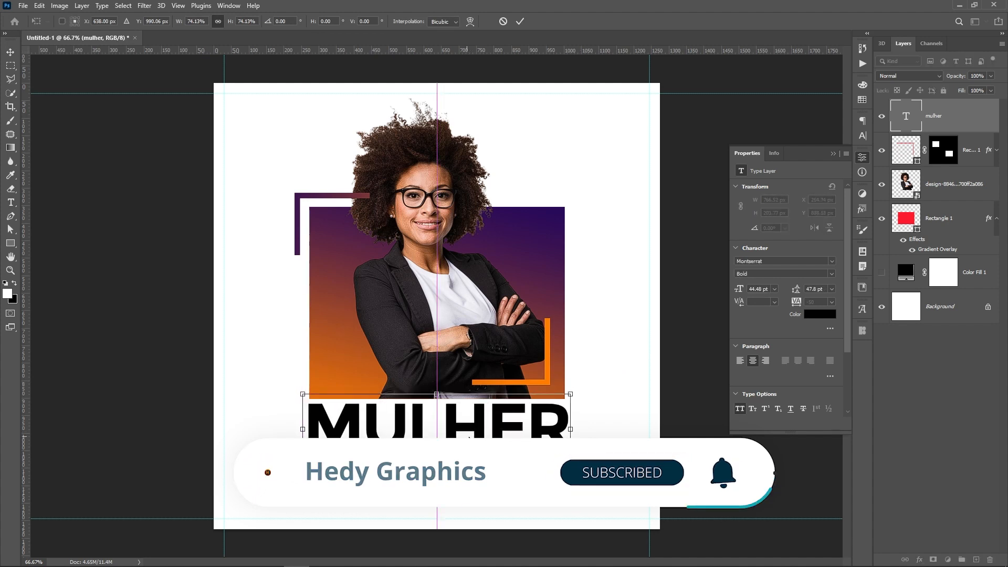
key(Return)
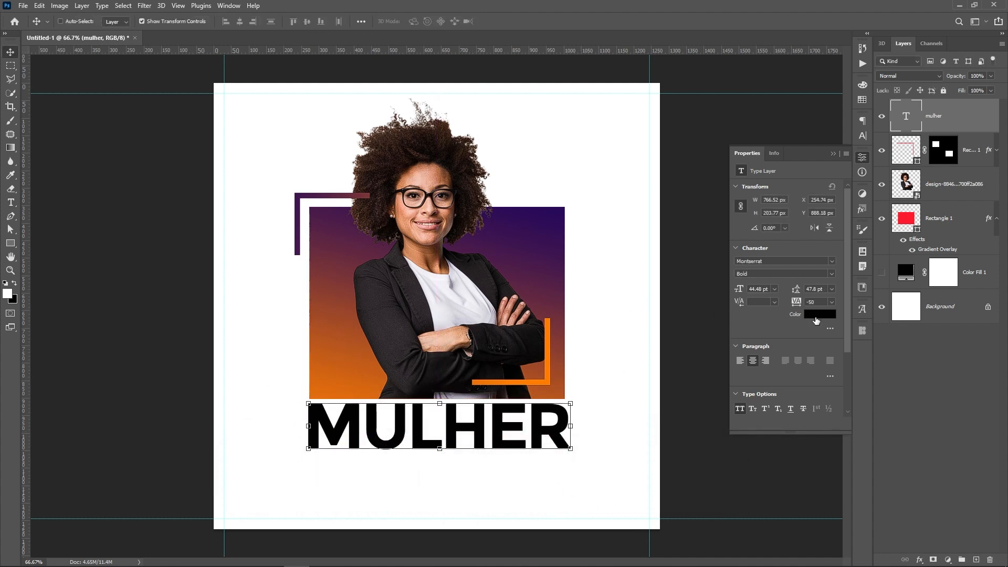
Recolor the "MULHER" title with the dark violet #2b0b58 sampled from the rectangle's upper-right area
click(815, 320)
click(544, 210)
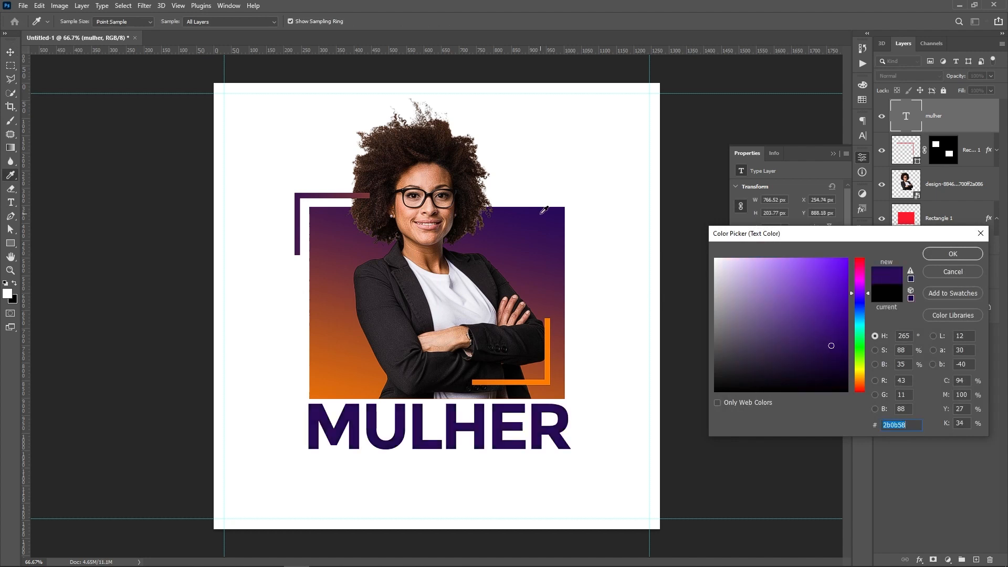
key(Return)
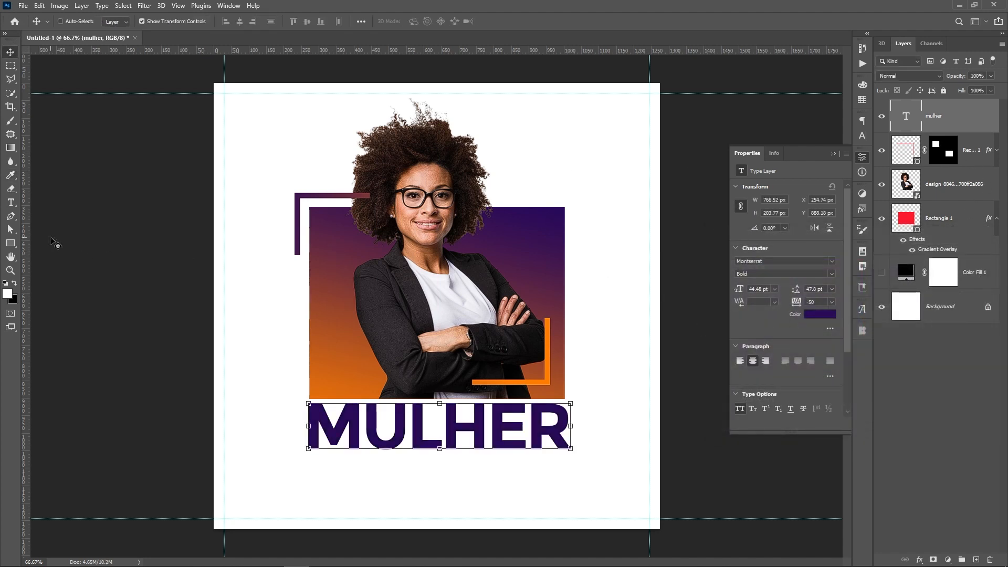
Add the text "CULTO DA" in violet 60 pt Montserrat Bold near the canvas's upper-left corner
click(11, 204)
click(275, 135)
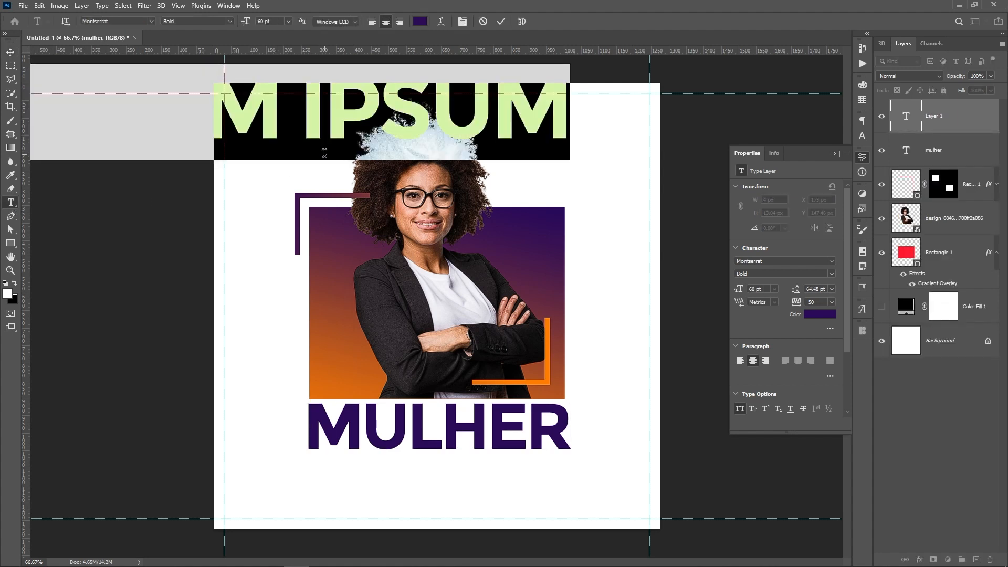
text(CULTO)
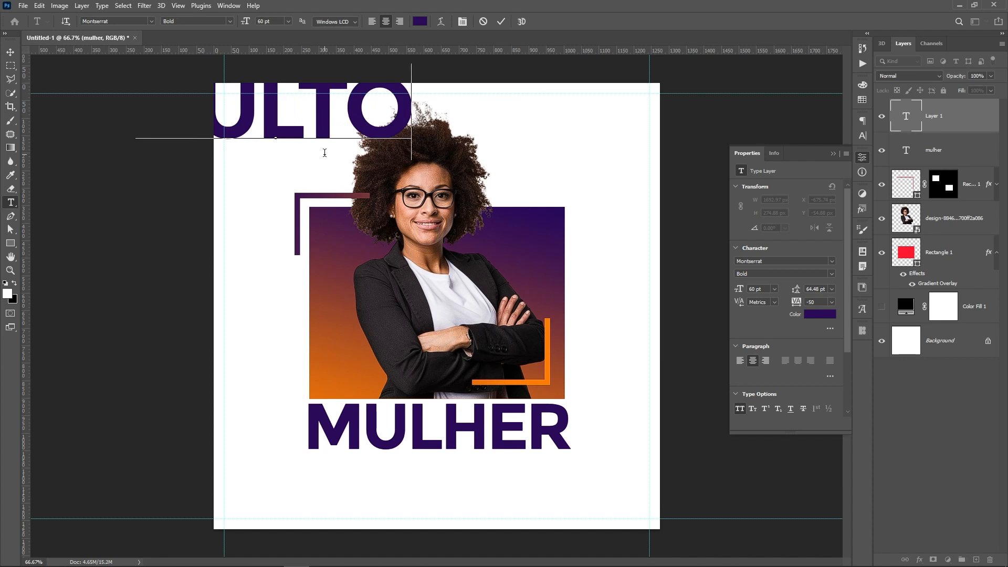
text( DA)
key(ctrl+Return)
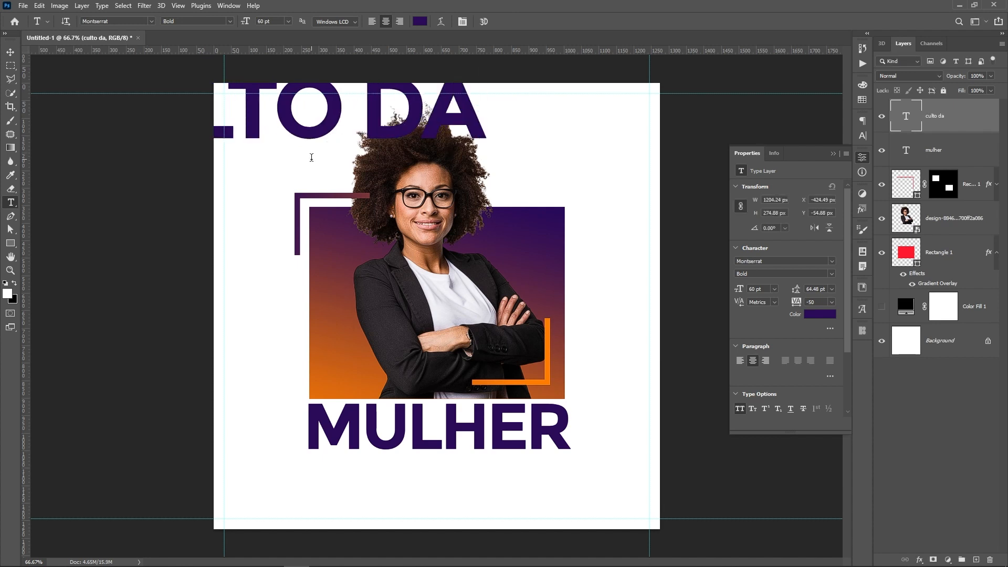
key(v)
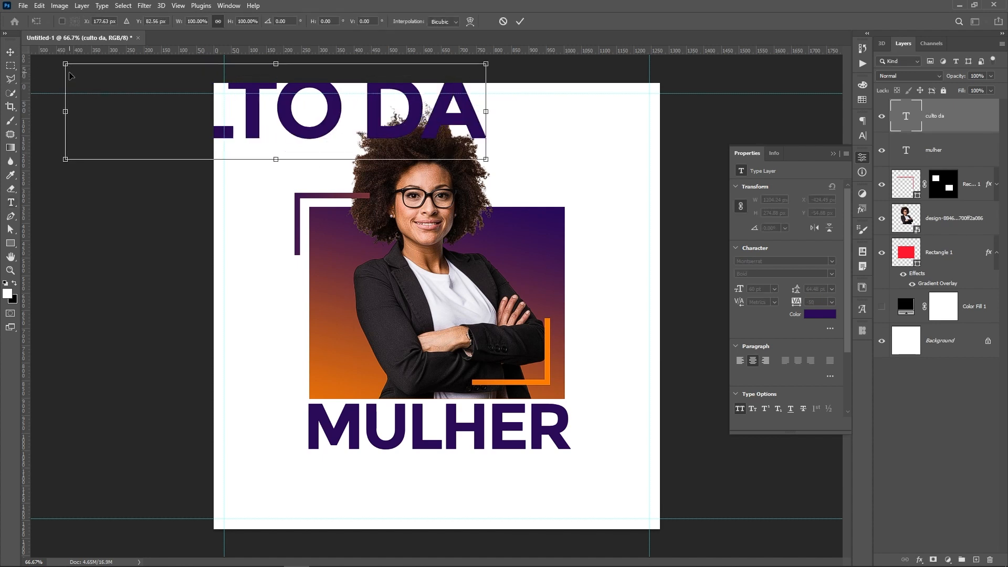
Scale the "CULTO DA" text down to about 17.38 pt, turn off its all-caps style and place it in the canvas's upper-left area
drag(69, 76, 366, 135)
key(Return)
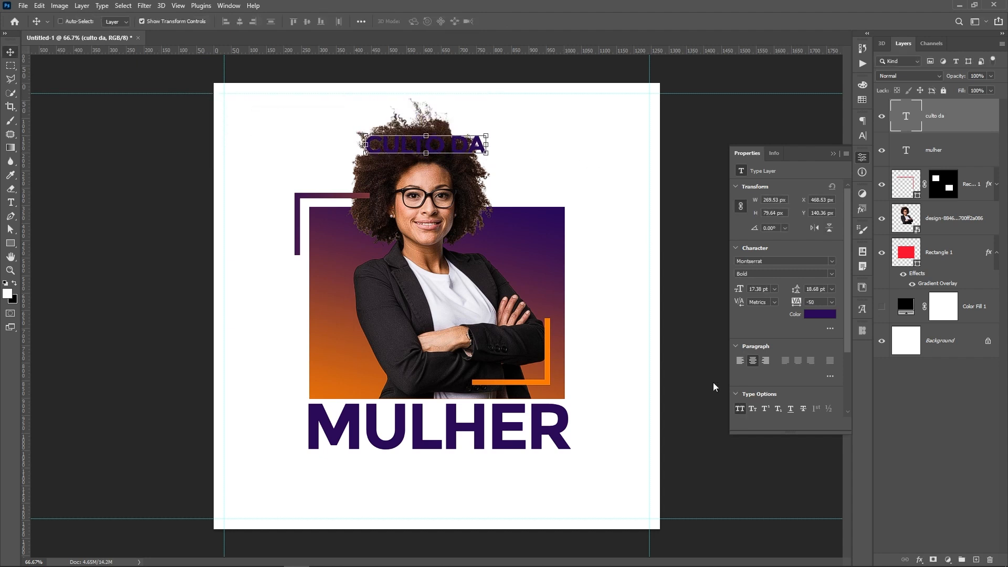
key(ctrl+shift+k)
drag(523, 154, 401, 132)
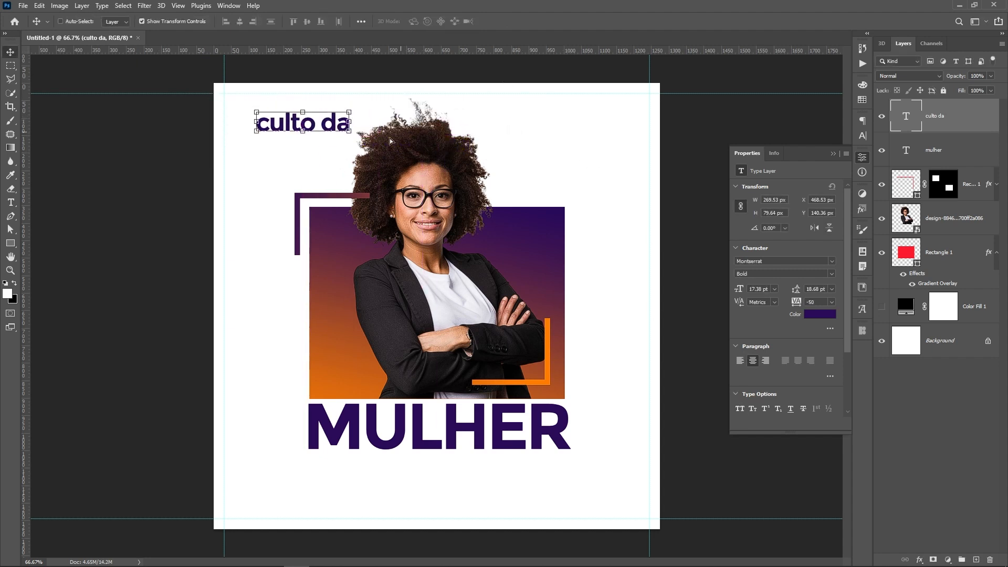
Capitalize the first letter of the small text above the frame so it reads "Culto da"
key(t)
drag(265, 128, 228, 127)
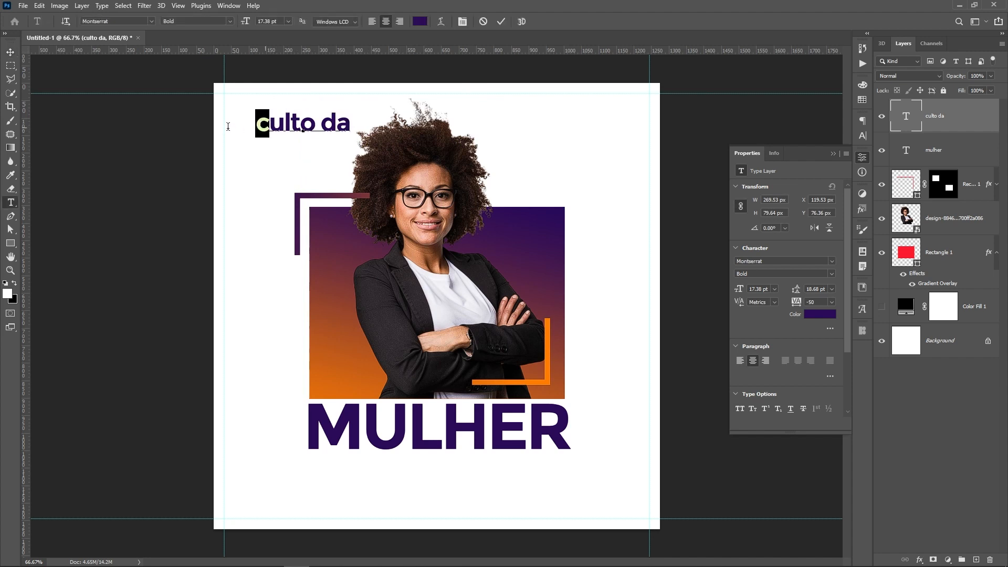
text(C)
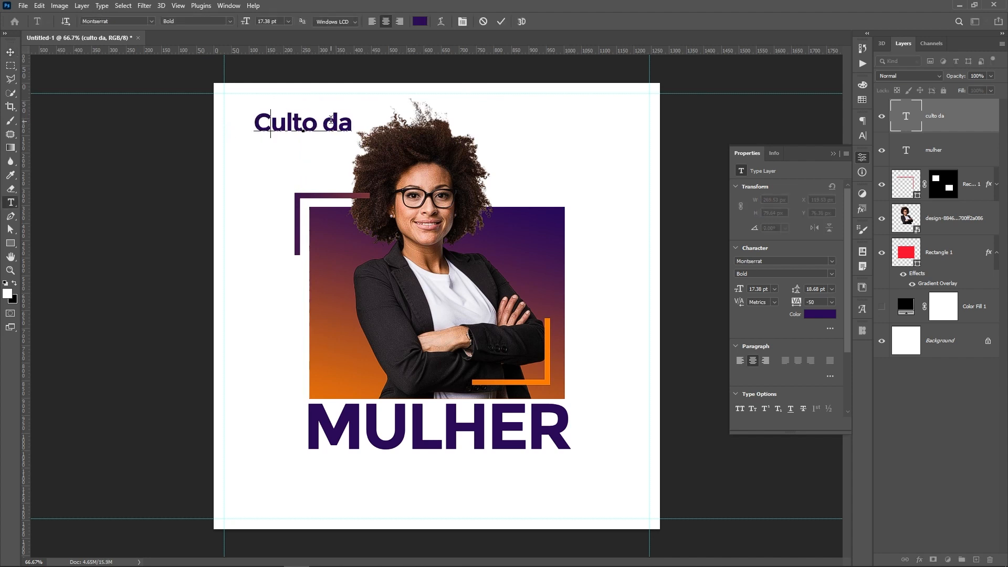
key(ctrl+Return)
key(v)
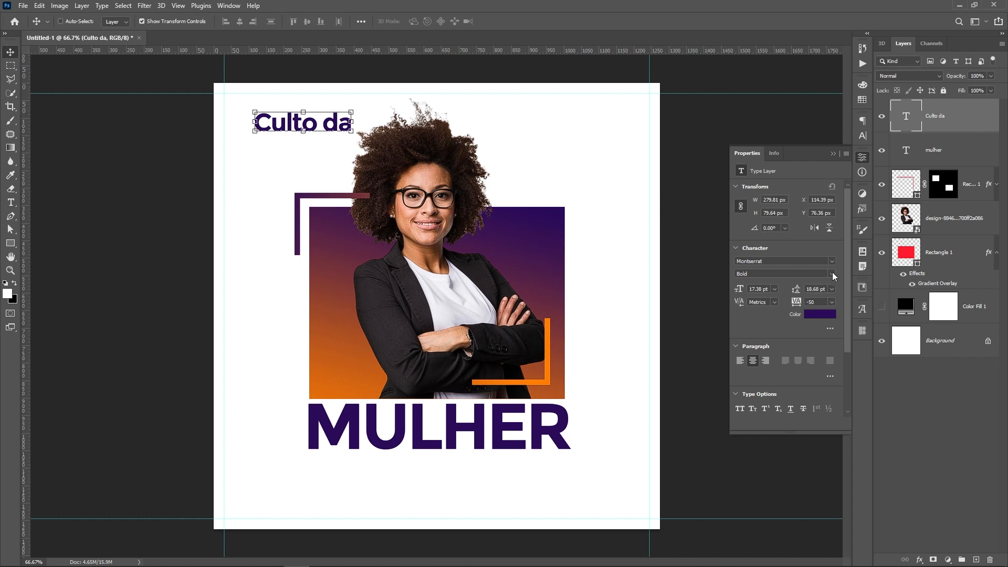
Change the "Culto da" text's font to the script typeface Amalfi Coast
click(832, 261)
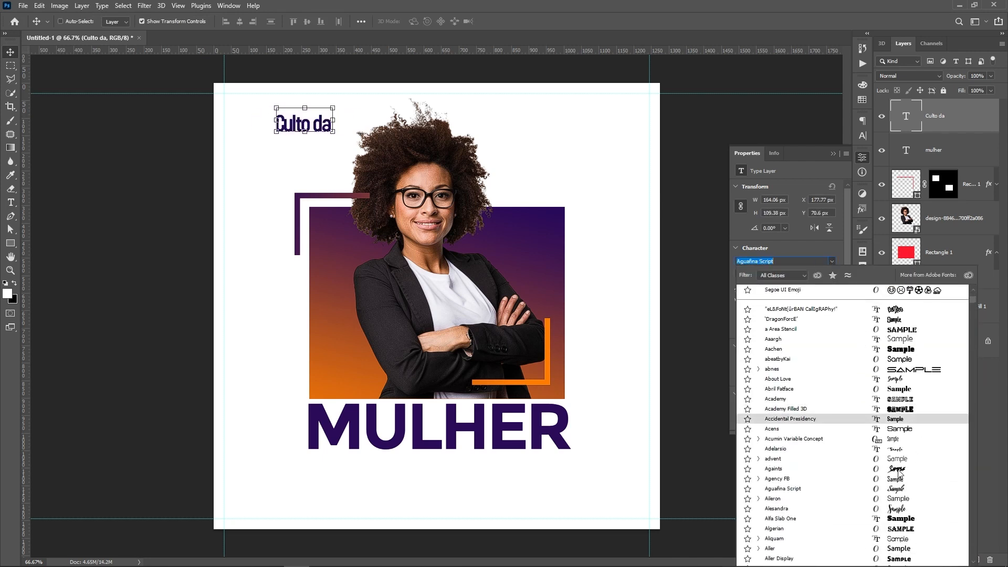
scroll(904, 475, down, 1)
scroll(904, 476, down, 4)
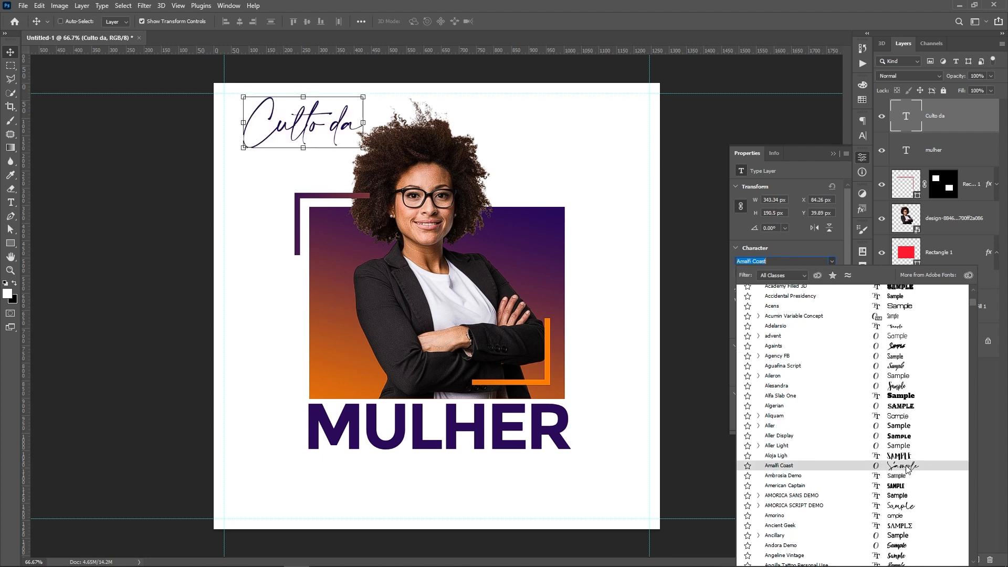
click(907, 469)
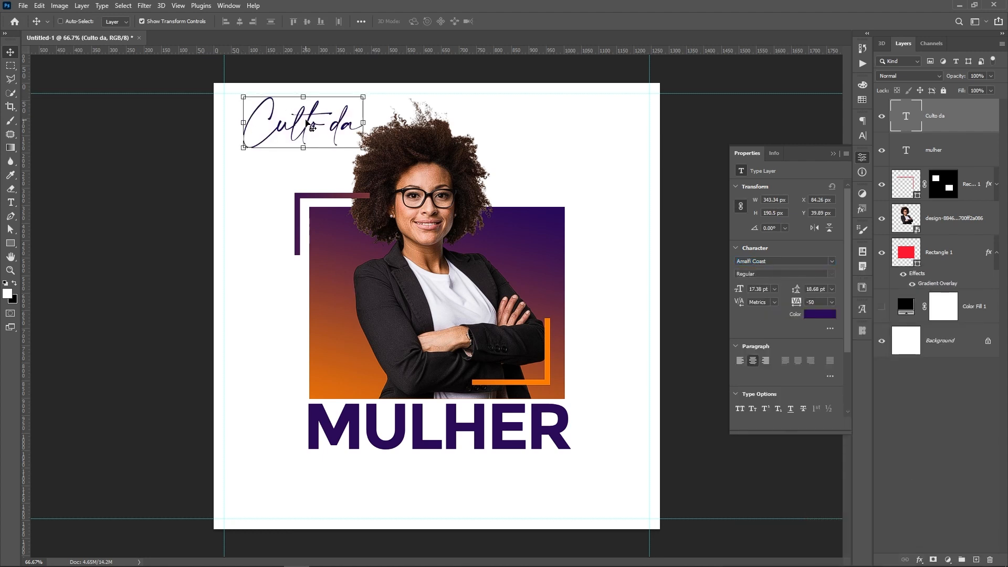
Move "Culto da" onto the rectangle's lower part above "MULHER" and set its tracking to 0
drag(306, 122, 397, 367)
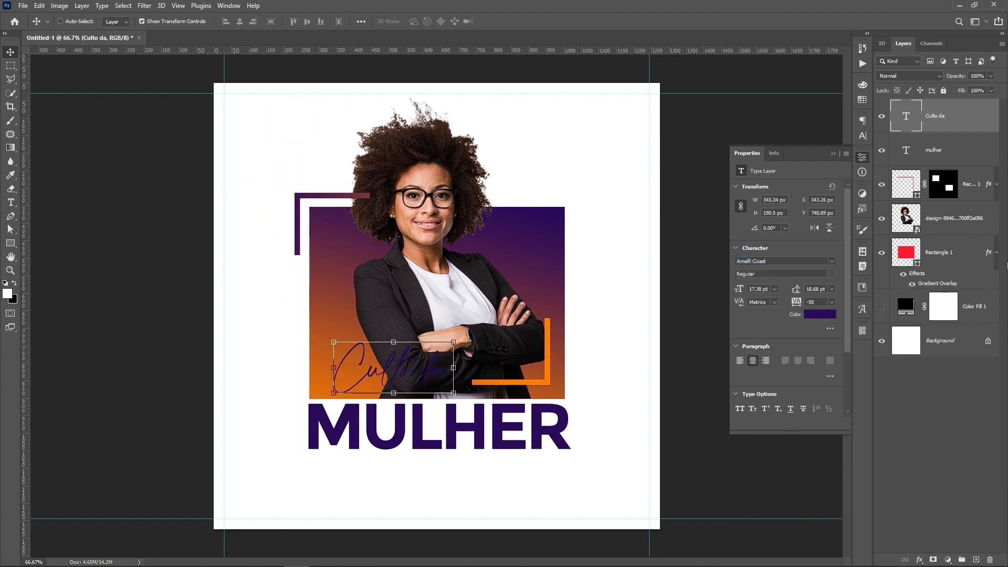
click(832, 302)
click(811, 366)
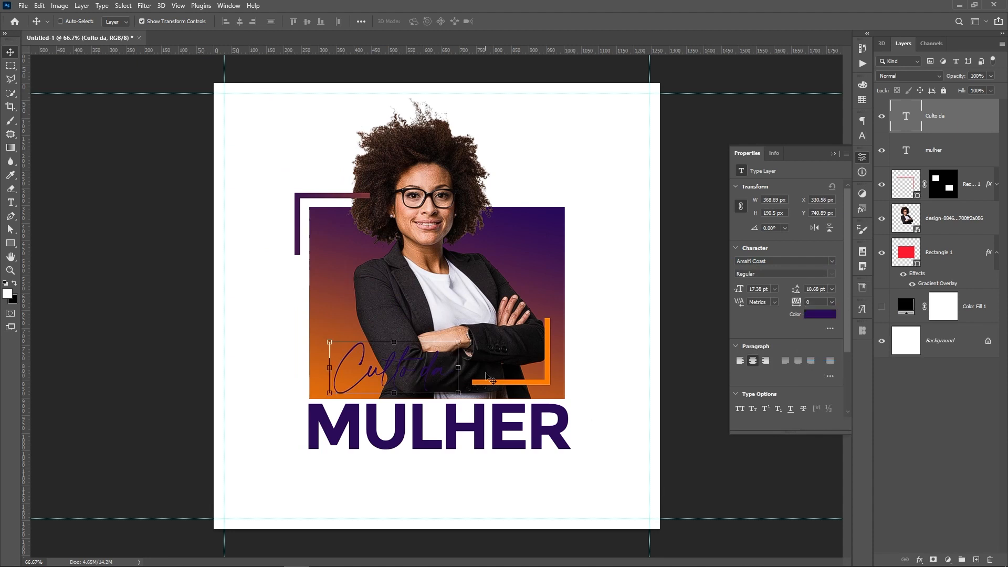
Enlarge "Culto da" to about 24.18 pt and line up its left edge with the rectangle, just above "MULHER"
key(ctrl+t)
drag(458, 342, 509, 317)
drag(422, 363, 401, 386)
key(Return)
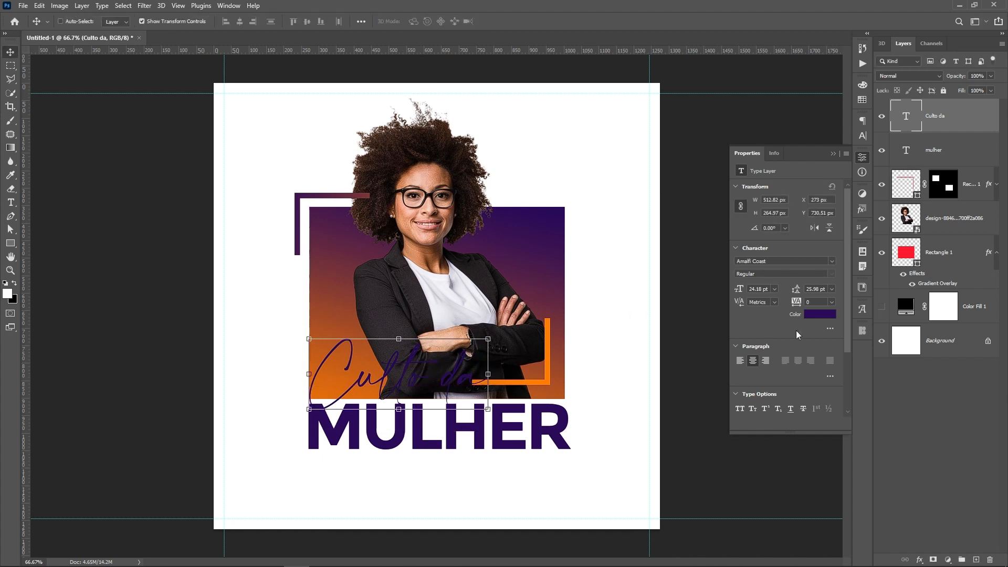
Recolor the "Culto da" text white (#ffffff), sampled from the canvas background
click(826, 317)
click(610, 366)
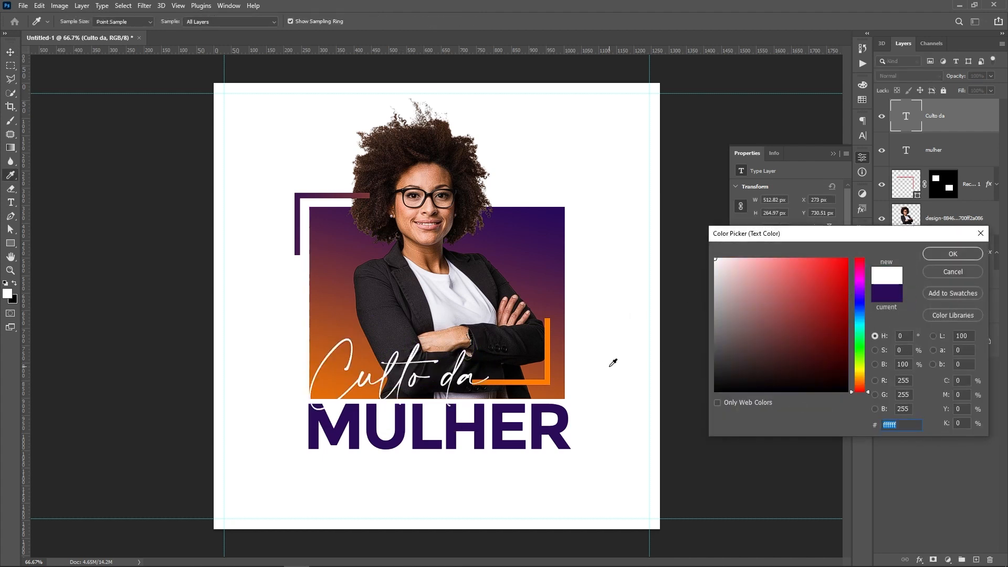
key(Return)
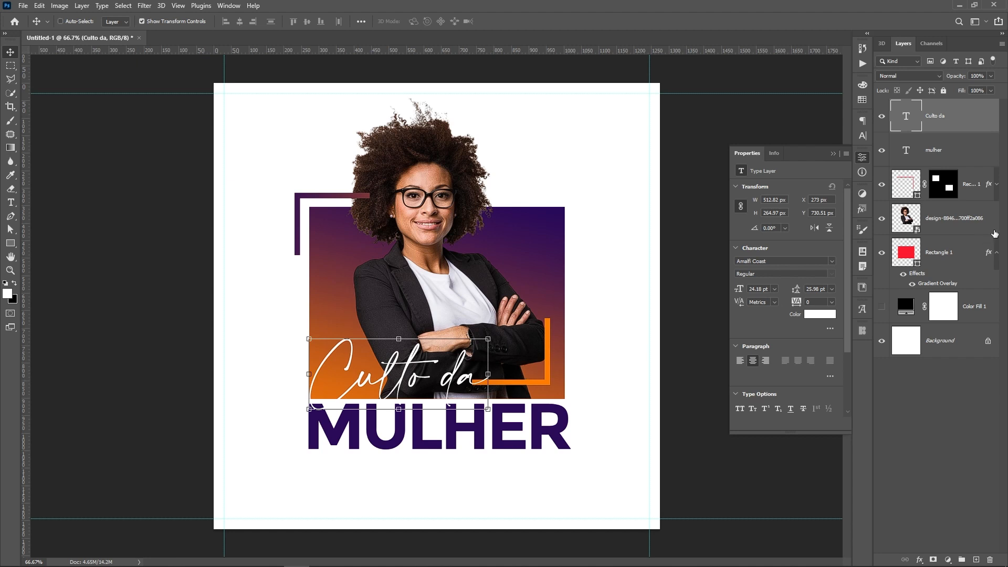
Nudge the "MULHER" title up about 10 px so its letters meet the rectangle's lower edge, and deselect it
click(948, 160)
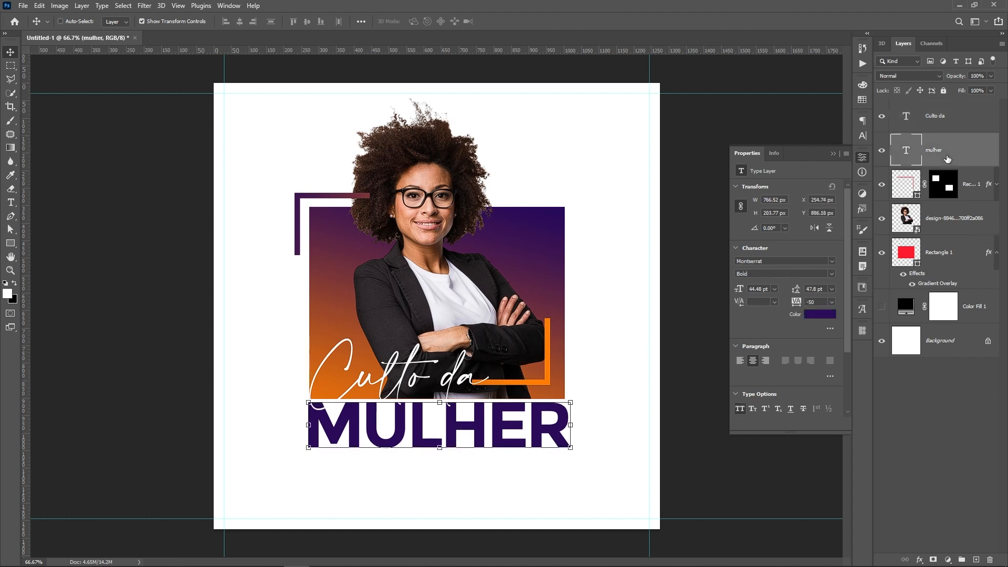
key(Up)
key(Up)
key(Up)
key(Up)
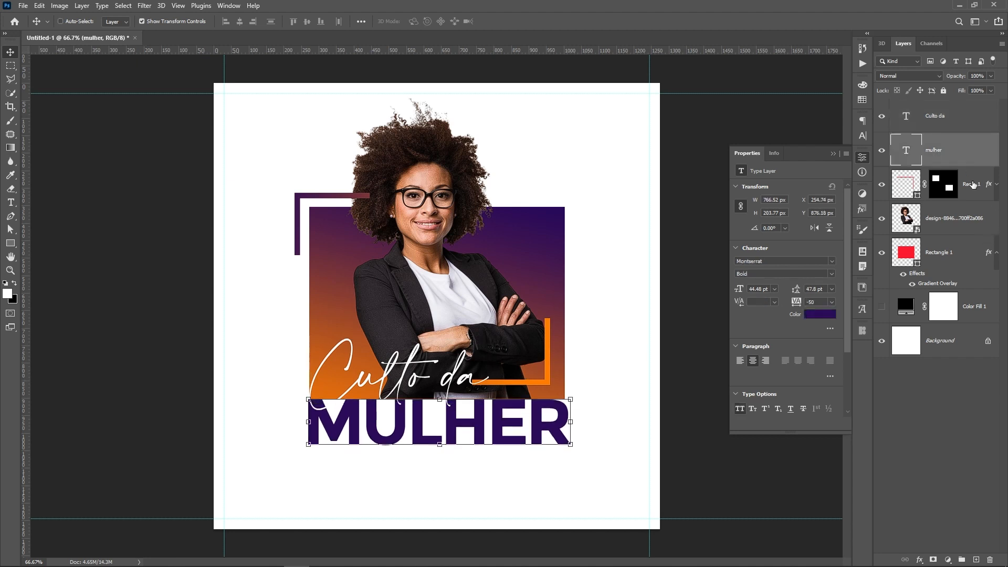
click(941, 385)
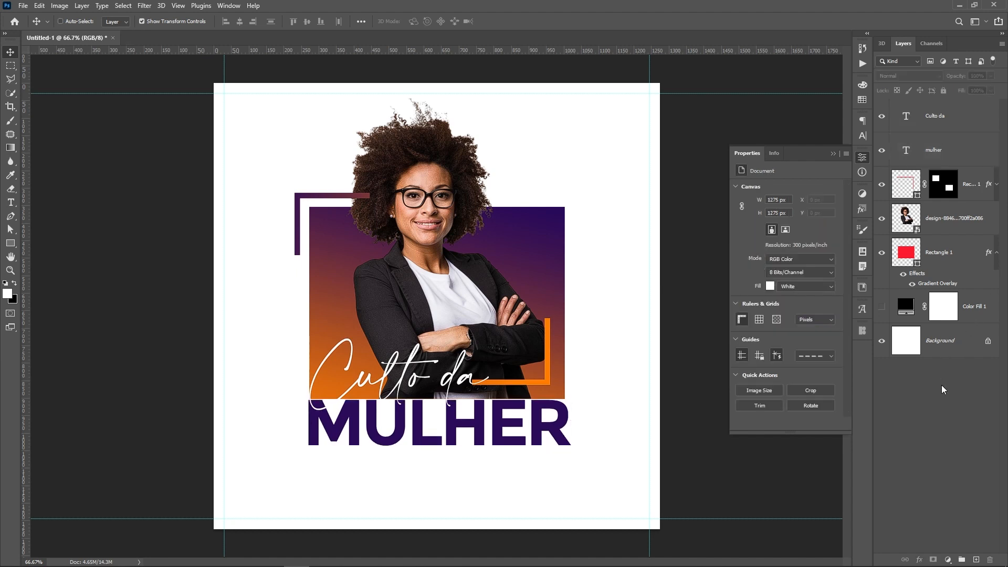
Nudge the "Culto da" text up to about Y 726.51 px and deselect it
click(952, 120)
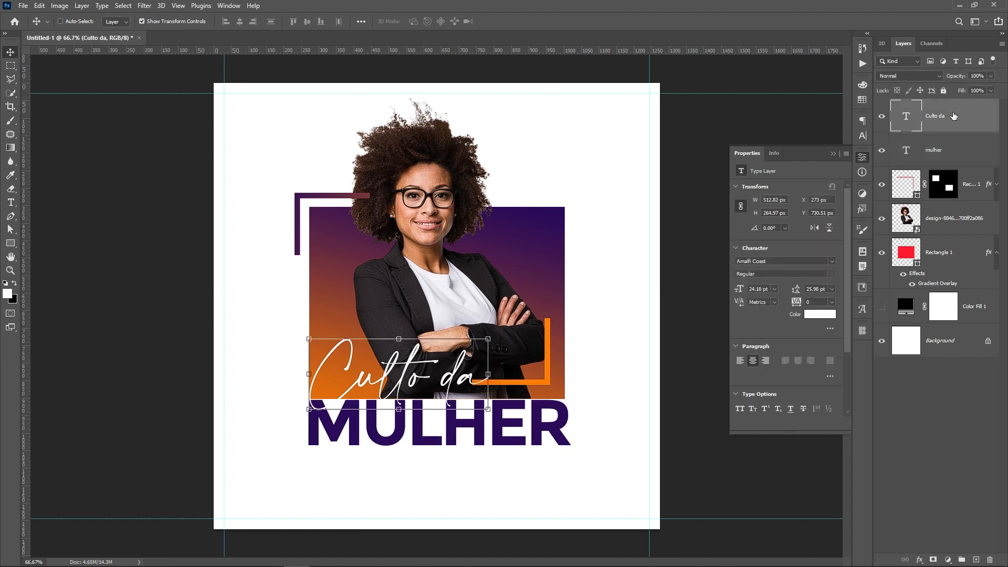
drag(419, 374, 419, 376)
click(926, 412)
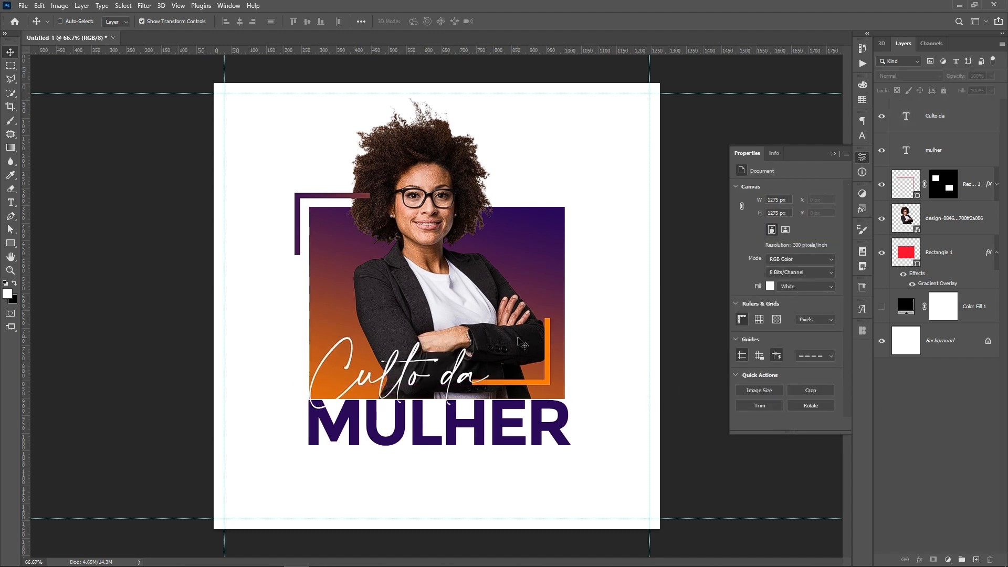
key(t)
click(256, 281)
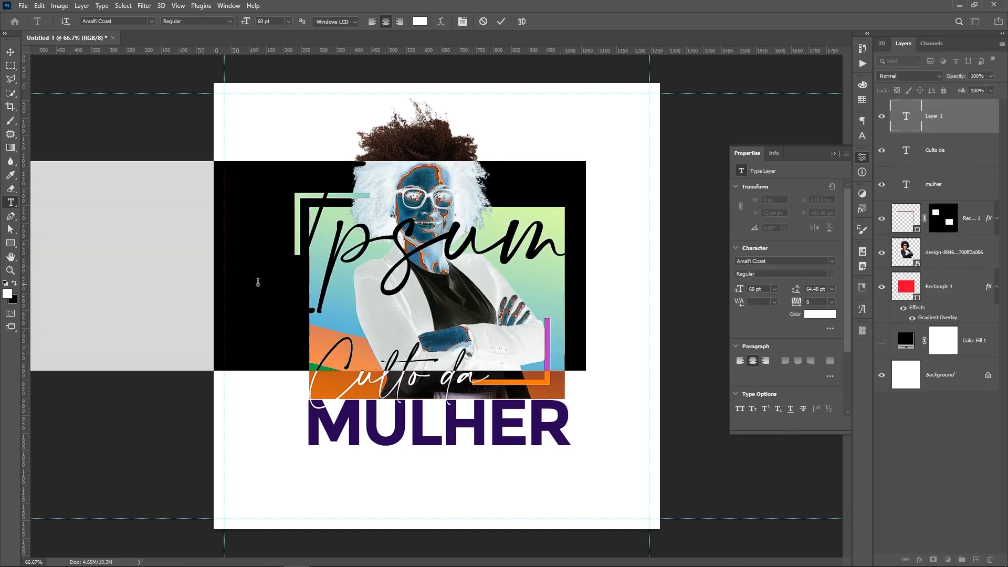
key(Escape)
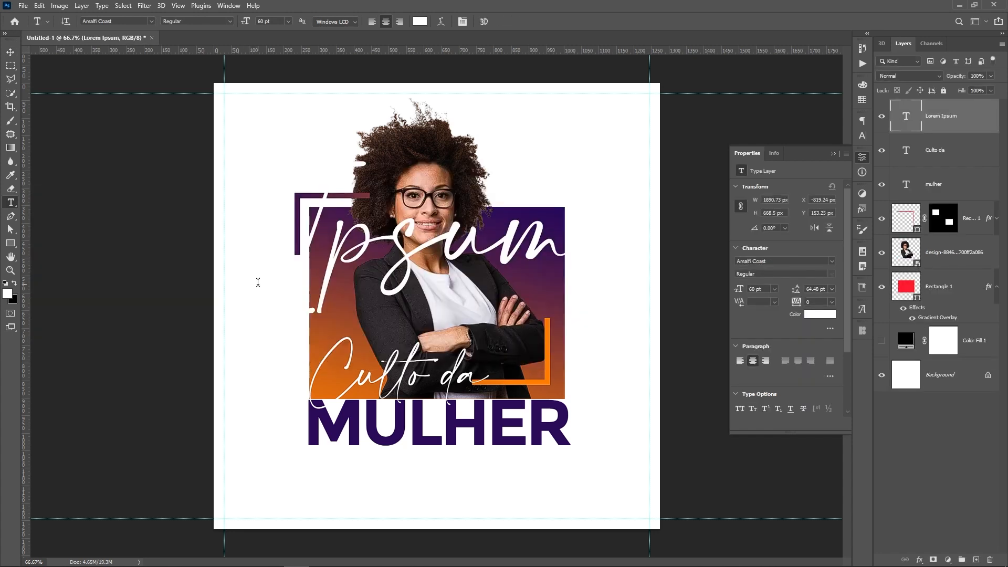
key(v)
key(Delete)
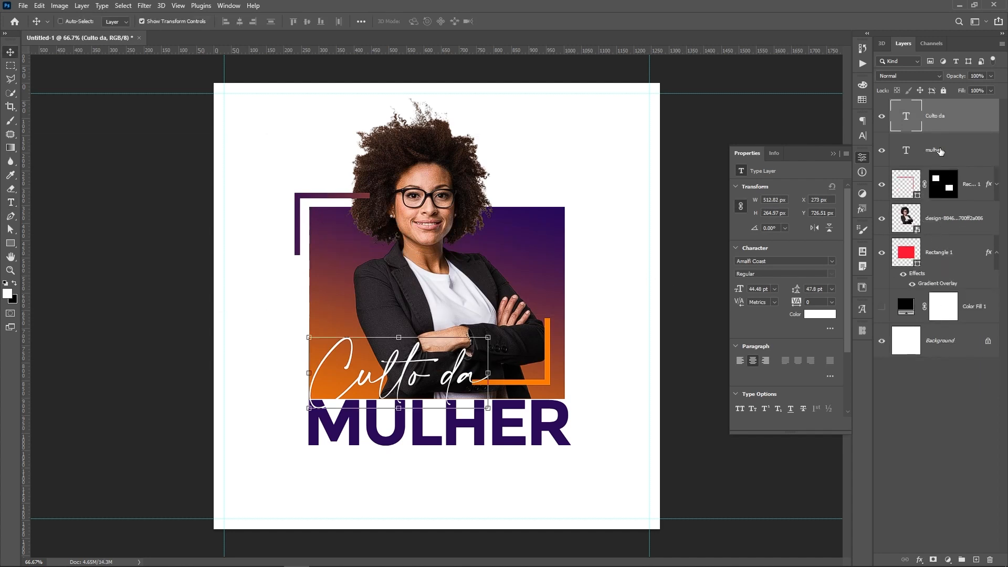
Duplicate the "MULHER" title directly below itself and change the copy's text to "HOJE"
click(940, 152)
drag(456, 464, 457, 511)
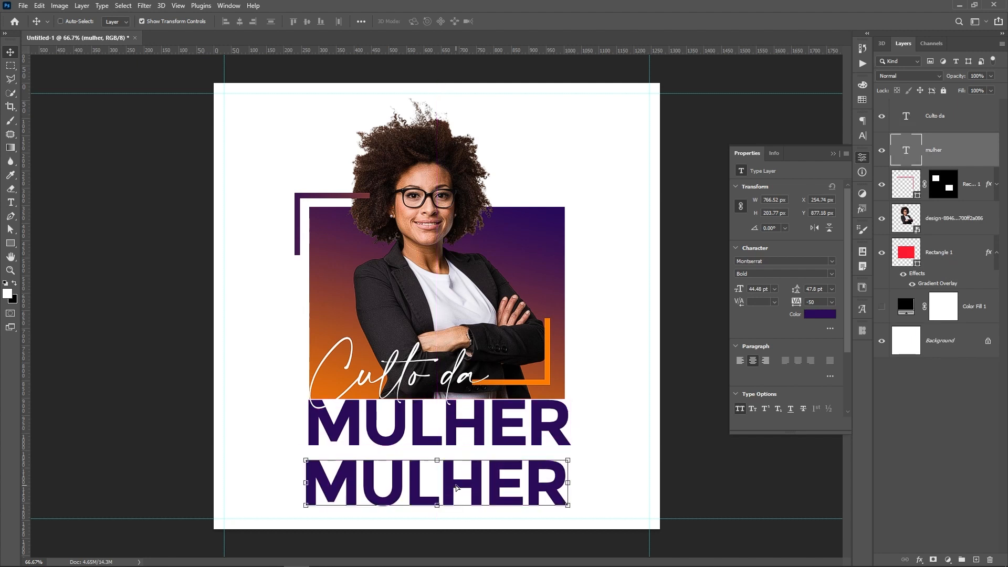
double_click(464, 481)
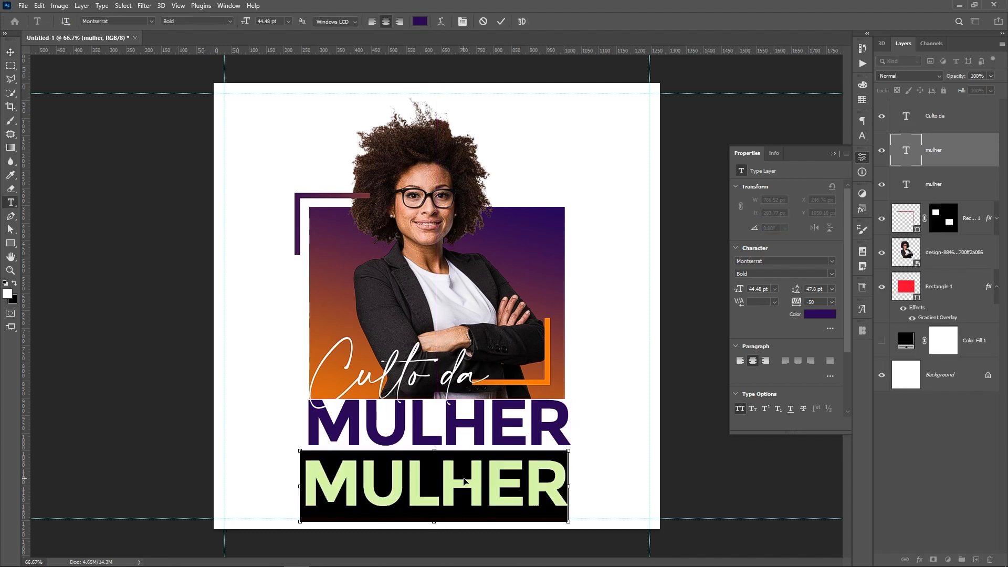
text(hoje)
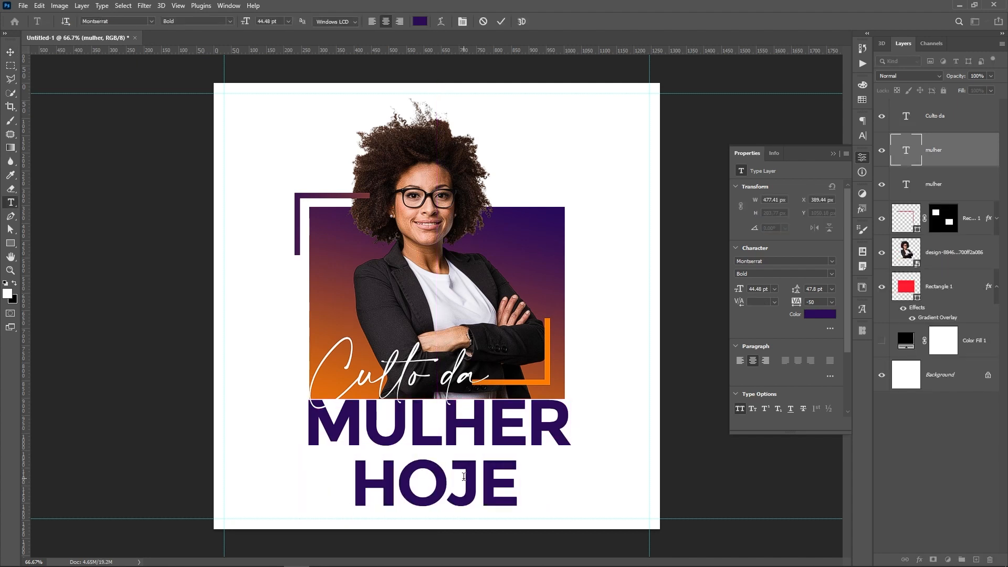
key(ctrl+Return)
key(v)
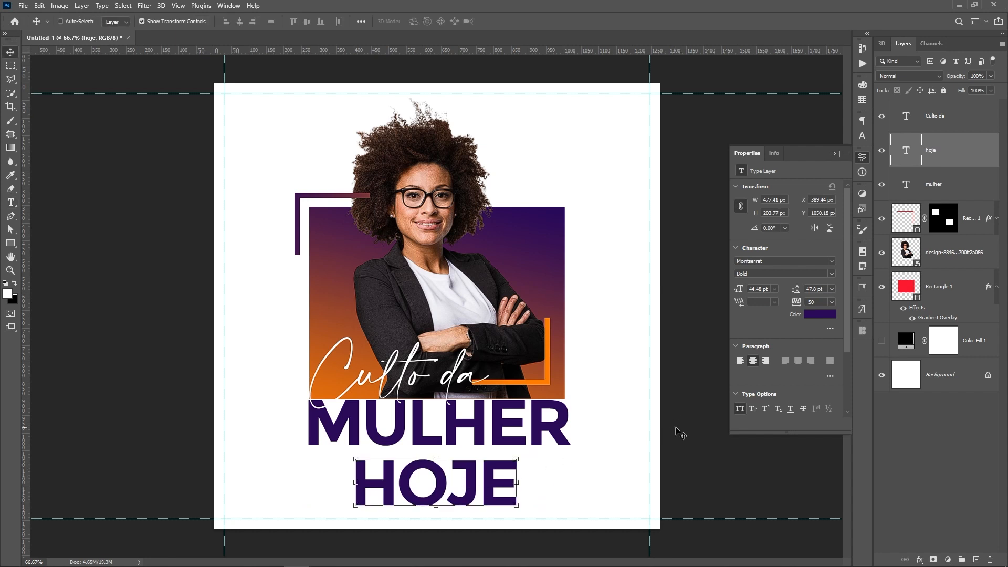
Give the "HOJE" text a 1 px outside stroke in orange-brown #ab4f23 sampled from the rectangle's lower-left gradient
right_click(975, 158)
click(895, 103)
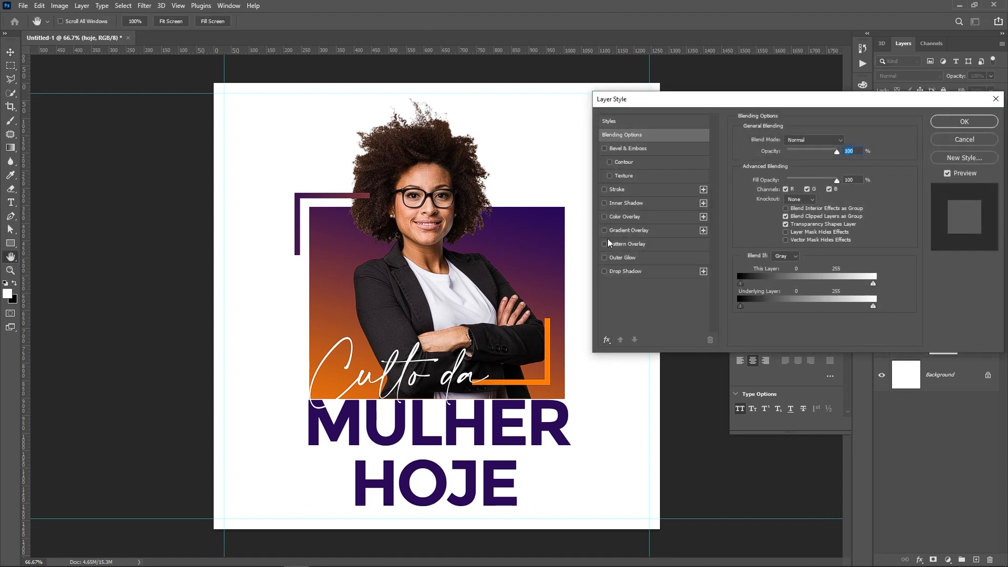
click(611, 190)
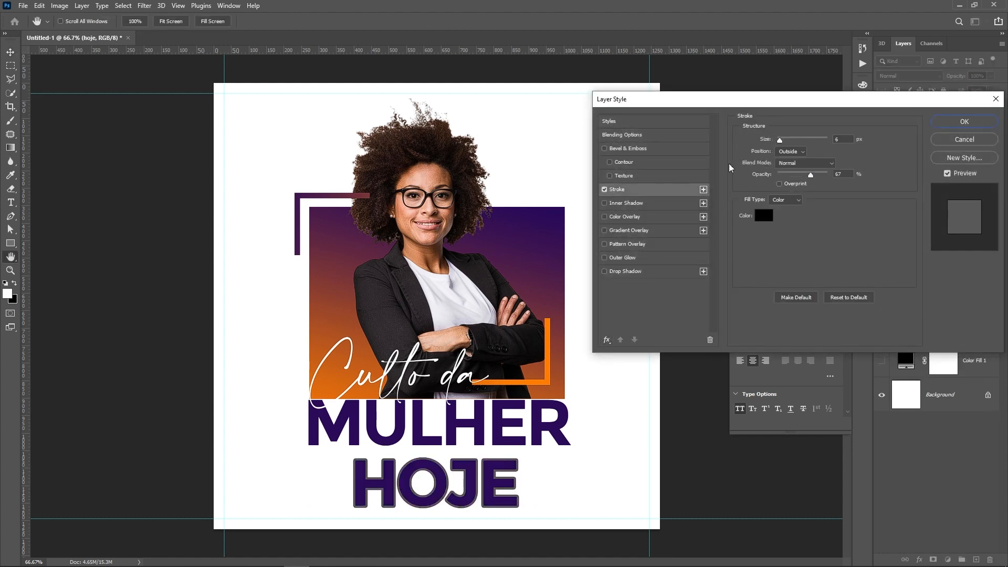
drag(783, 140, 770, 140)
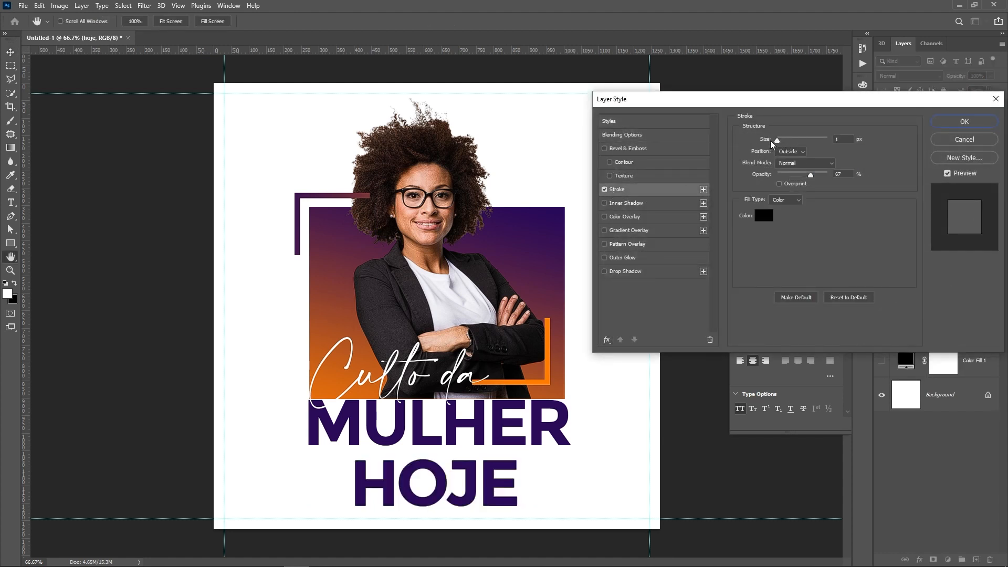
click(757, 217)
click(539, 420)
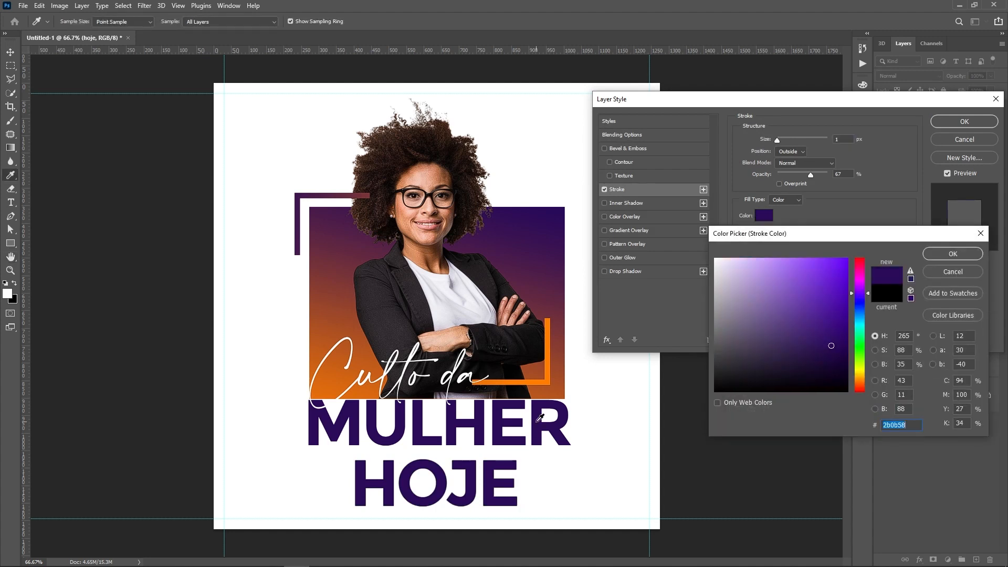
click(326, 333)
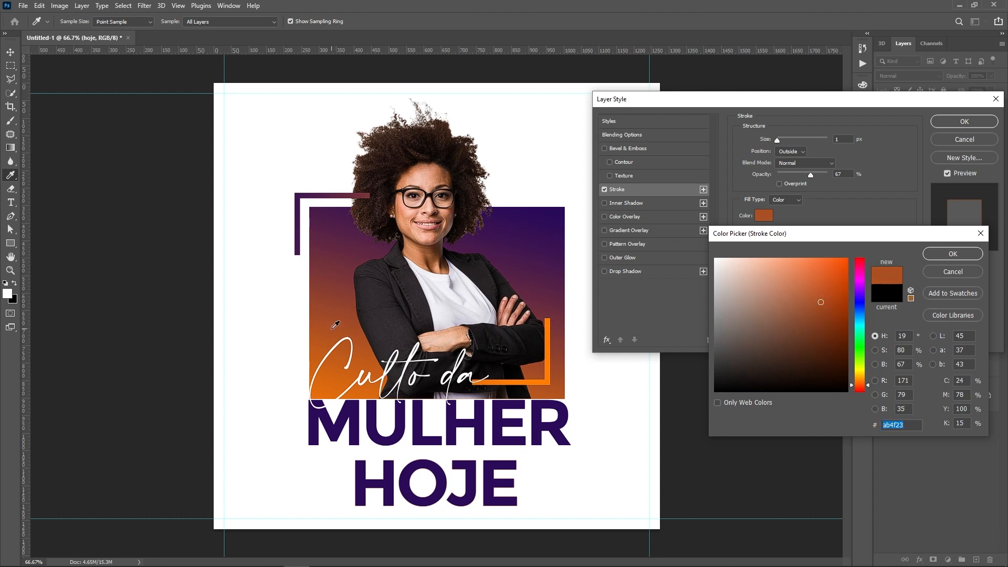
key(Return)
key(Return)
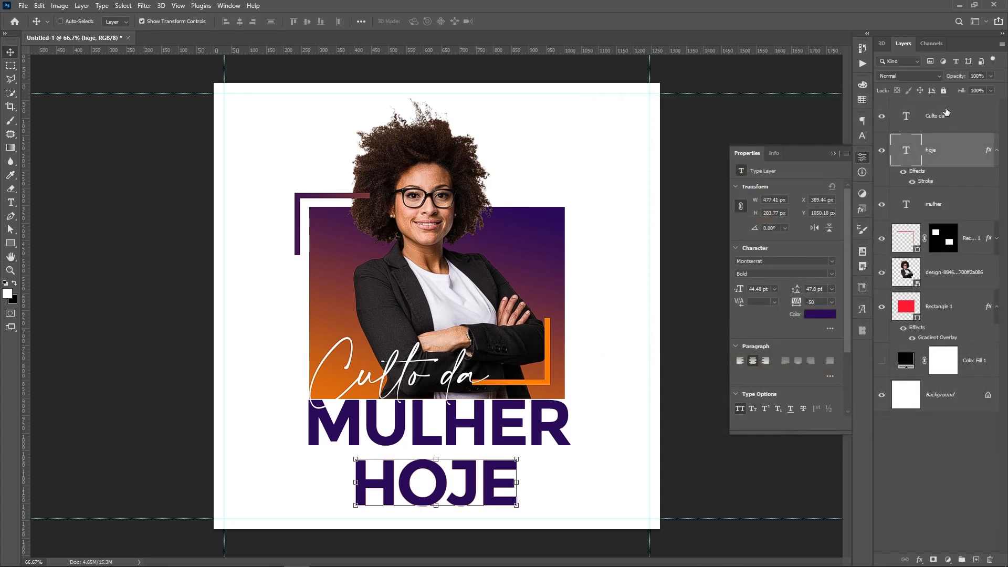
Set the "HOJE" layer's fill to 0% and stack three outlined copies of it across the rectangle's right edge
click(991, 91)
drag(990, 105, 881, 120)
drag(556, 491, 661, 248)
drag(544, 258, 576, 333)
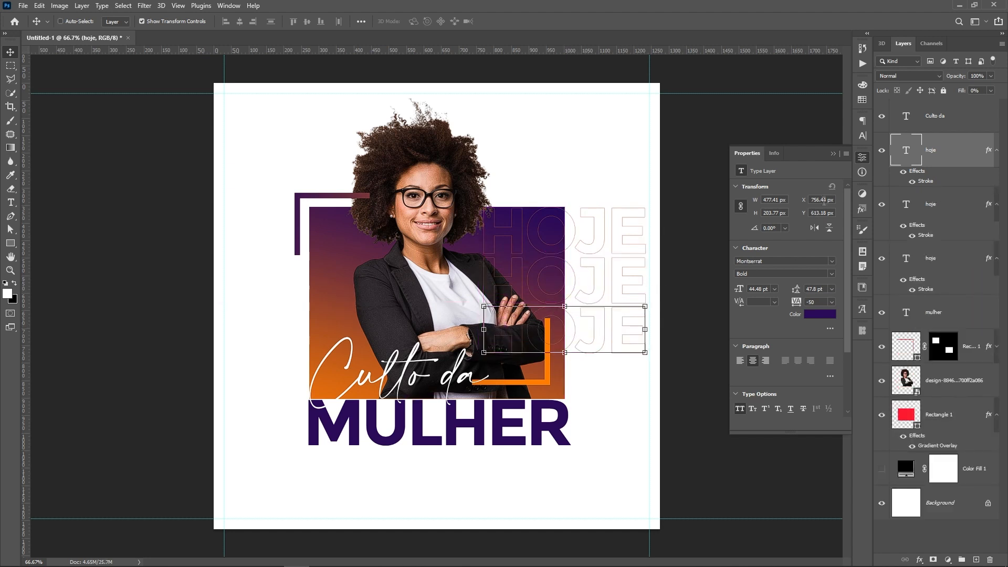
Move the three outlined "HOJE" layers directly below the woman's photo layer, group them and deselect
click(997, 150)
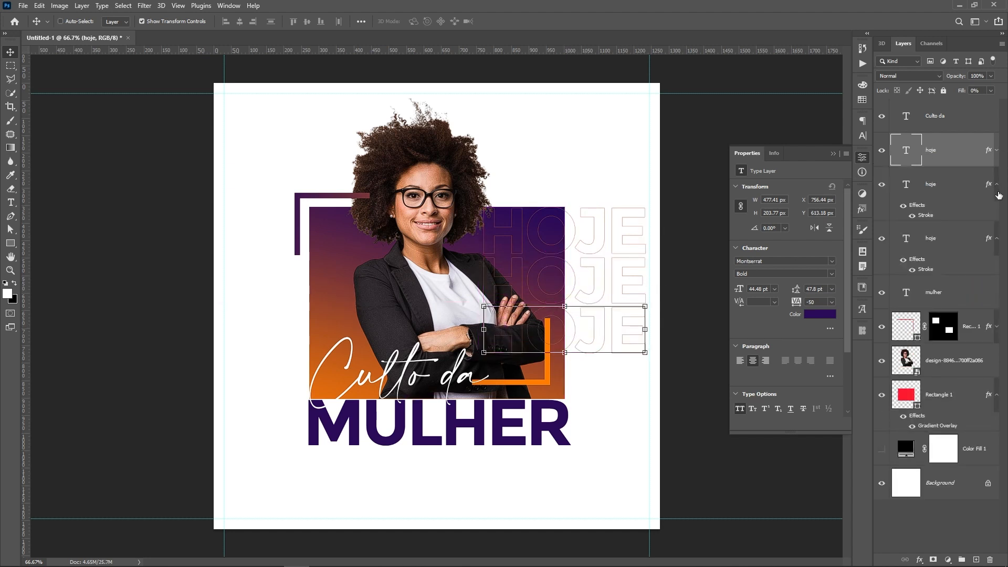
click(997, 185)
click(997, 220)
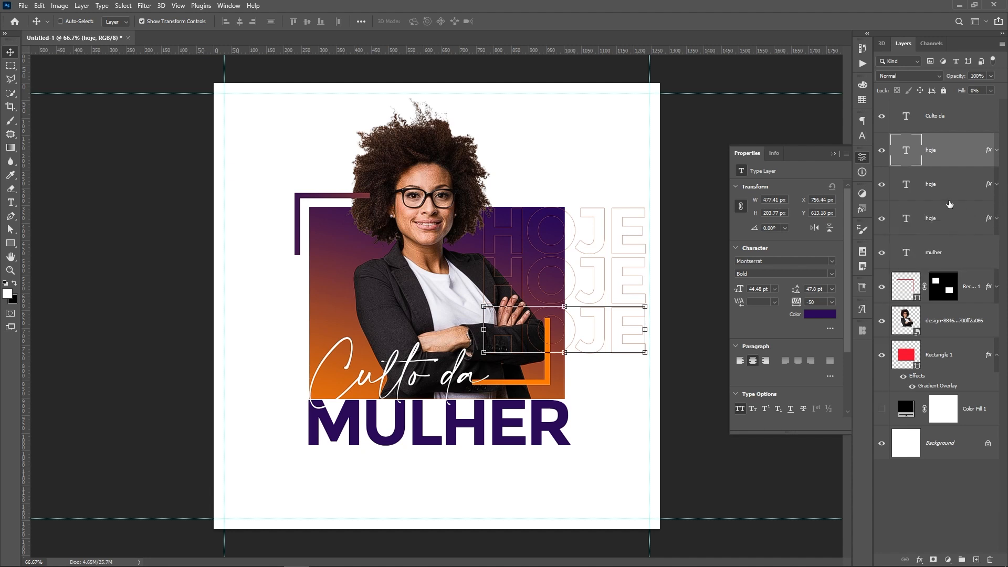
shift+click(944, 218)
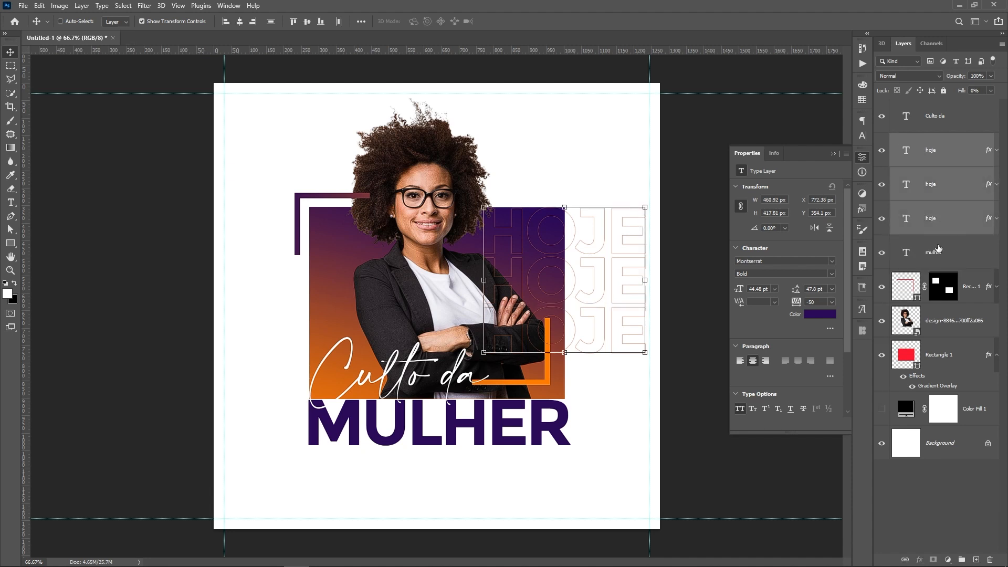
drag(950, 233, 949, 338)
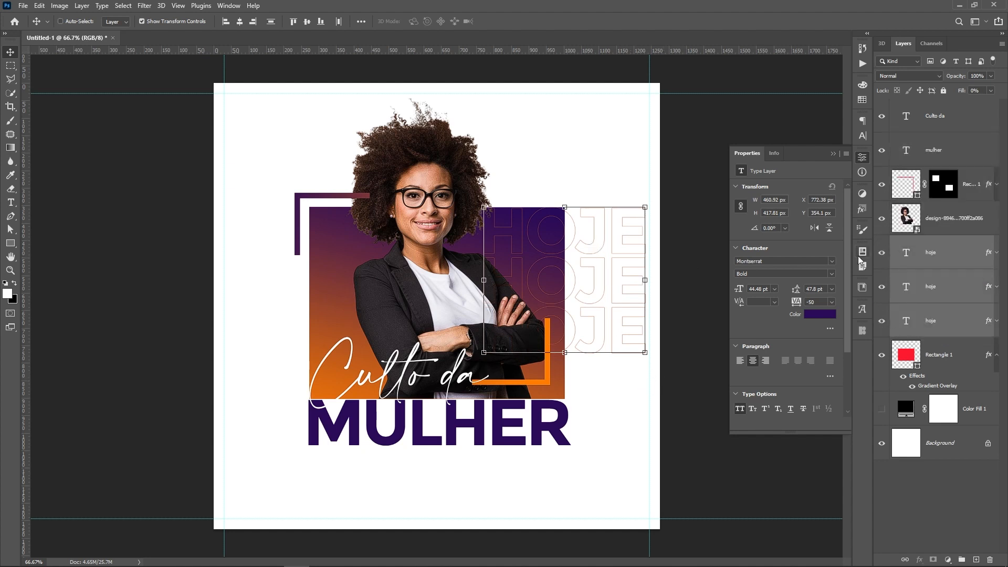
key(ctrl+g)
click(951, 485)
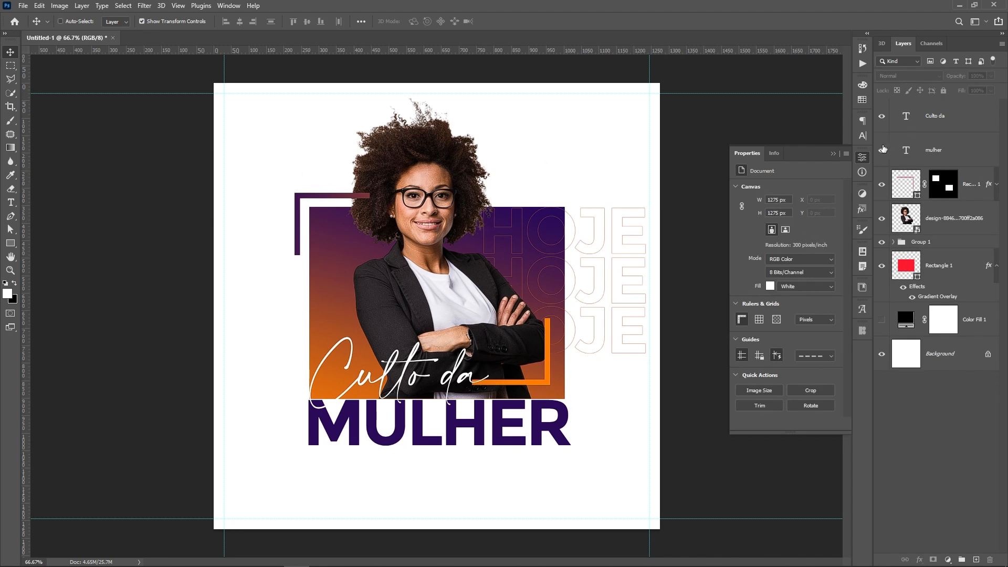
Add a new text layer reading "HOJE - 19 HORAS" across the upper part of the poster
key(t)
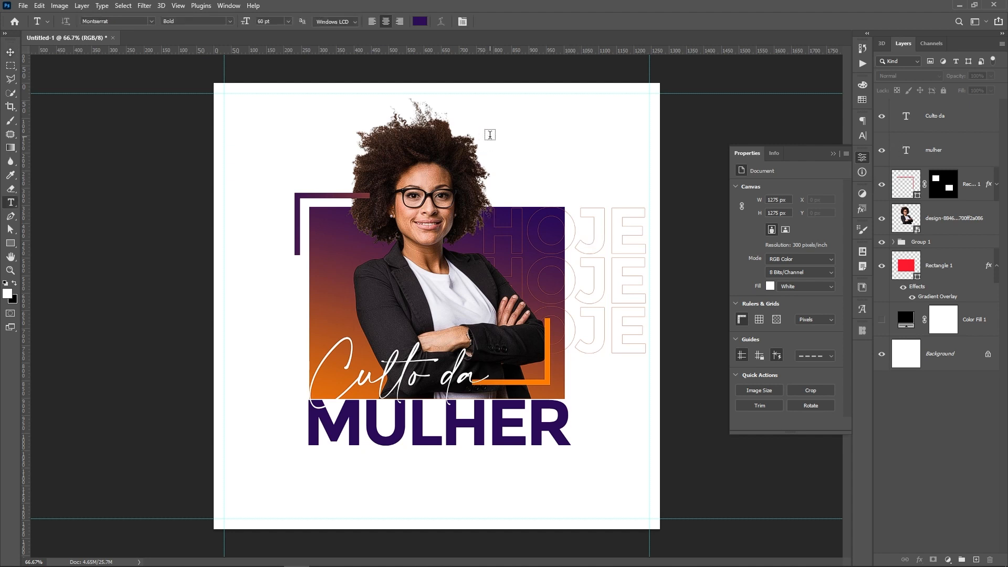
click(508, 117)
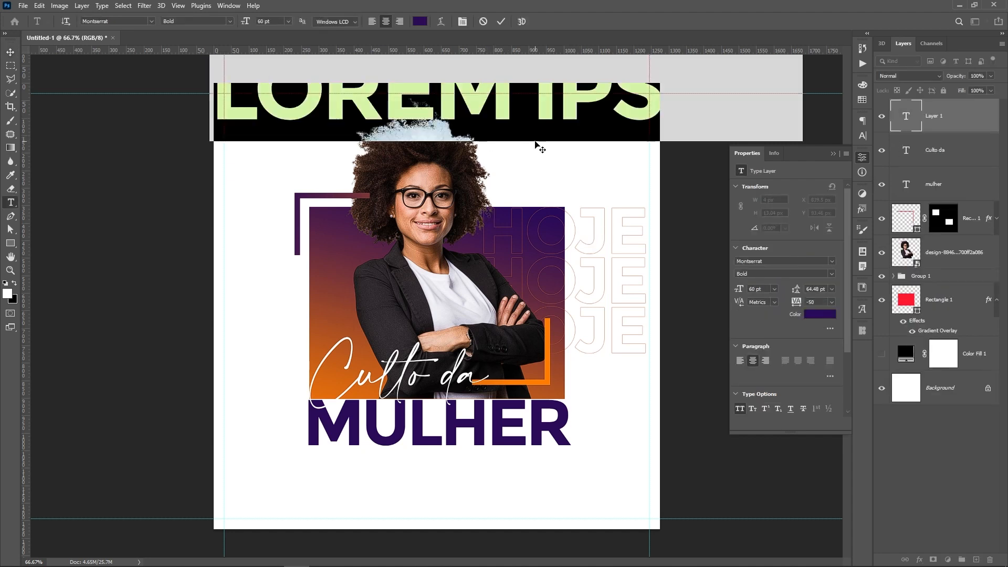
text(JOJE)
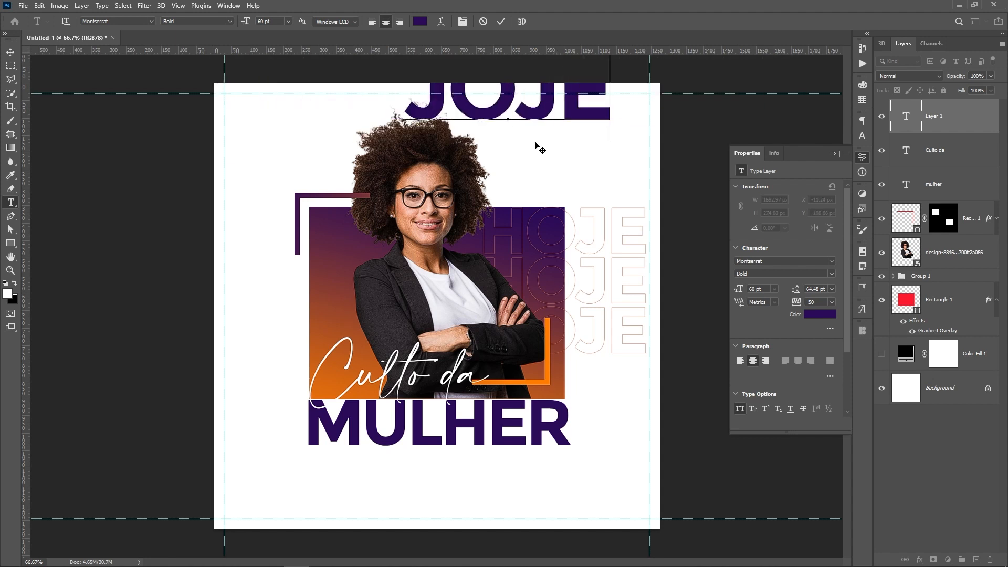
key(ctrl+a)
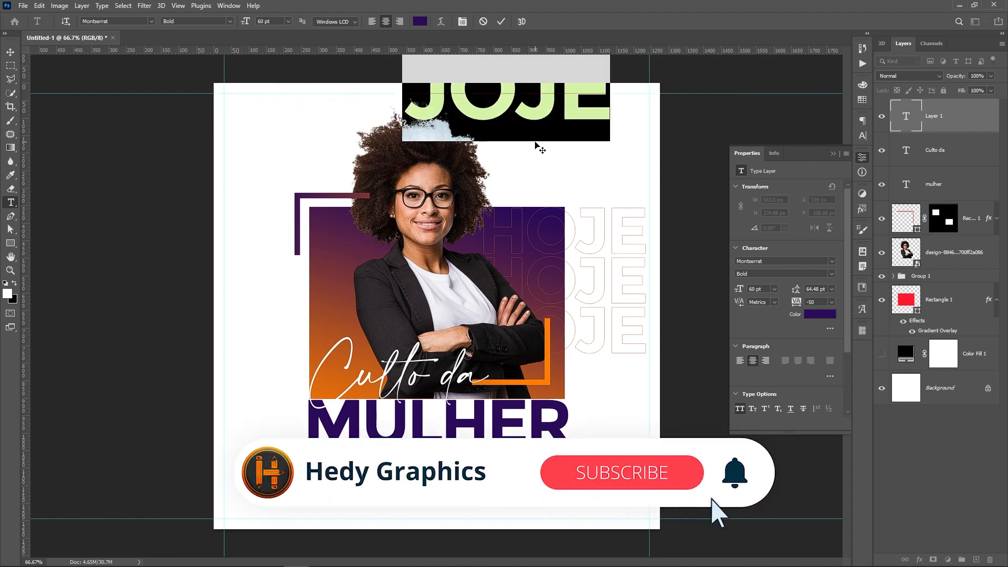
text(HOJ)
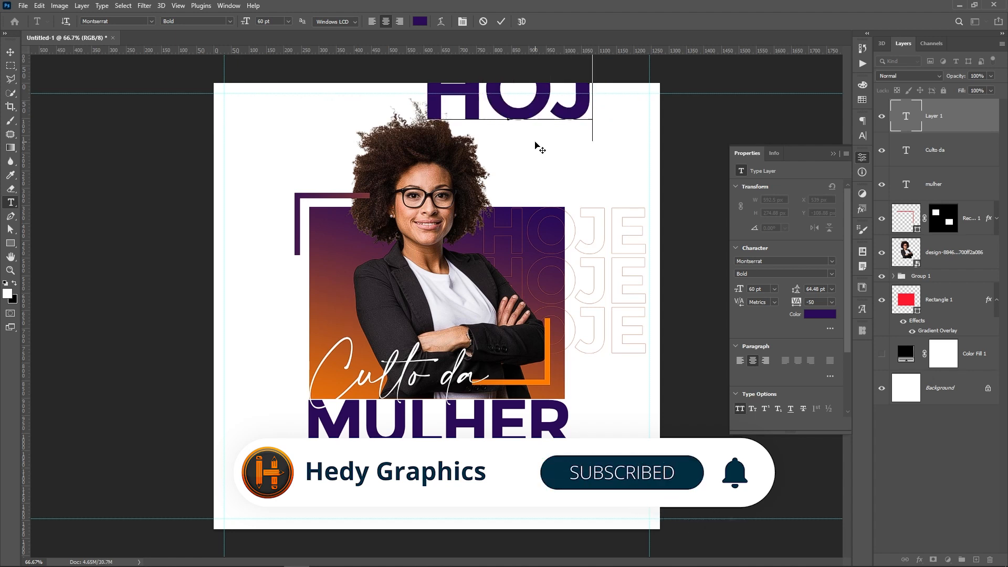
text(E)
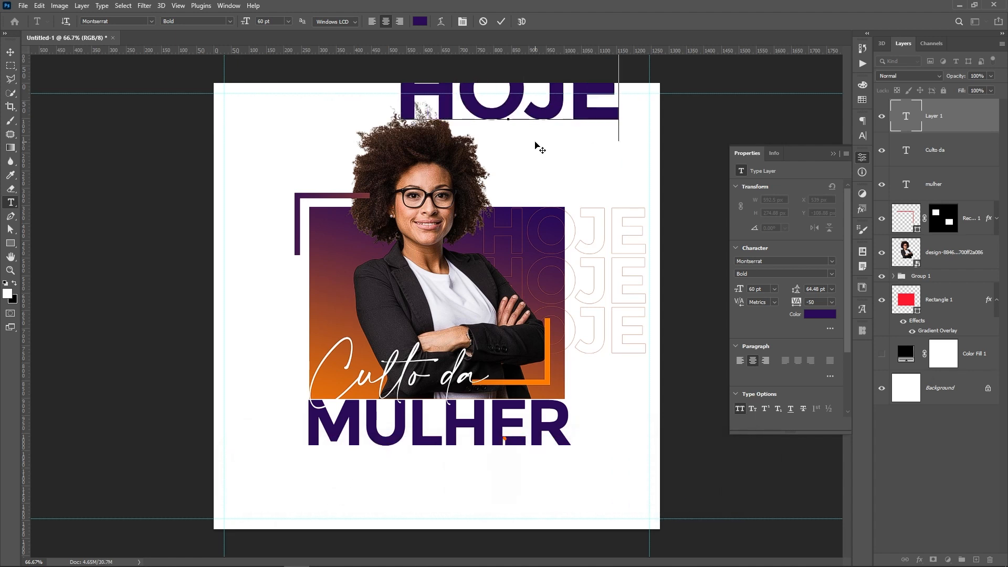
text( -)
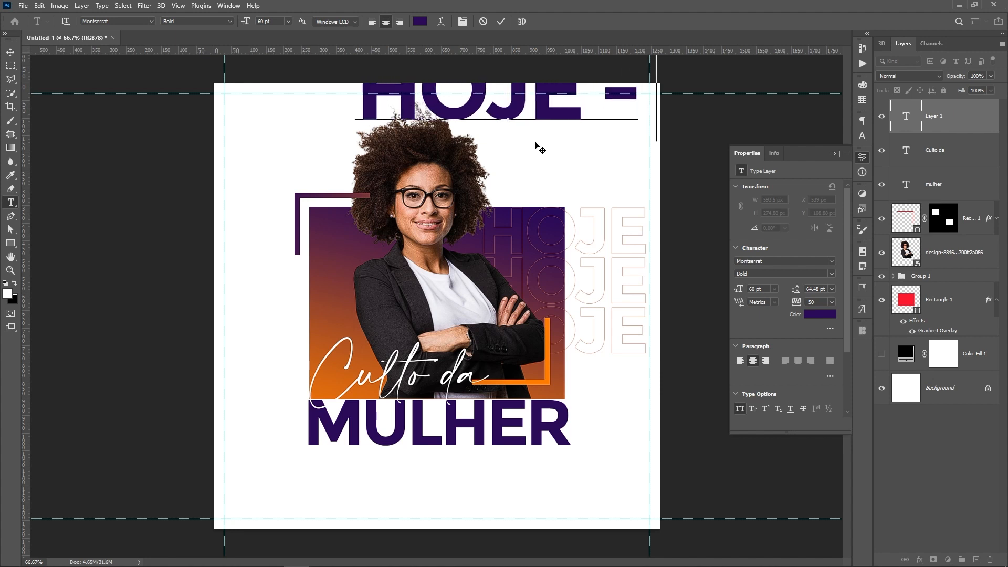
text( 19 HORA)
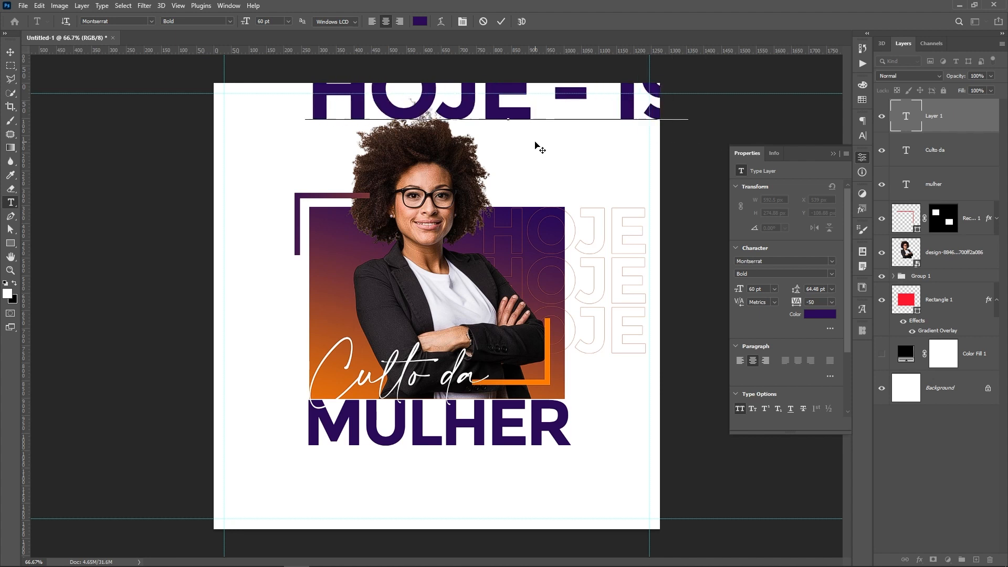
text(S)
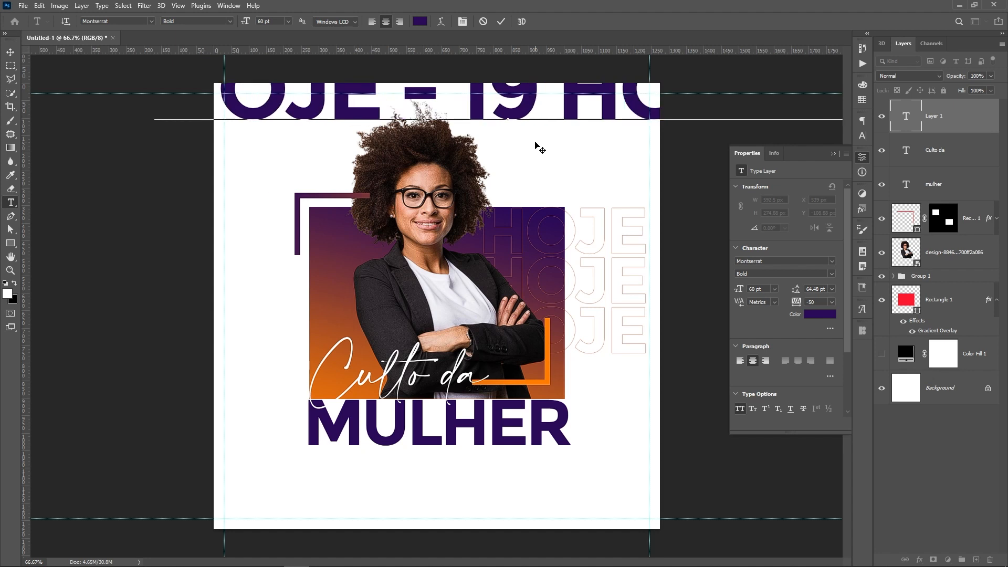
key(ctrl+Return)
key(v)
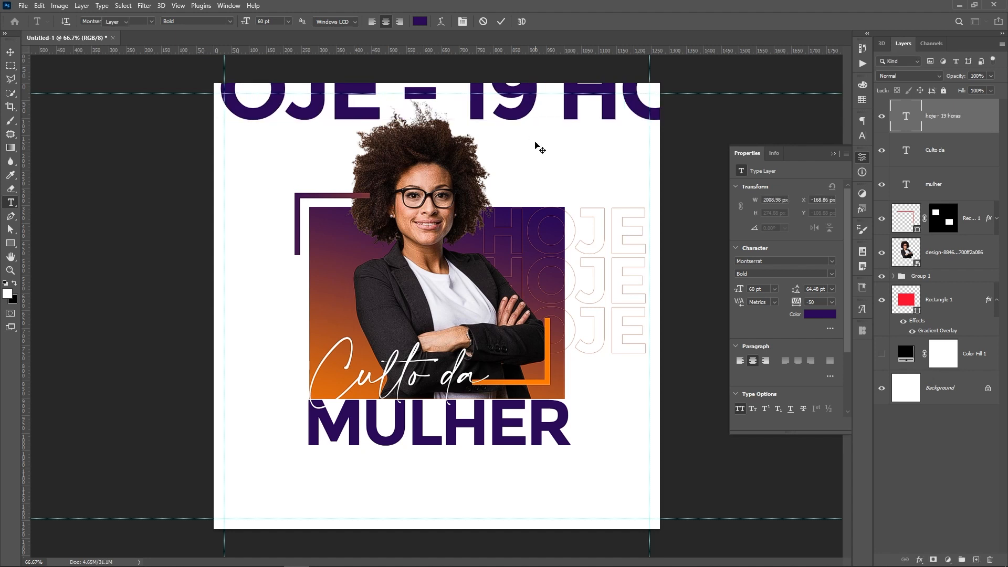
Scale the "HOJE - 19 HORAS" text to about 32.35% and place it near the poster's upper-left corner
drag(520, 116, 494, 212)
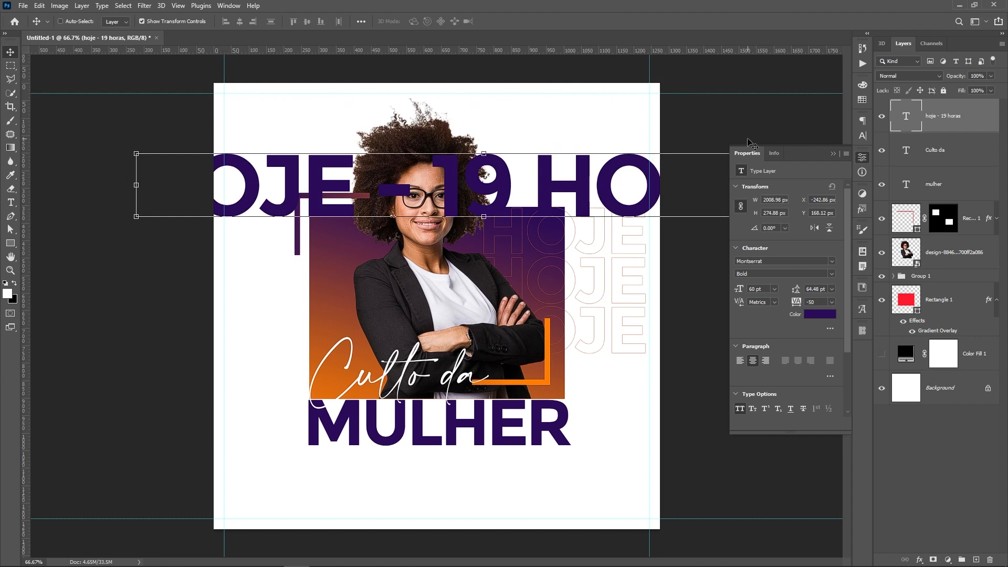
click(834, 154)
drag(834, 154, 357, 174)
drag(276, 196, 379, 136)
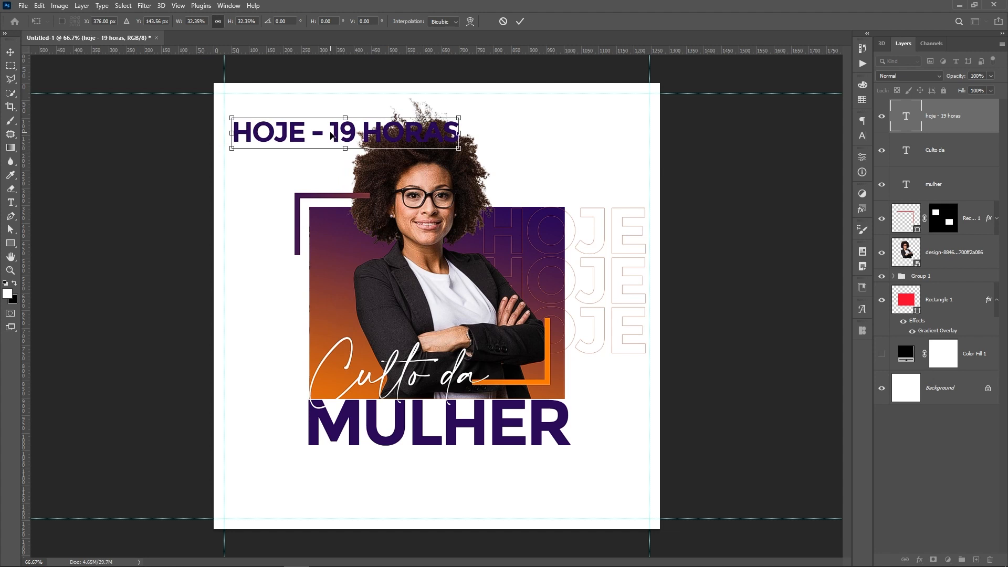
key(Return)
Remove the dash from the "HOJE - 19 HORAS" text and split it into two lines, "HOJE" and "19 HORAS"
double_click(331, 132)
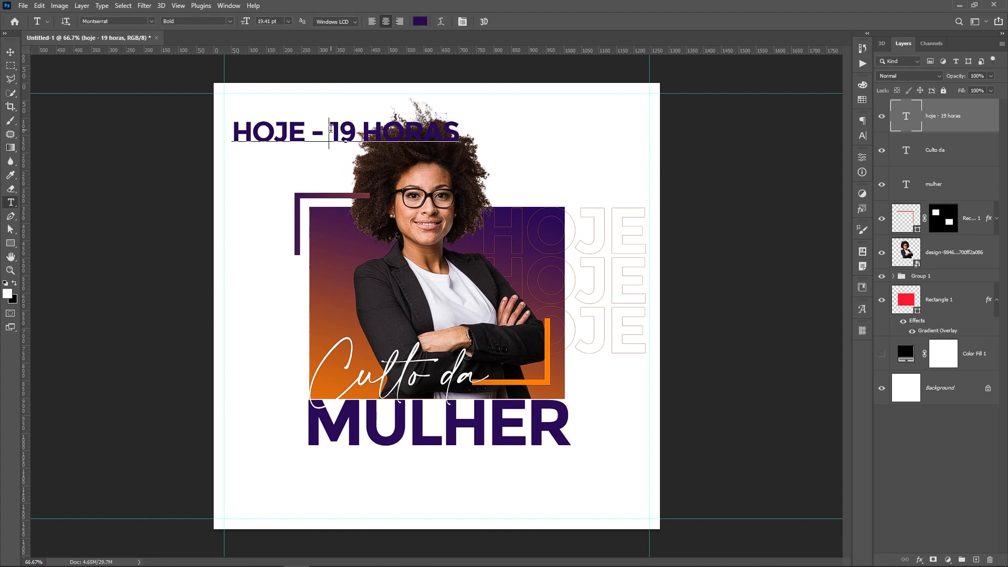
key(BackSpace)
key(BackSpace)
key(BackSpace)
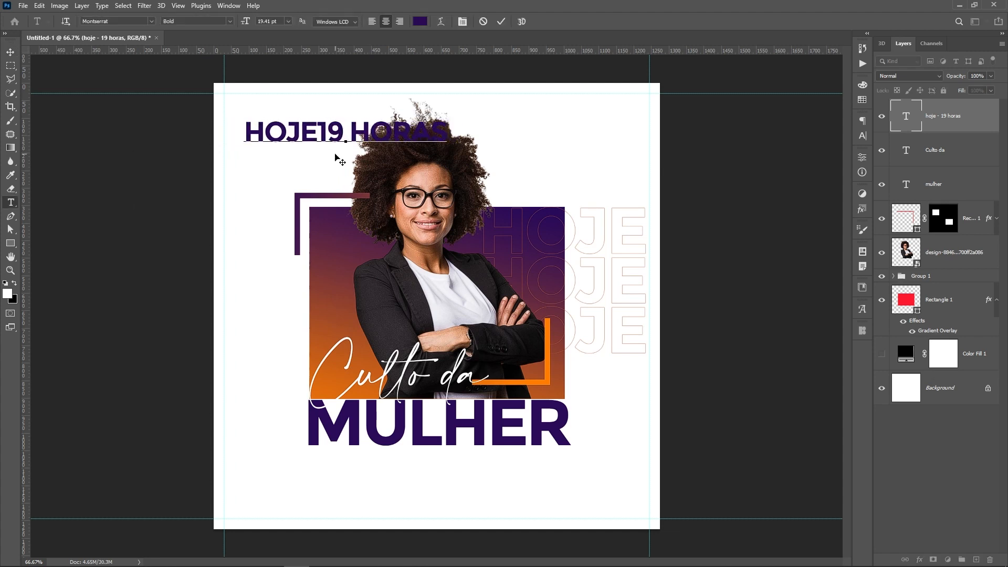
key(Return)
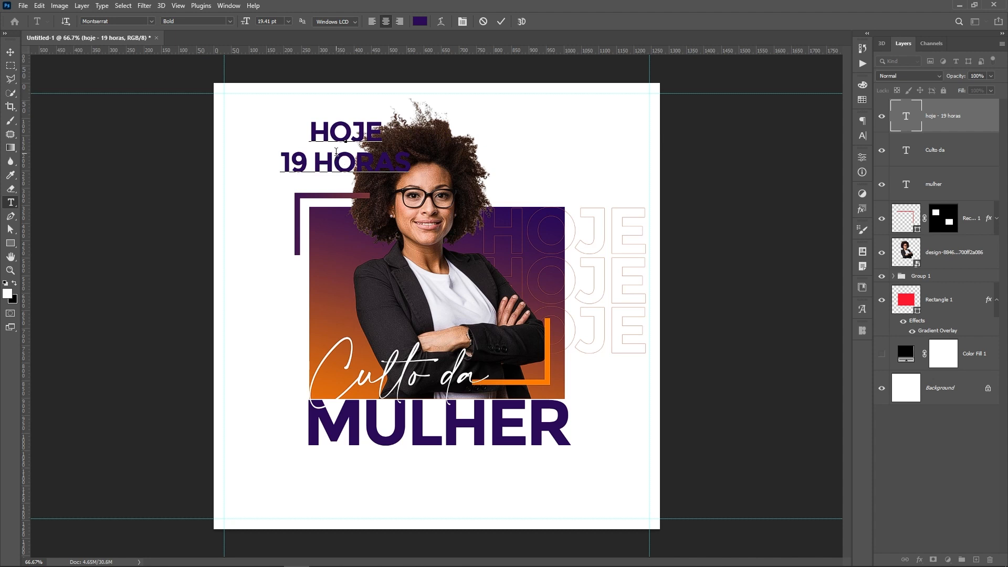
text(V)
key(BackSpace)
key(ctrl+Return)
key(v)
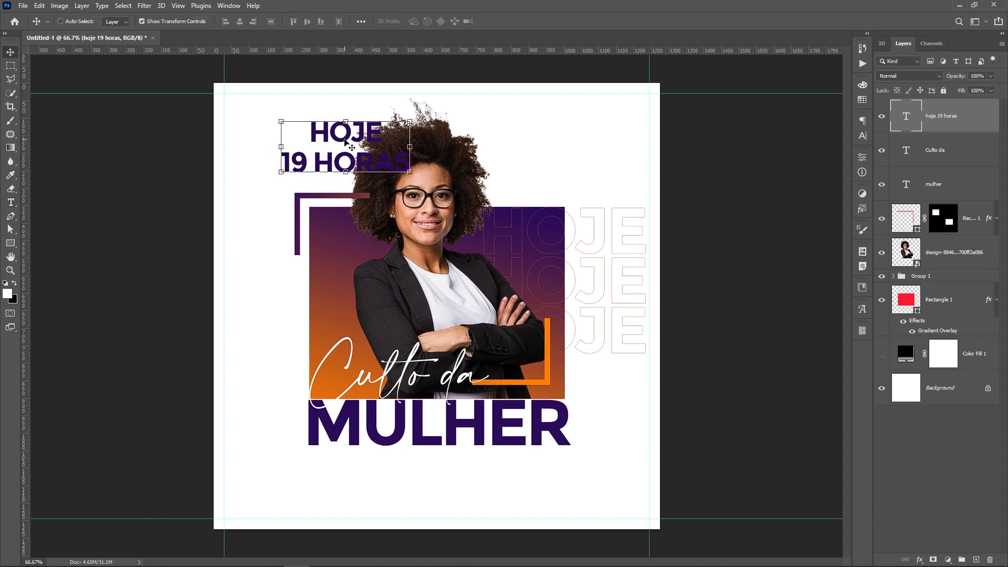
Left-align the two-line "HOJE 19 HORAS" text, shrink it to about 13.77 pt and position it near the poster's upper-left corner
drag(349, 139, 298, 146)
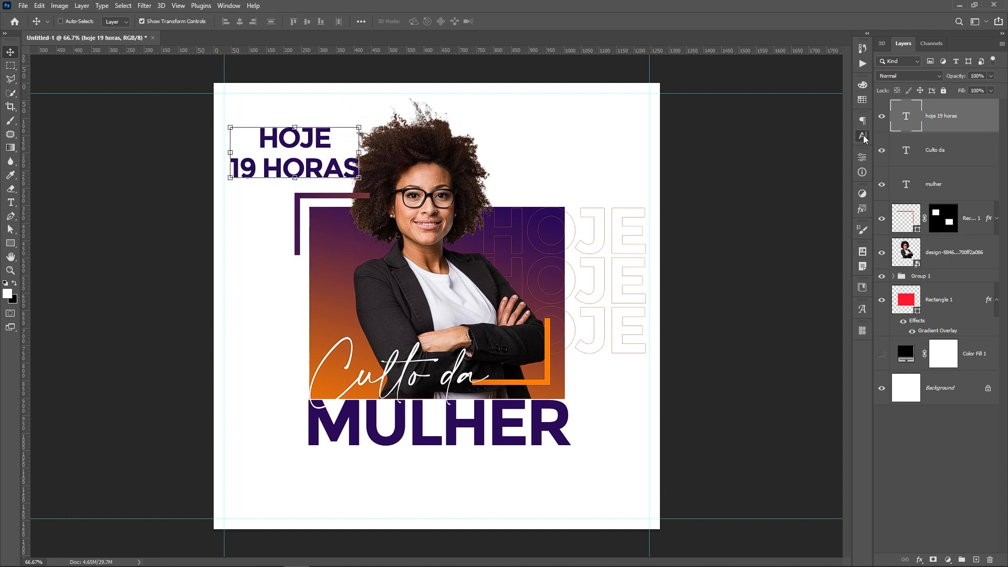
click(862, 136)
click(756, 117)
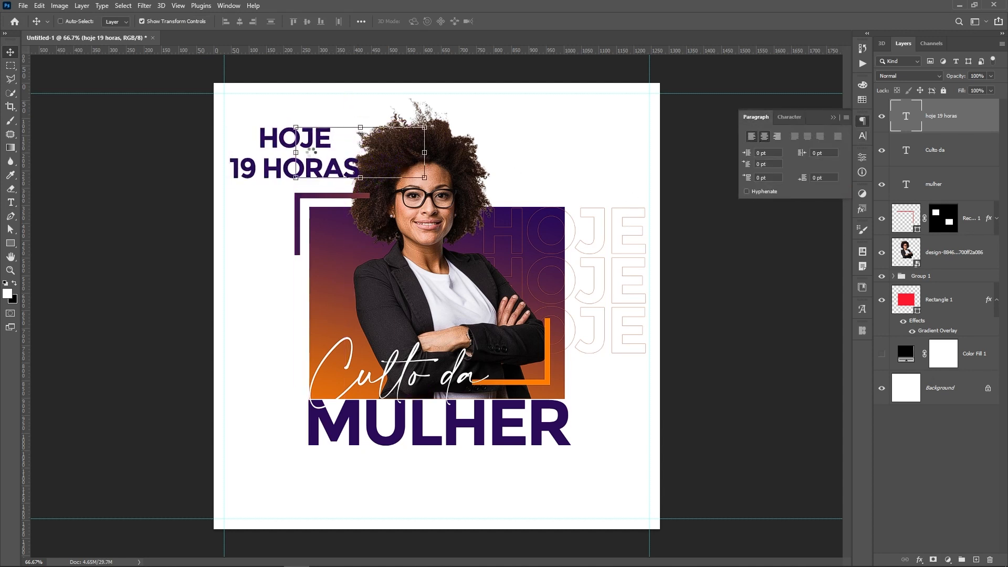
click(757, 138)
drag(341, 148, 268, 136)
key(ctrl+t)
key(Return)
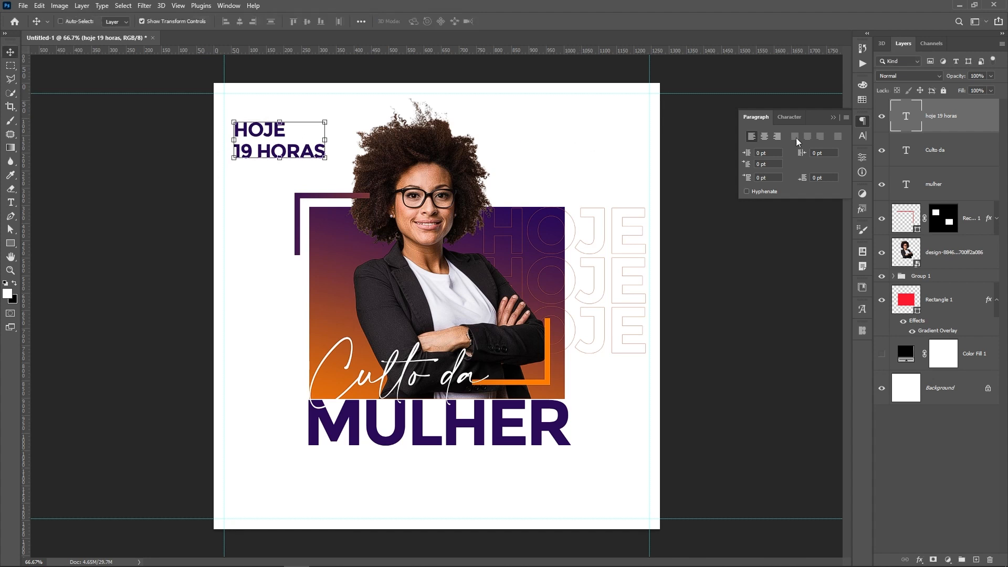
Set the leading of the "HOJE 19 HORAS" text to 12 pt
click(789, 117)
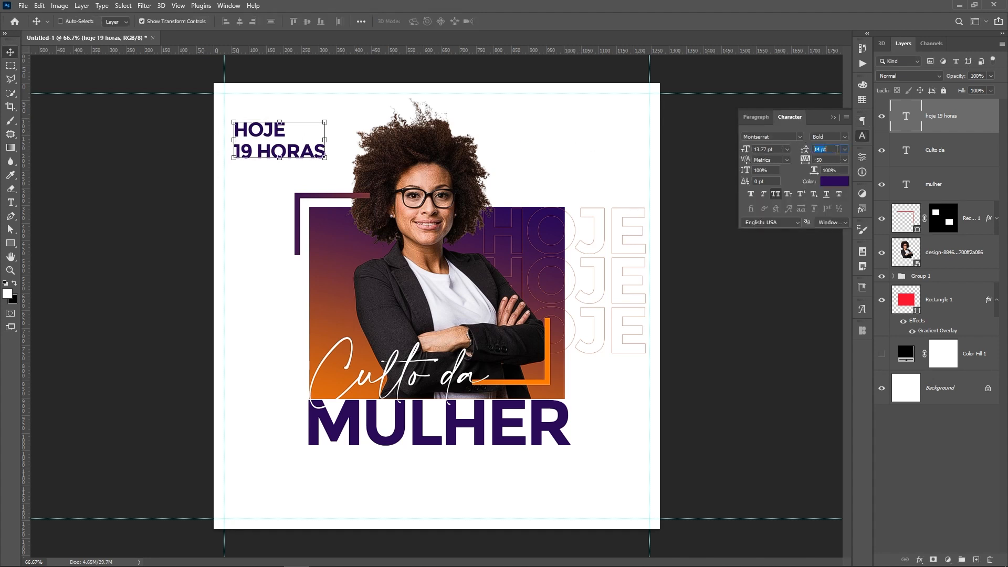
key(Down)
key(Down)
key(Return)
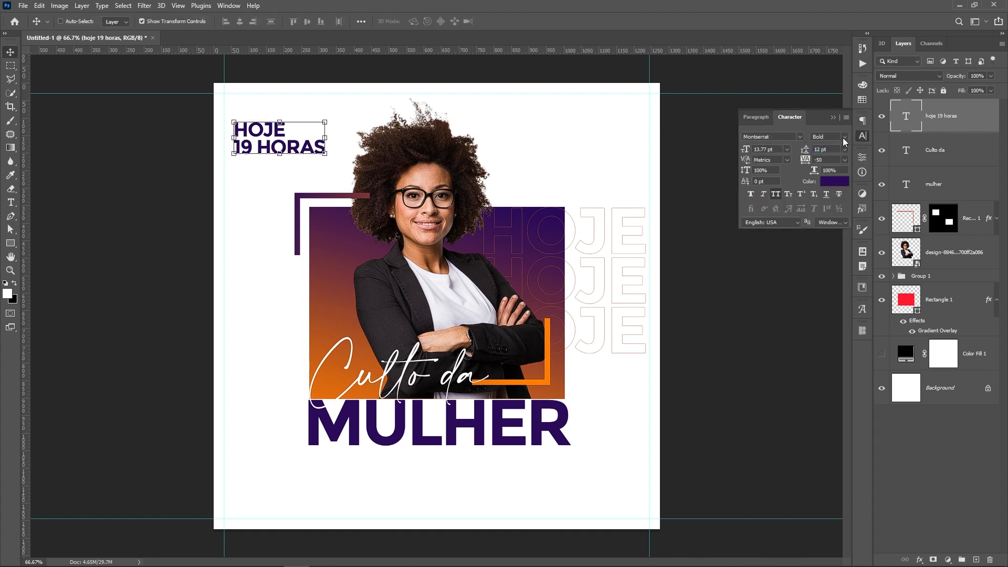
Change the "HOJE 19 HORAS" text to Montserrat ExtraLight and deselect the layer
click(844, 139)
click(835, 214)
click(847, 139)
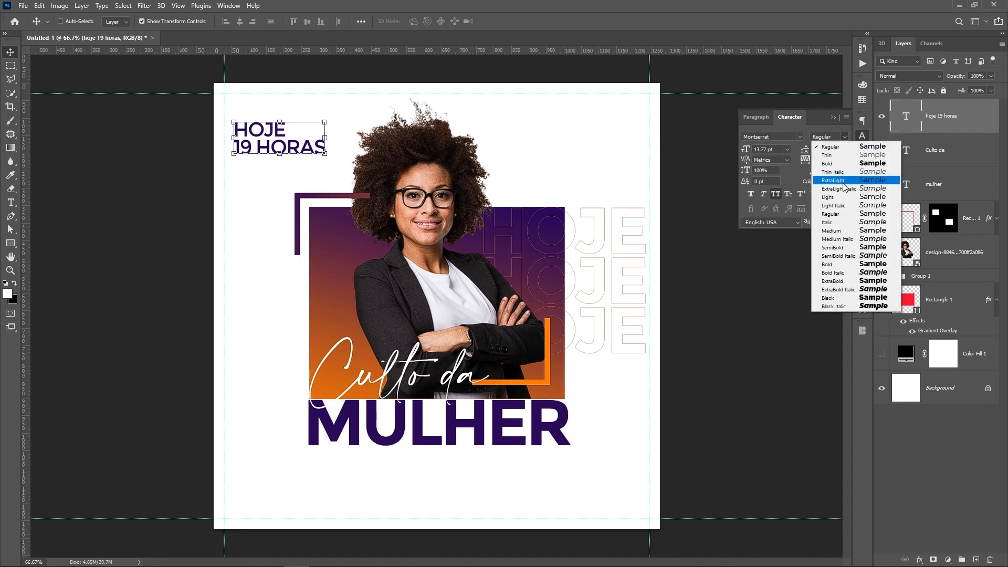
click(844, 180)
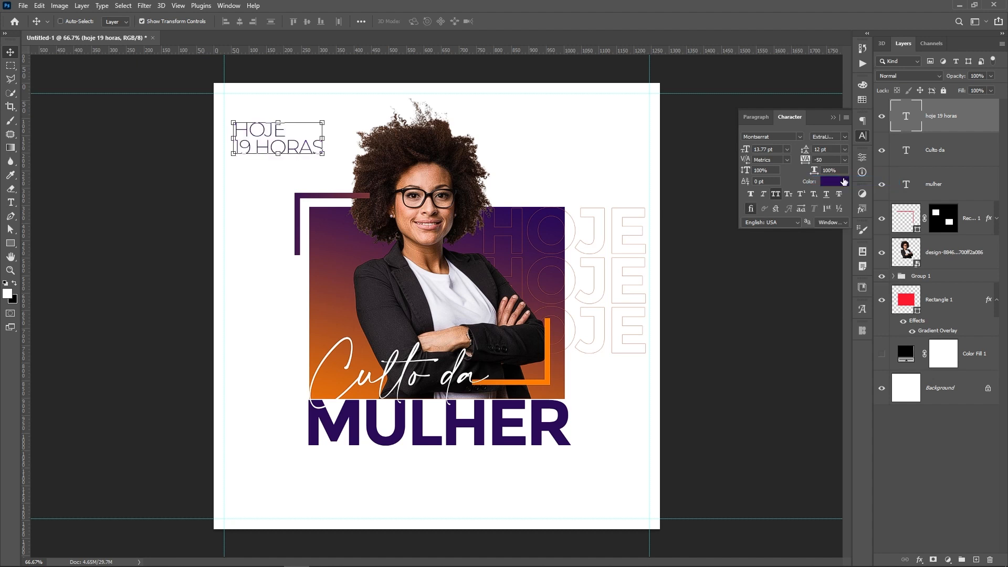
click(947, 454)
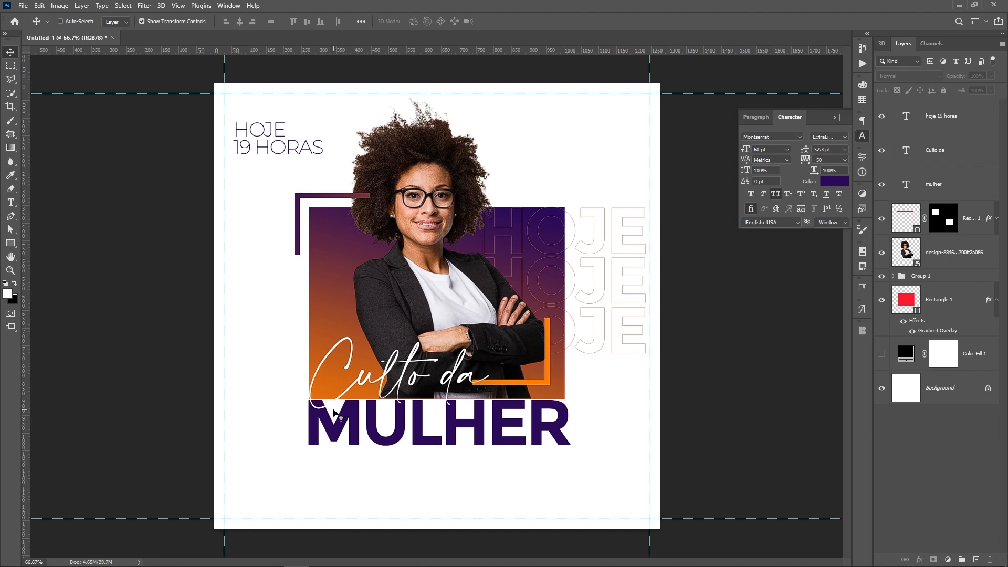
Add a two-line text reading "templo do yoytube maior" in the poster's upper-right area, starting the second line at "yoytube"
key(t)
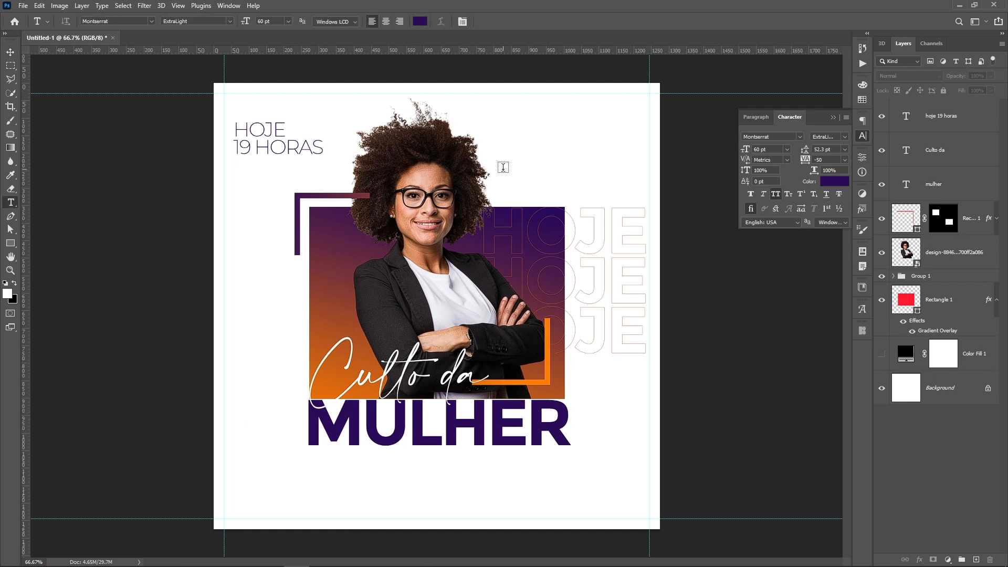
click(503, 167)
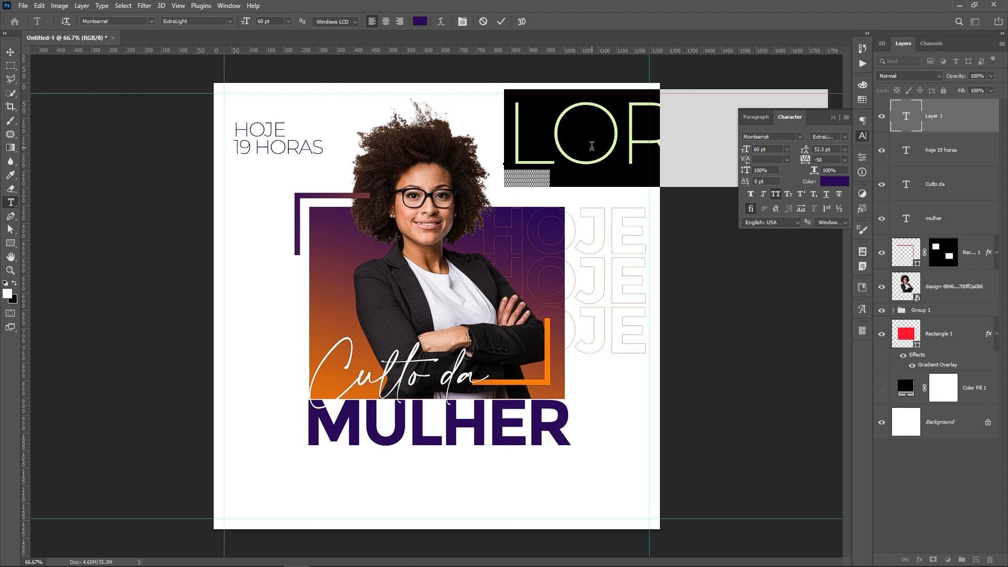
text(te)
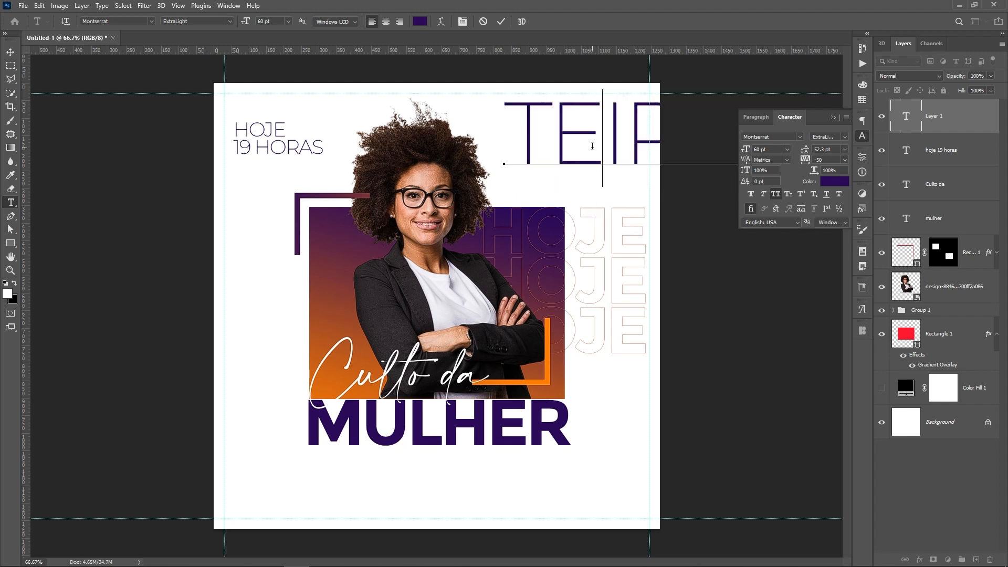
key(ctrl+a)
text(temp)
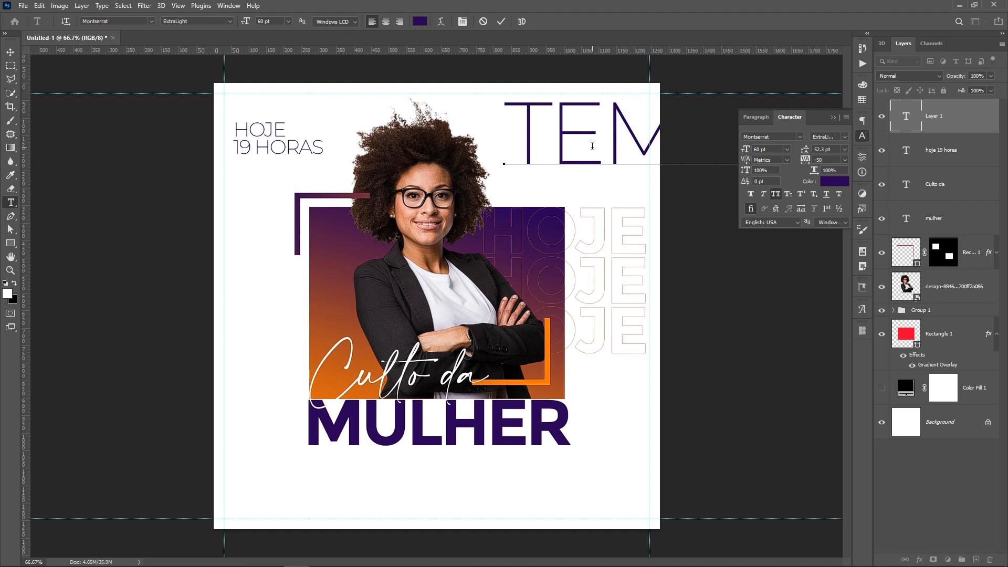
key(Return)
text(yoytub)
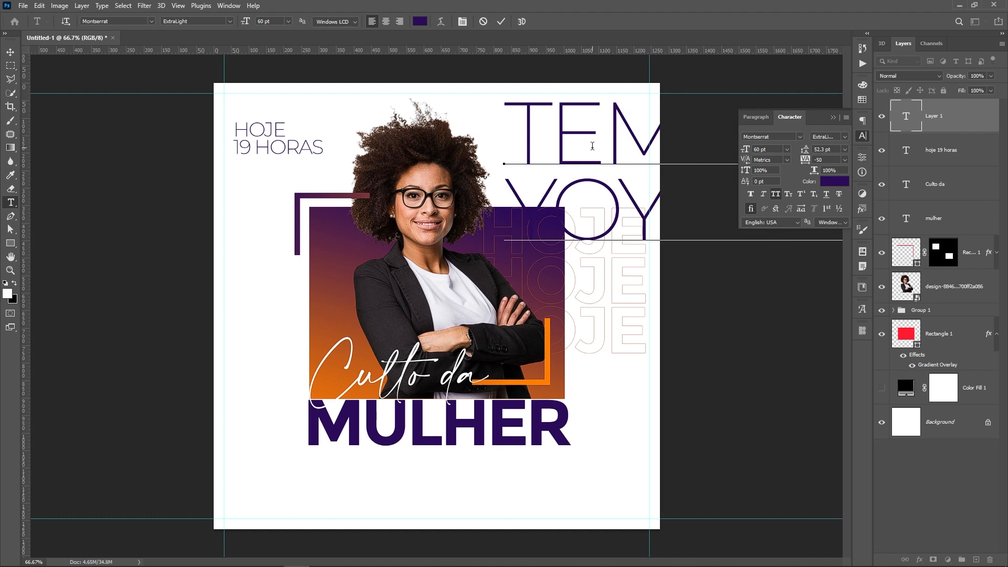
key(ctrl+Return)
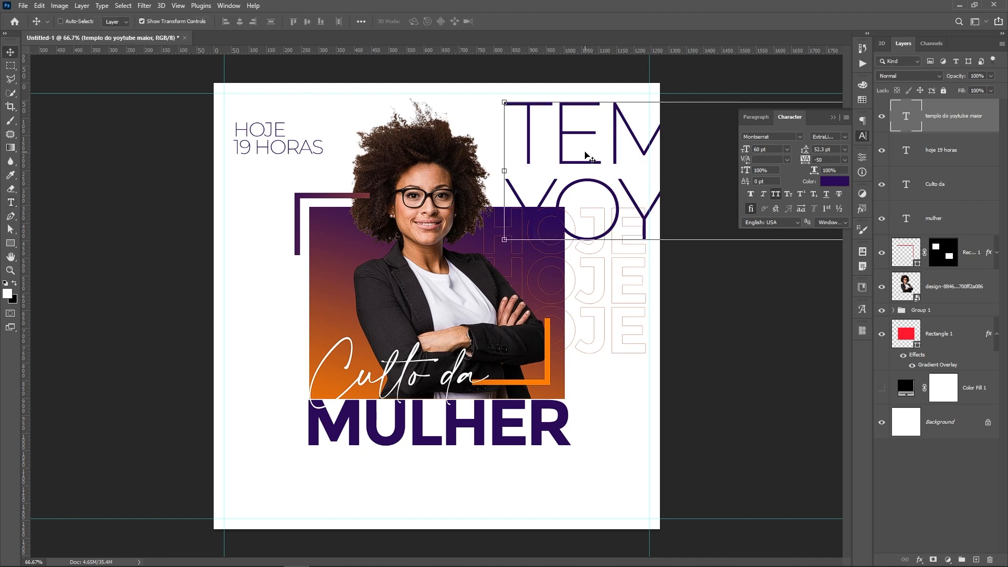
Shrink the "templo do yoytube maior" text to about 13.27 pt and place it just above the outlined "HOJE" column
drag(612, 127, 453, 127)
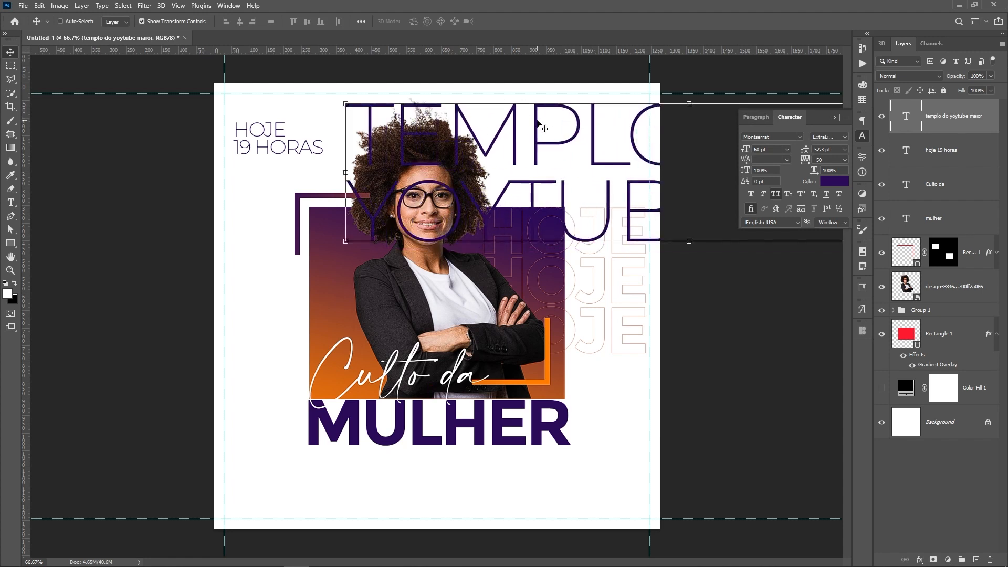
drag(342, 99, 516, 155)
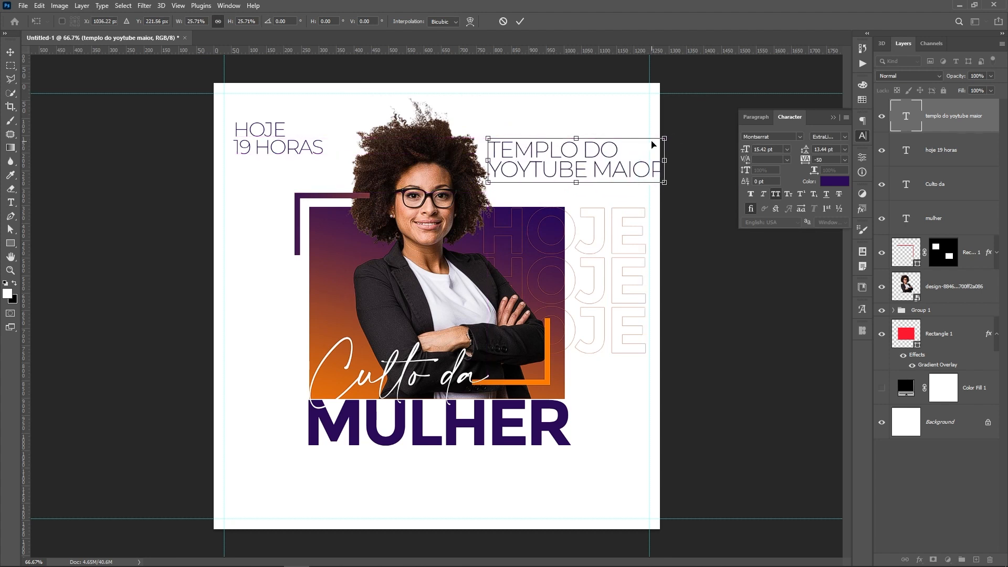
drag(665, 138, 583, 182)
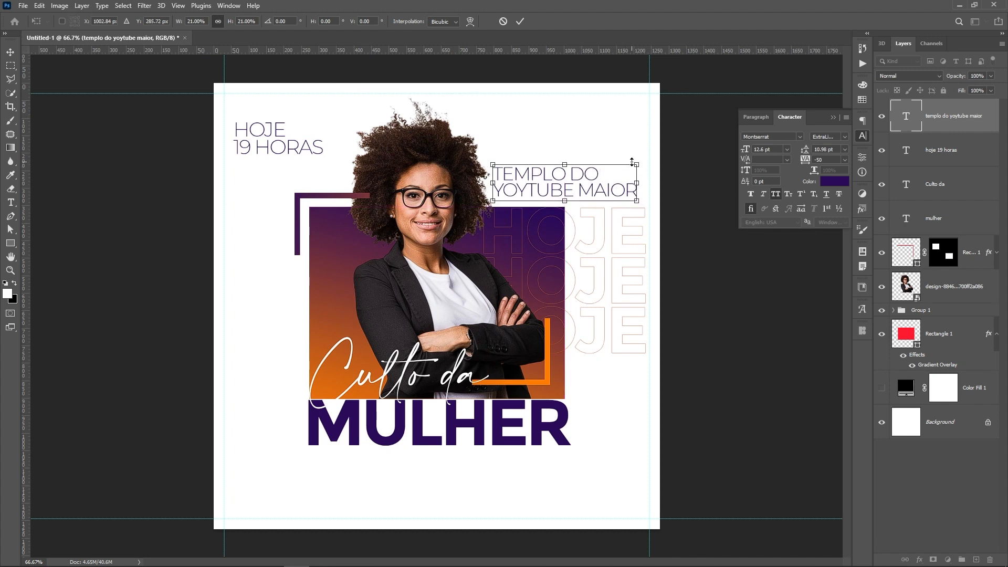
drag(637, 165, 645, 161)
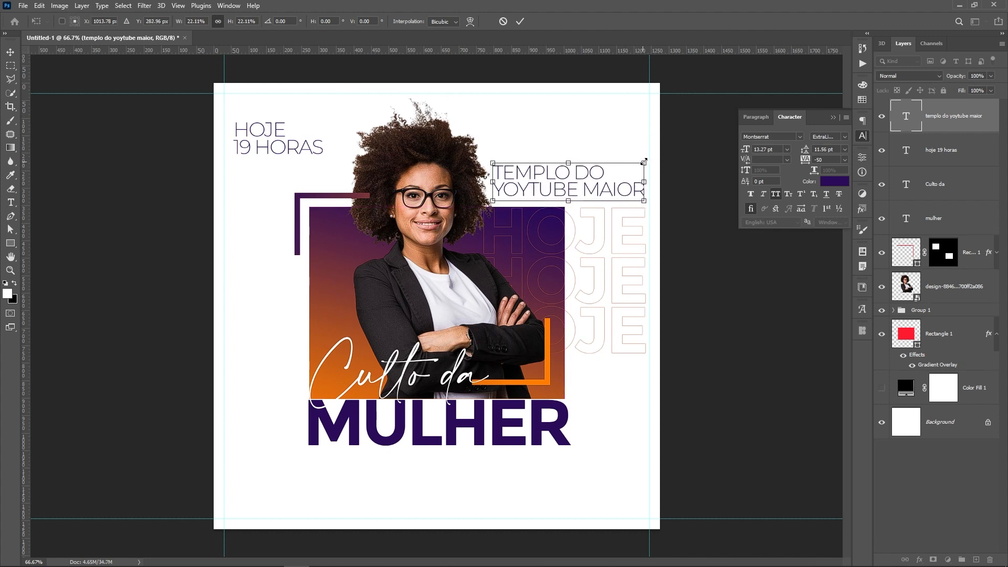
key(Return)
Correct "yoytube" to "youtube" in the venue text above the outlined "HOJE" column
key(t)
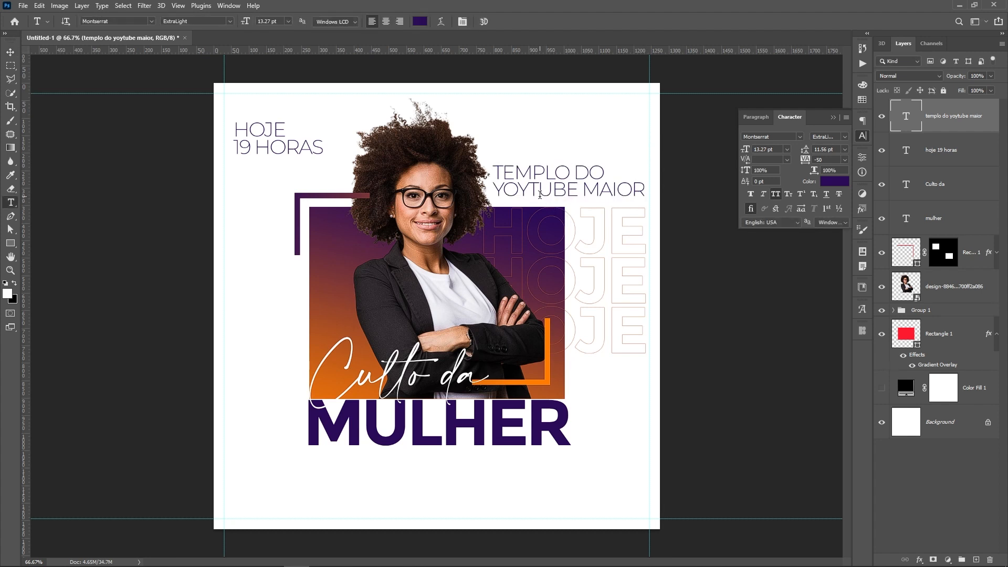
click(531, 189)
key(BackSpace)
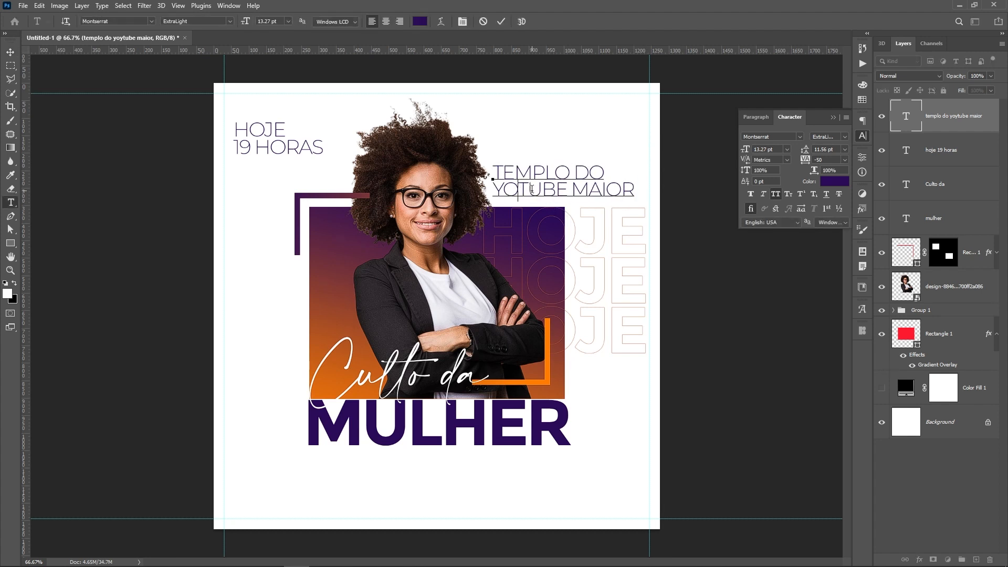
text(U)
key(ctrl+Return)
key(v)
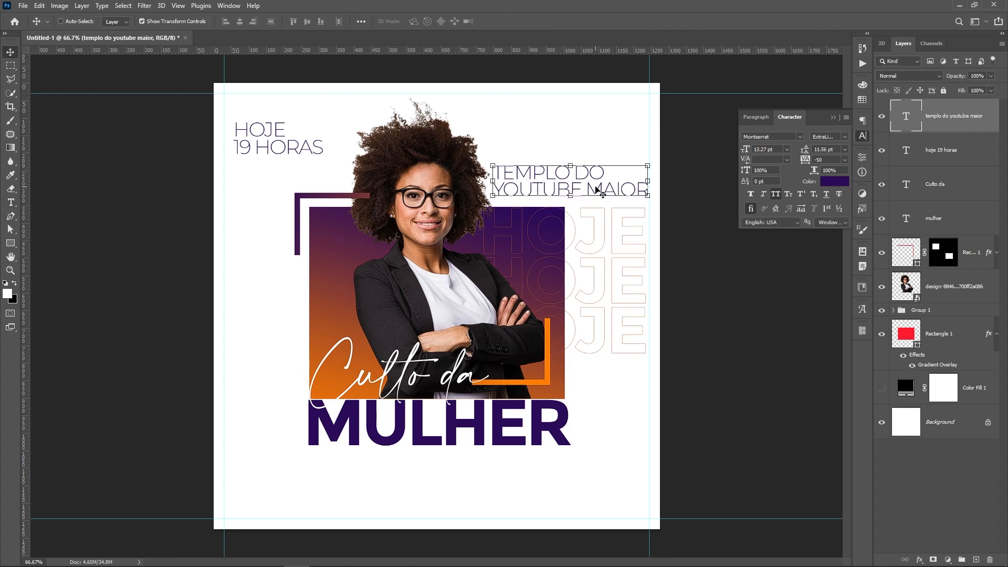
Change the "templo do youtube maior" text to Montserrat ExtraBold and shrink it to about 9.57 pt
click(845, 139)
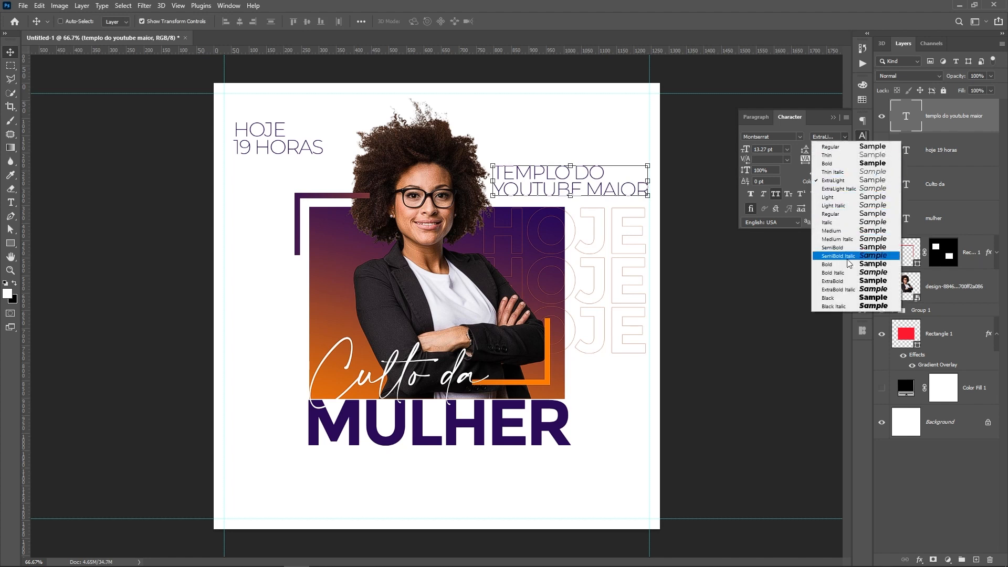
click(892, 281)
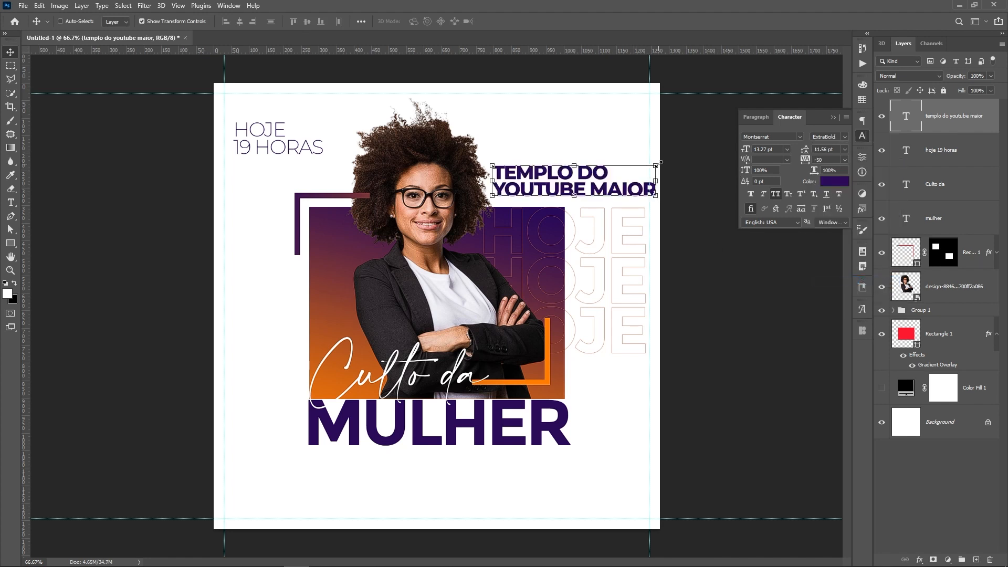
drag(657, 165, 599, 196)
key(Return)
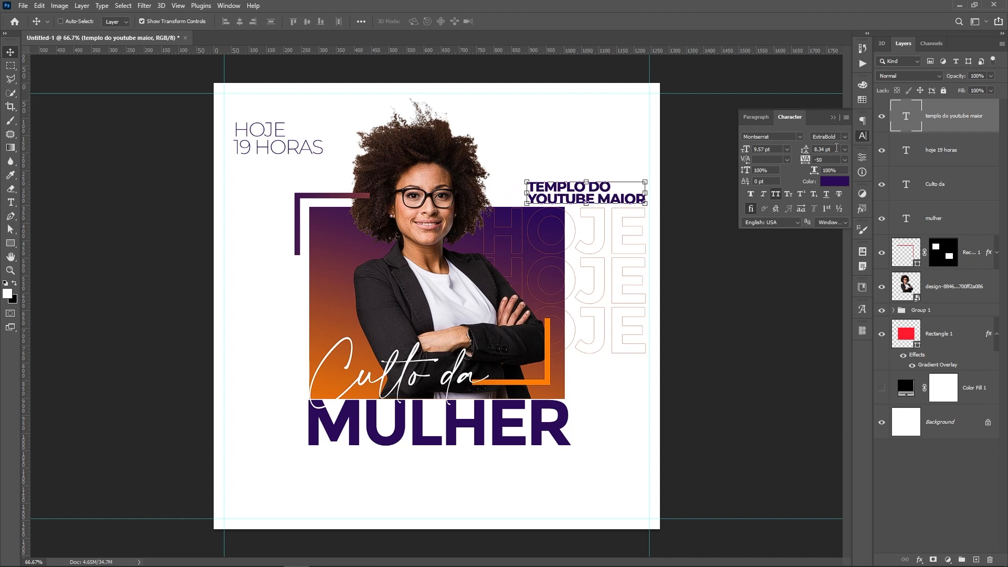
Set the leading of the "templo do youtube maior" text to 9 pt and nudge it slightly upward
click(822, 149)
text(9)
key(Return)
key(shift+Up)
key(shift+Up)
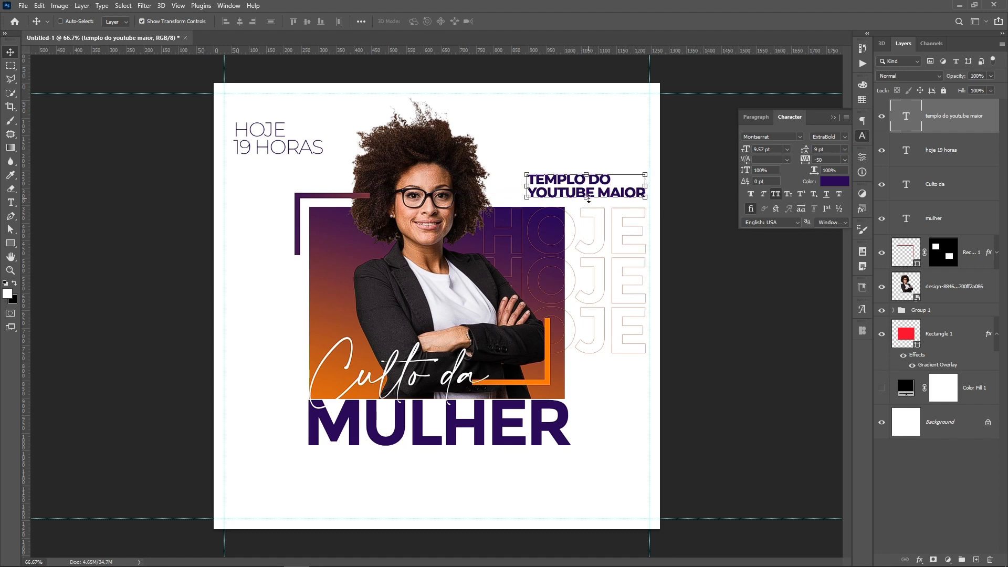
Duplicate the "templo do youtube maior" text, rotate the copy -90°, scale it to about 9.85 pt and place it along the gradient rectangle's left side
drag(597, 193, 267, 251)
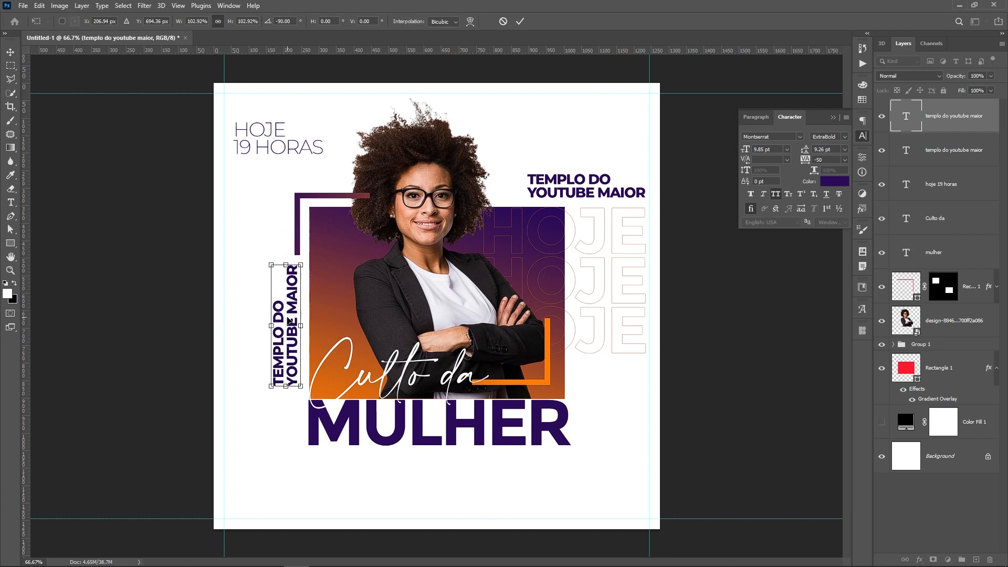
drag(289, 320, 292, 325)
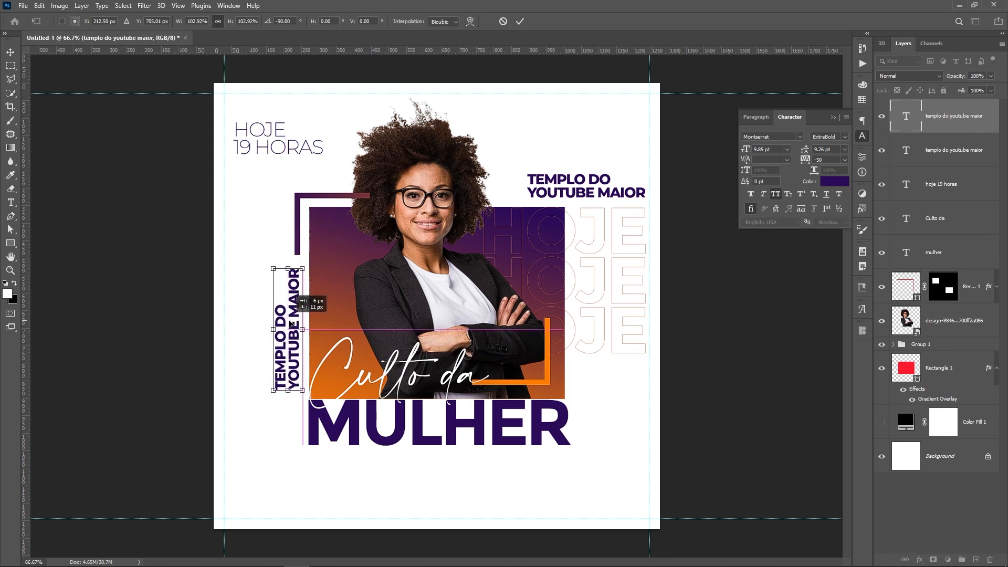
drag(291, 324, 291, 324)
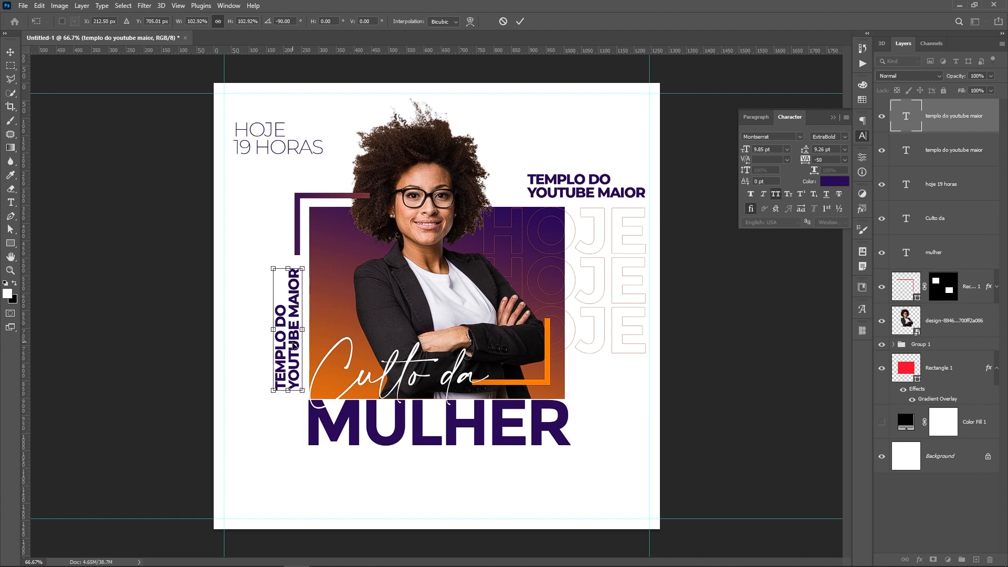
key(Return)
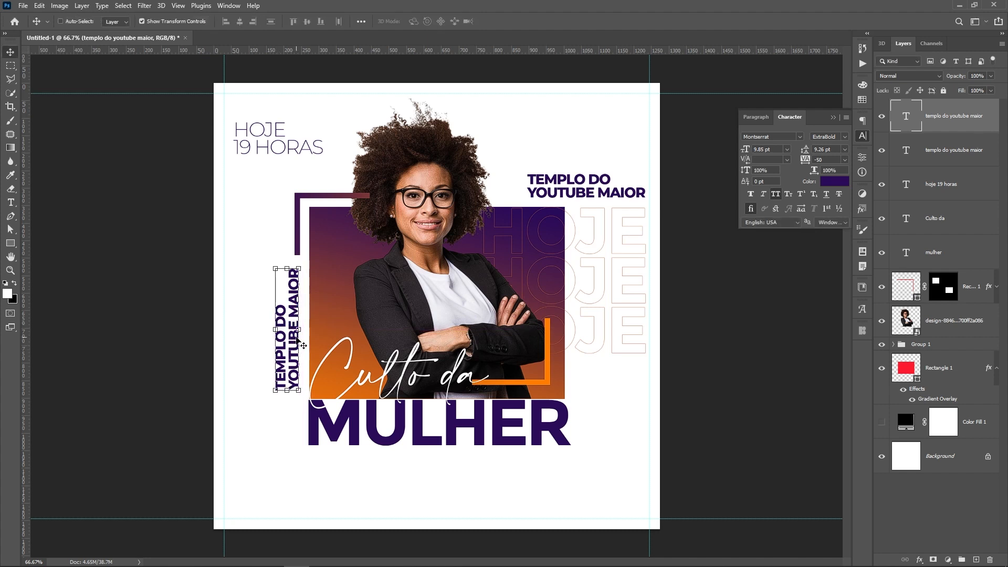
Replace the rotated text with "convidada" on the first line and "pastora" plus the guest's name on the second
double_click(293, 333)
key(ctrl+a)
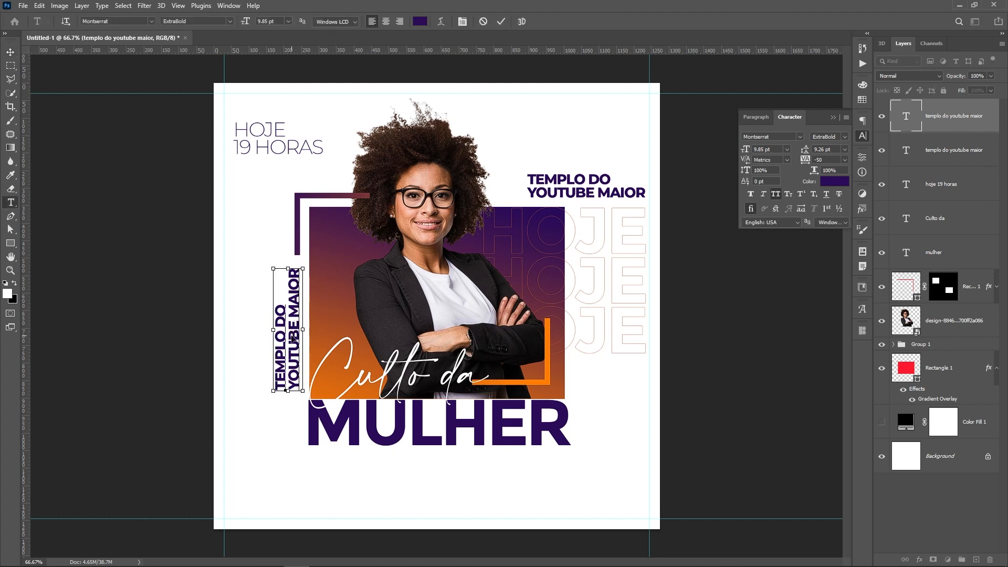
text(co)
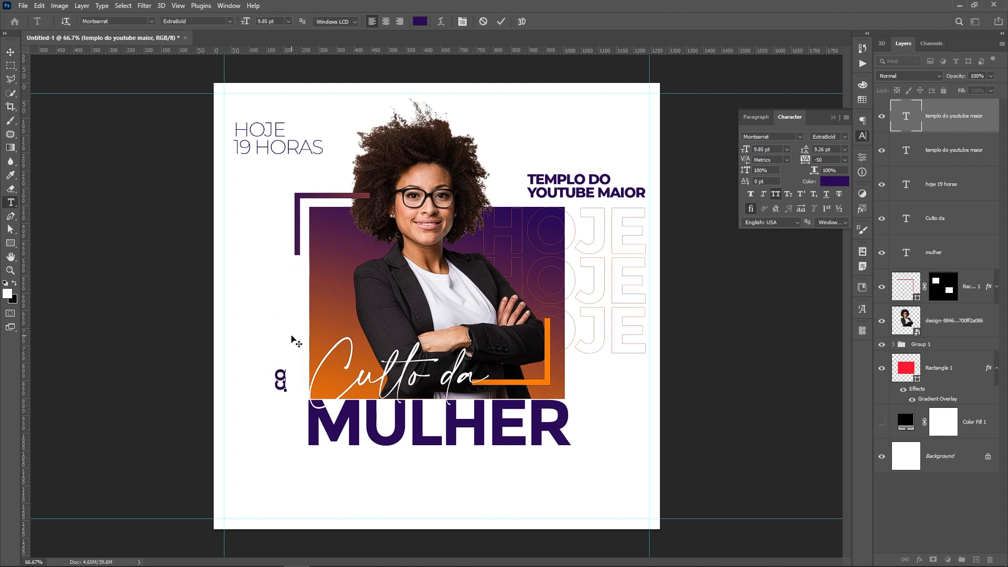
text(nvidad)
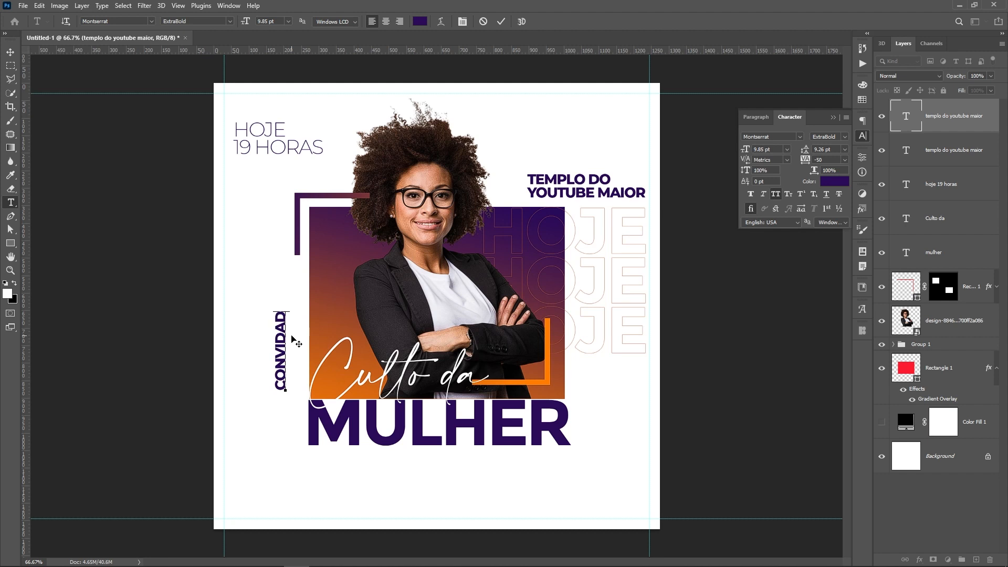
text(apastora)
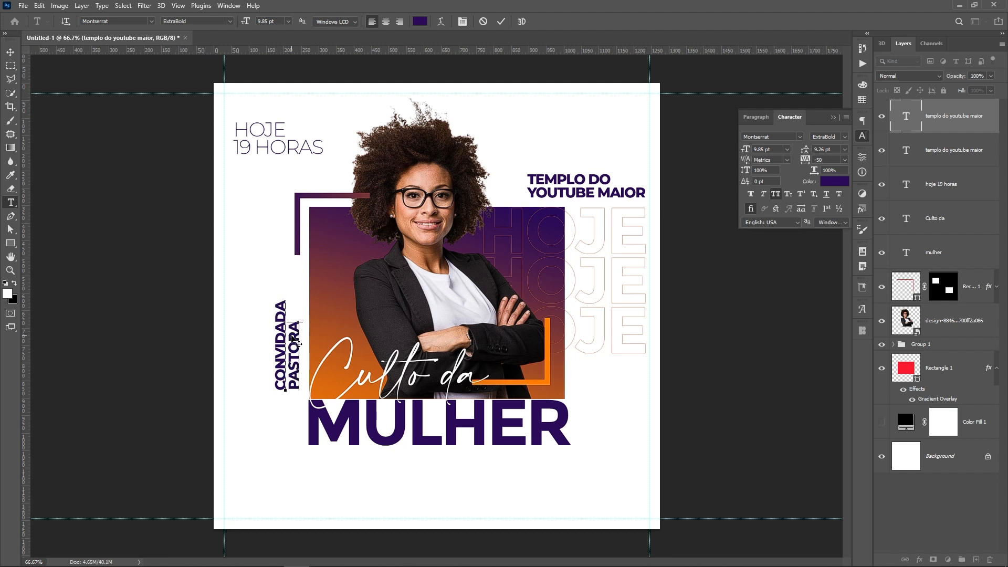
text(linda)
key(ctrl+Return)
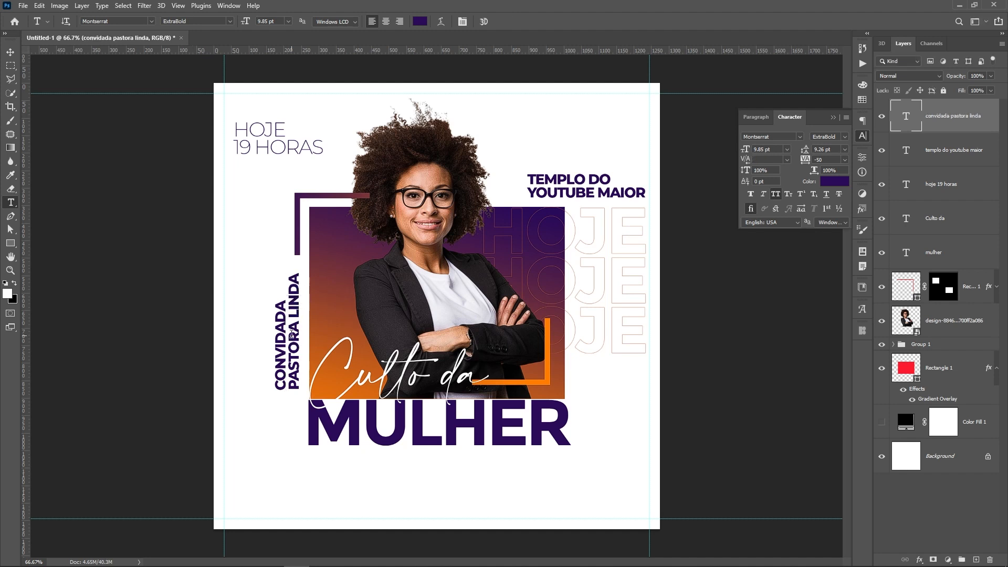
Enlarge the rotated "convidada" text to about 10.66 pt, reaching the gradient rectangle's bottom edge, and deselect its layer
key(v)
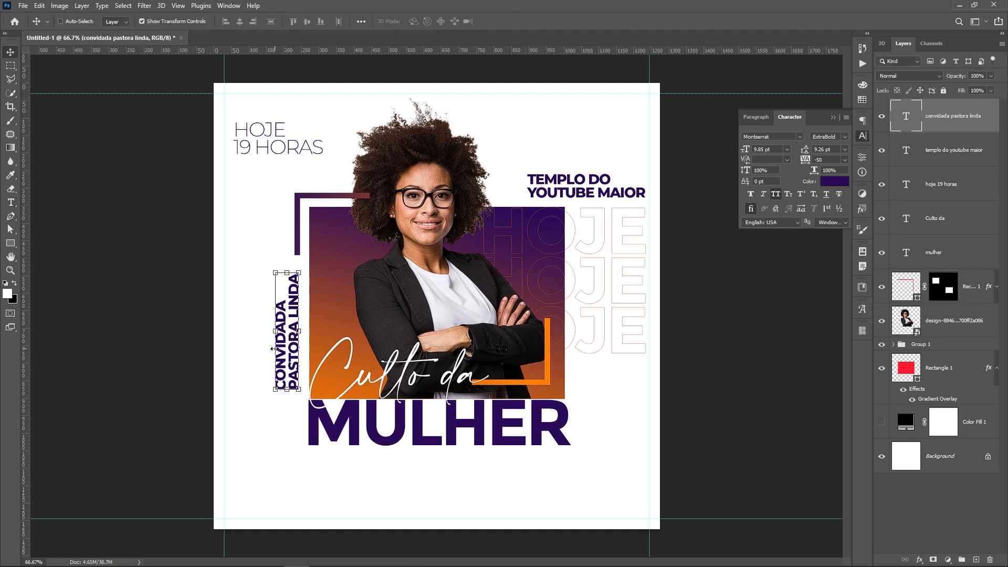
drag(275, 389, 273, 399)
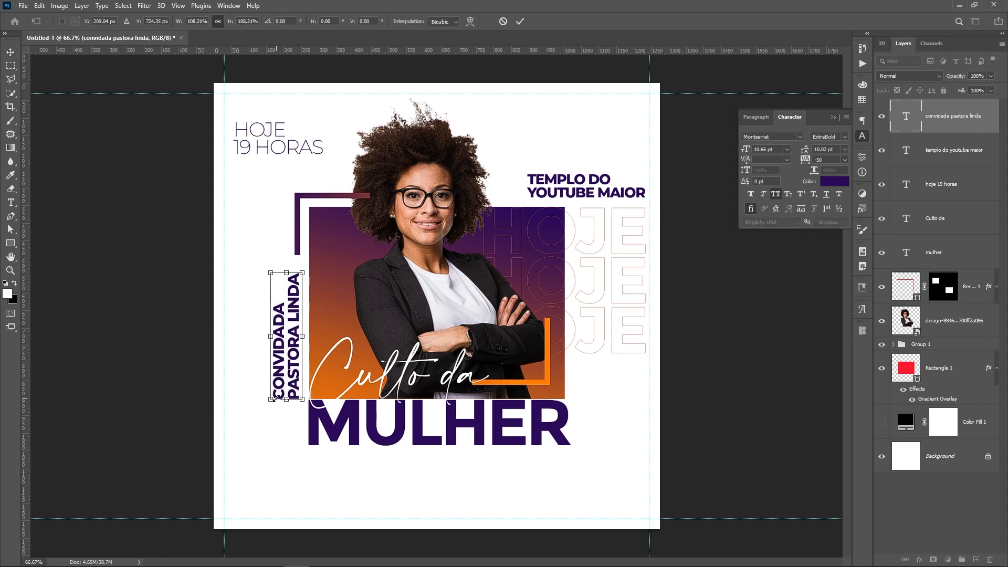
key(Return)
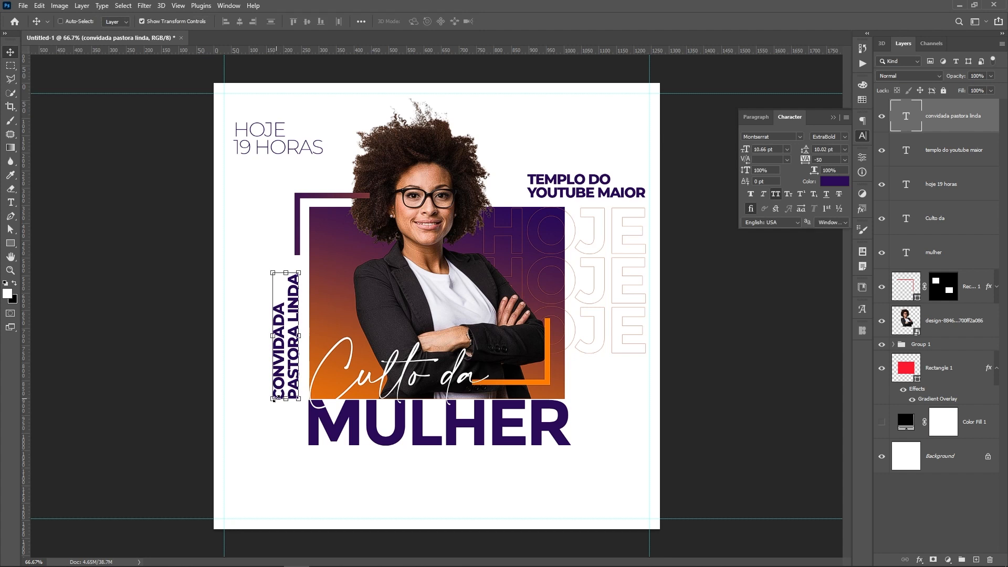
click(968, 504)
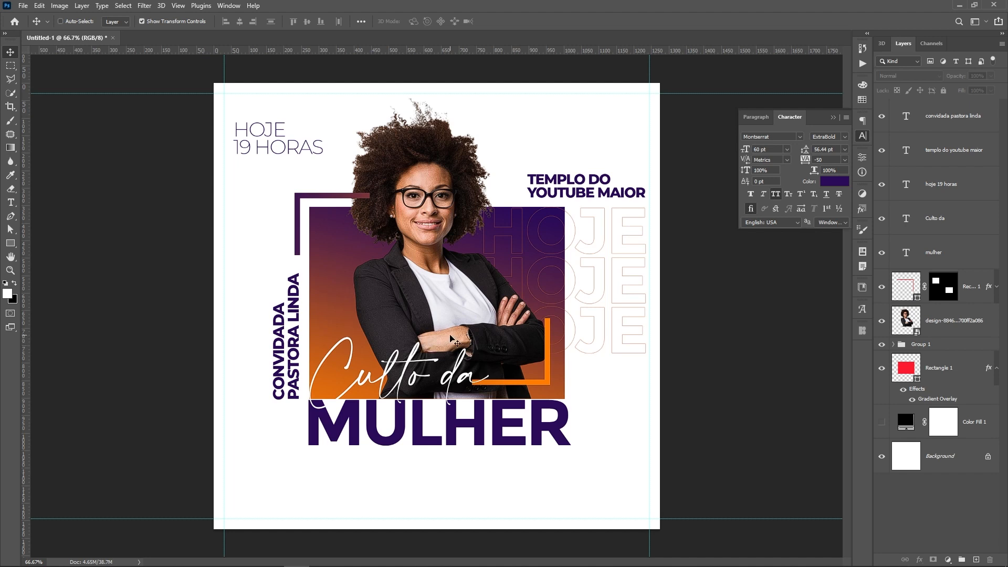
Add a new placeholder text below "MULHER" and set its font size to 11 pt
key(t)
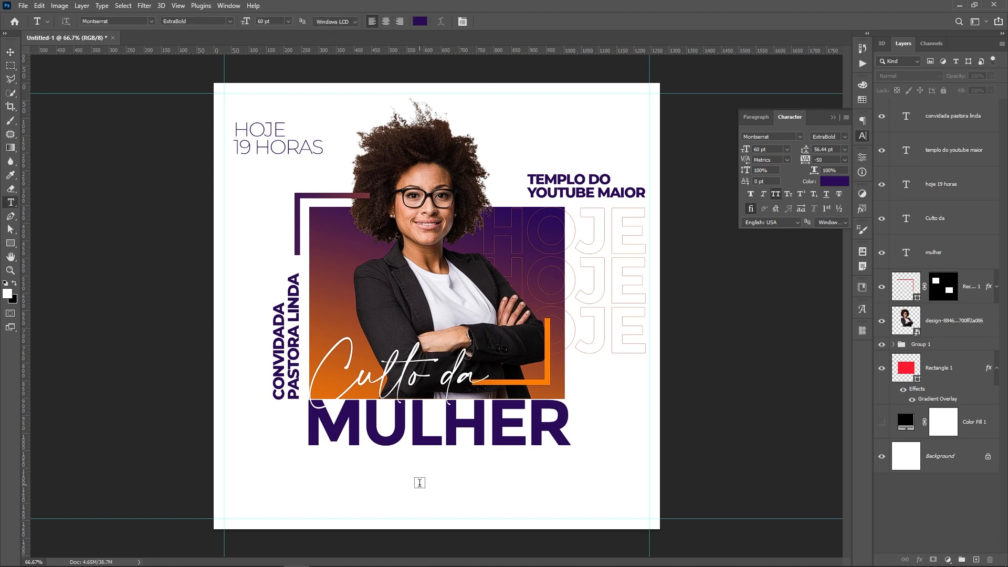
click(416, 481)
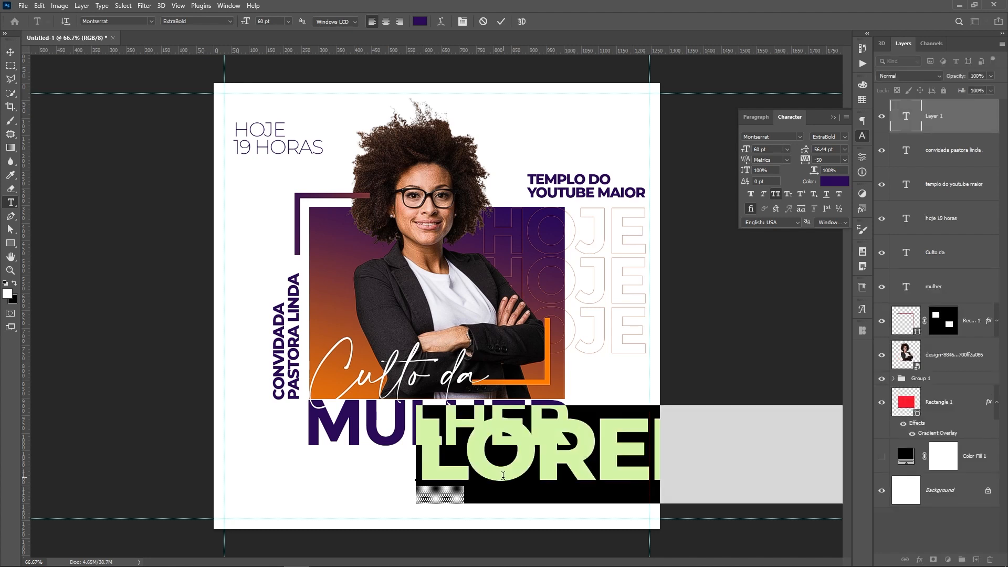
key(ctrl+Return)
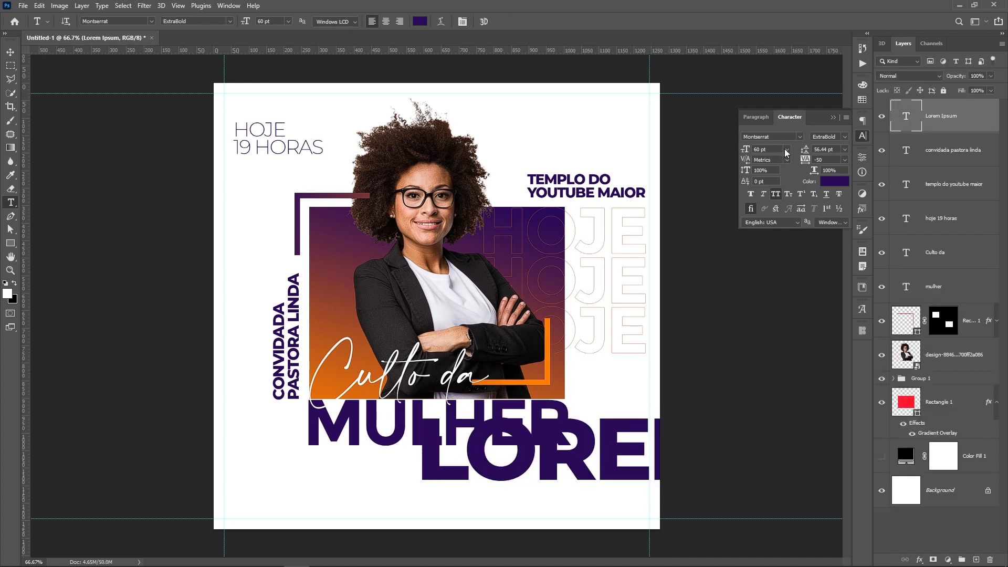
click(786, 153)
click(775, 205)
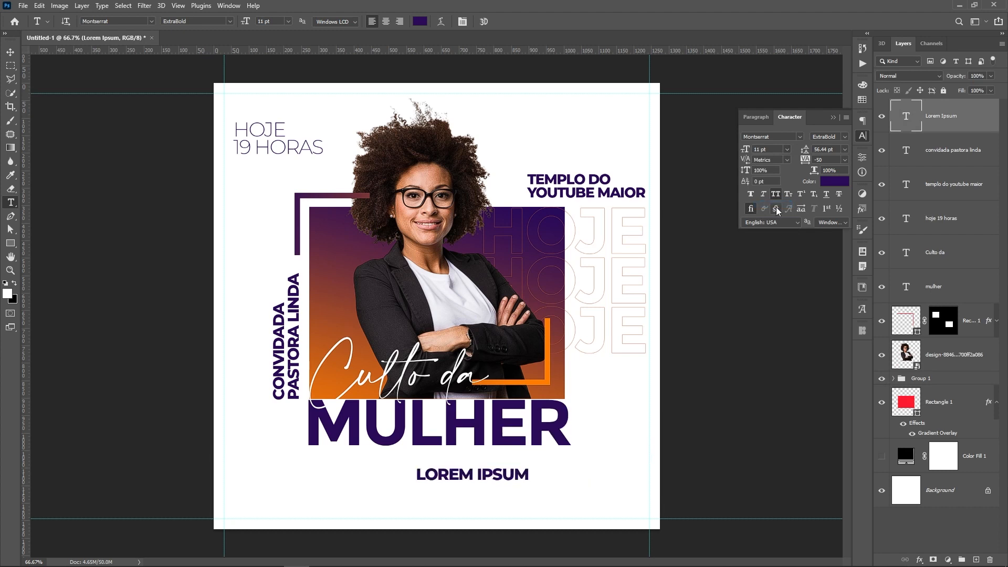
Replace the placeholder below "MULHER" with three lines: the venue's avenue, its street and "informaç"
click(476, 480)
key(ctrl+a)
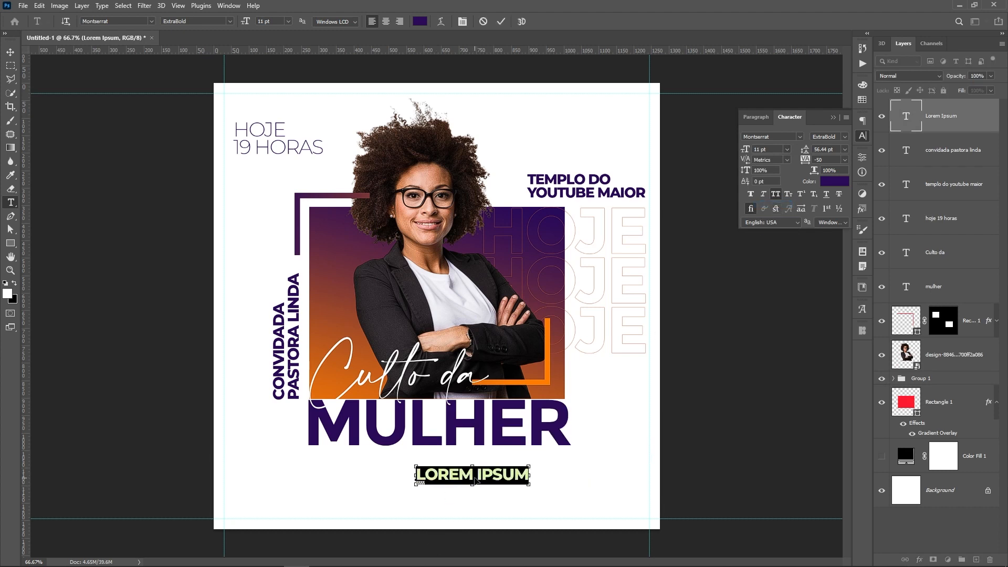
text(AV)
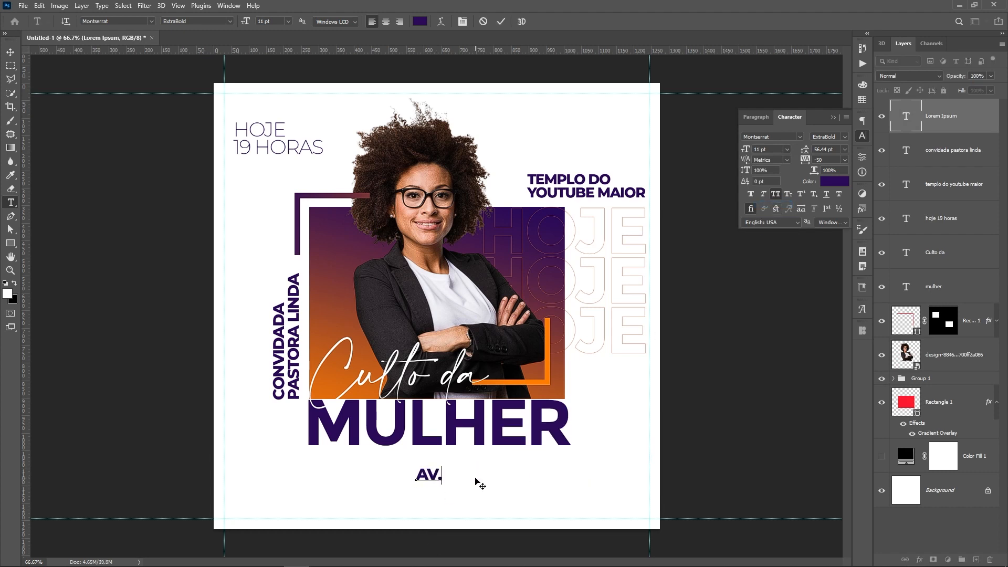
text(. DO YOUTUBE)
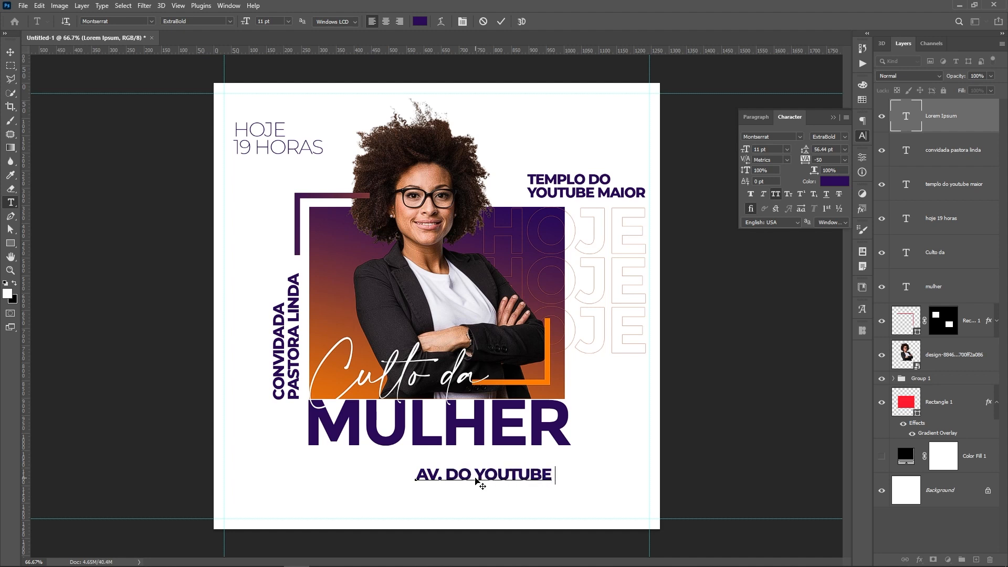
text( - MOÇAMB)
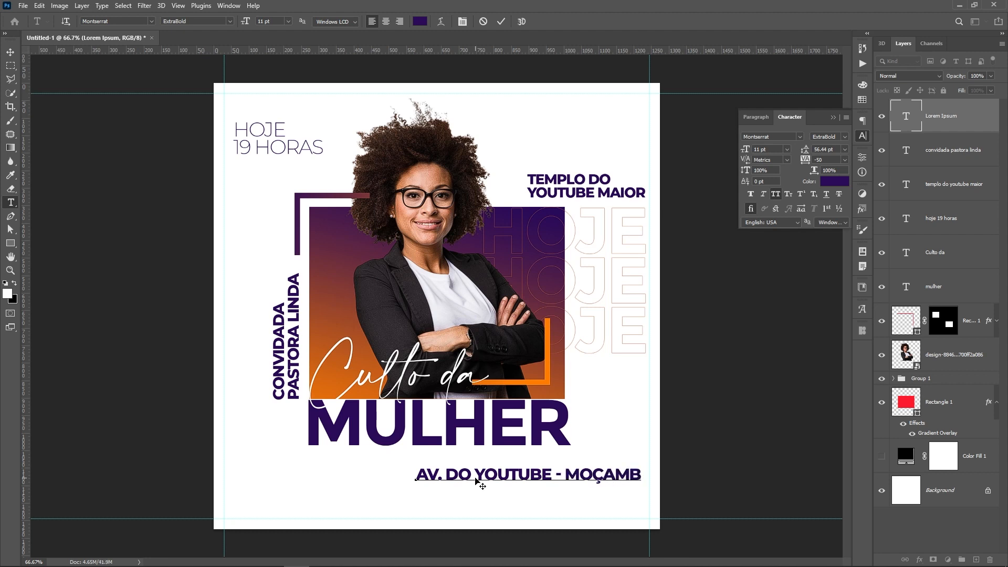
text(IQ)
key(ctrl+Return)
key(v)
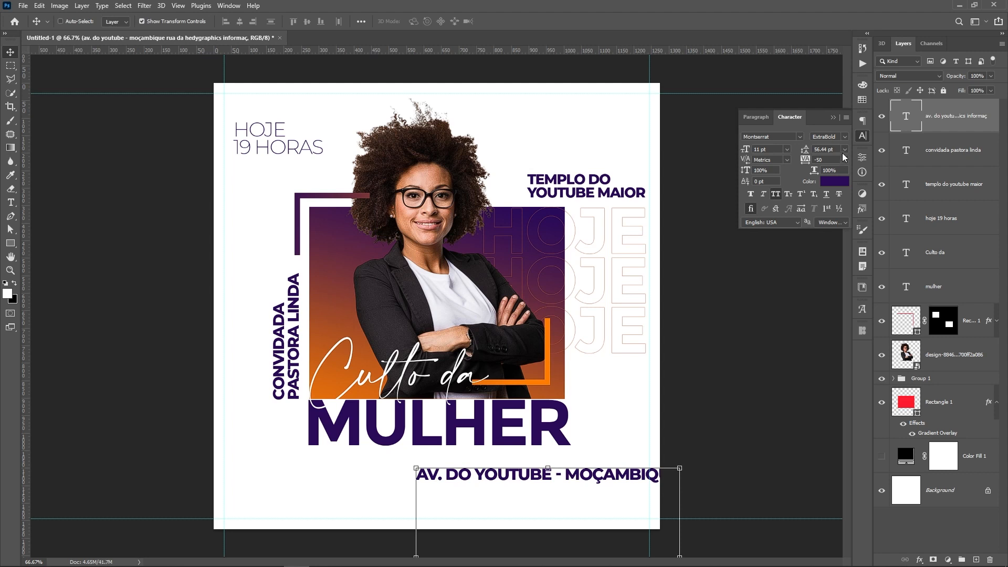
Set the leading of the three-line address text below "MULHER" to 12 pt
click(845, 149)
click(836, 223)
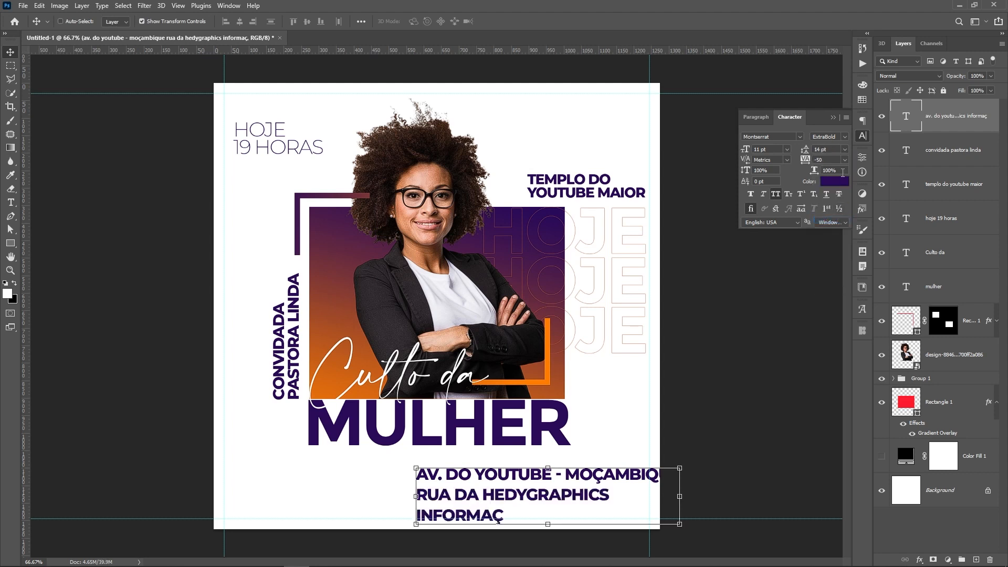
click(834, 150)
key(Down)
key(Down)
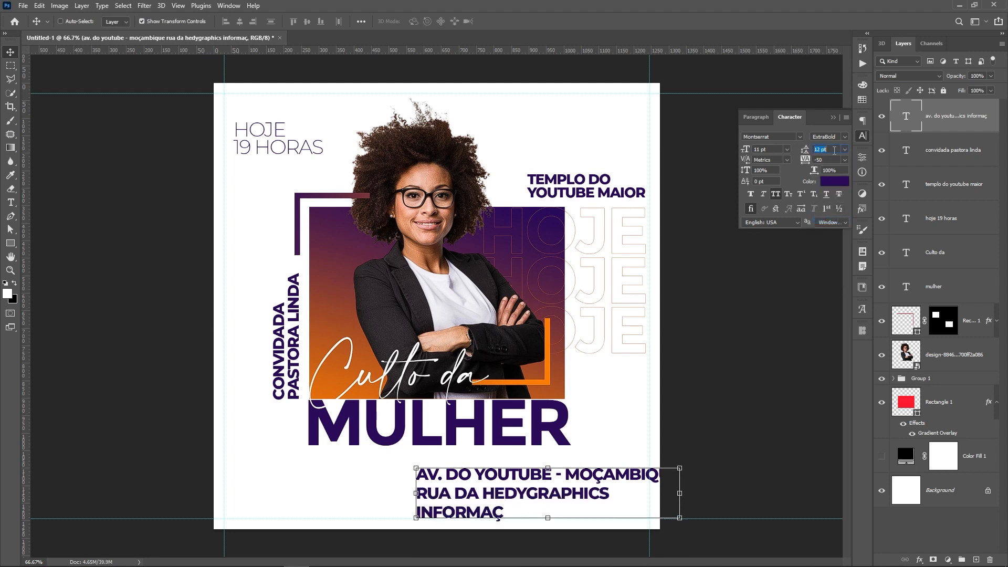
Complete the address text's third line so it reads "INFORMAÇÕE:" followed by the contact phone number
key(Return)
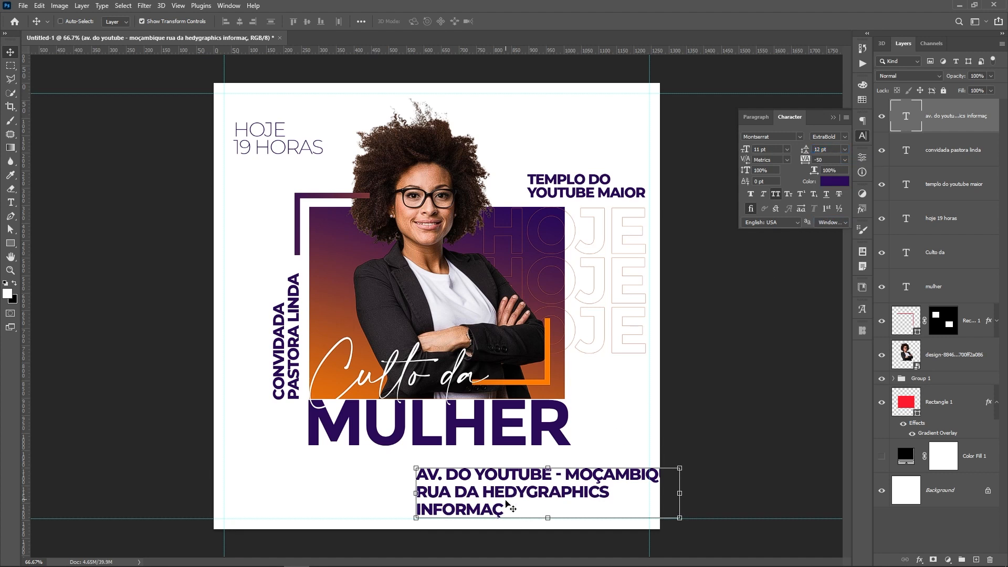
key(t)
click(499, 509)
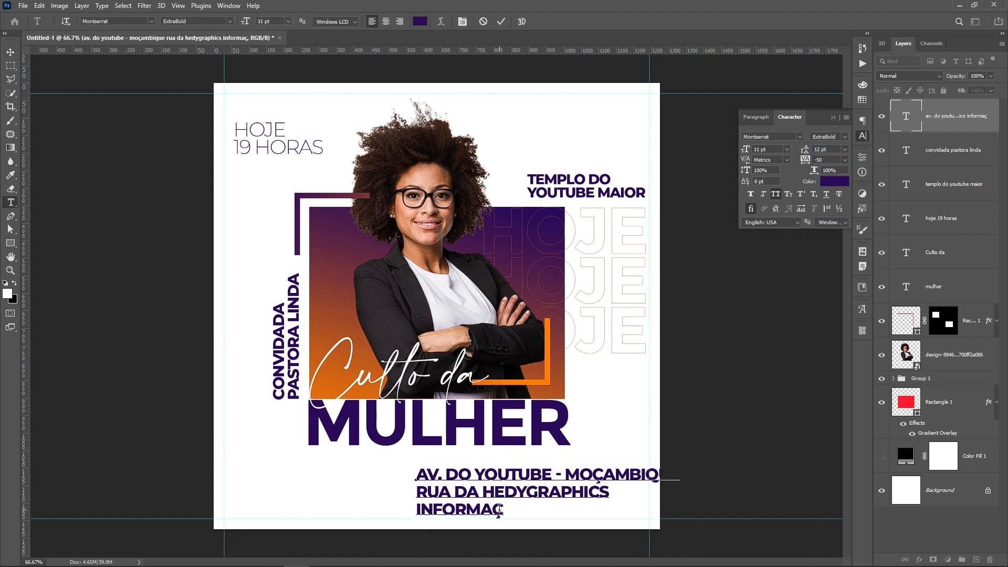
text(õ)
text(e)
text( :)
text( +)
text(258)
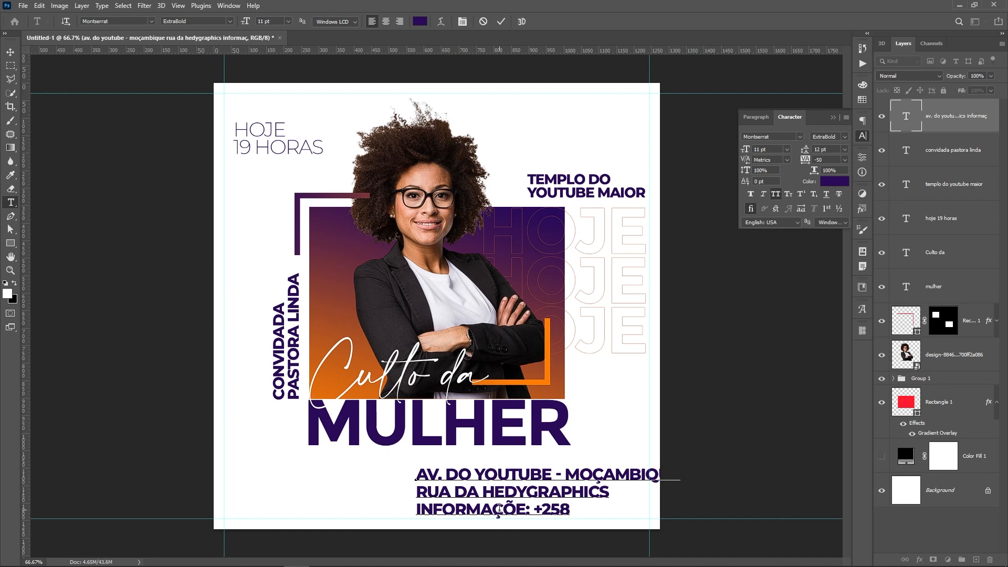
text( 84468)
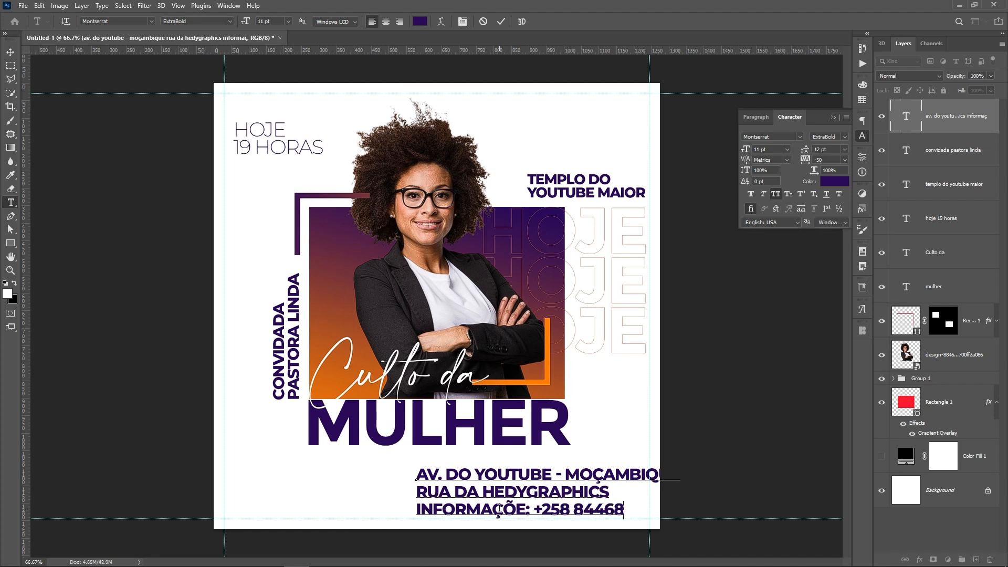
key(BackSpace)
key(BackSpace)
key(BackSpace)
text(111 1111)
key(ctrl+Return)
key(v)
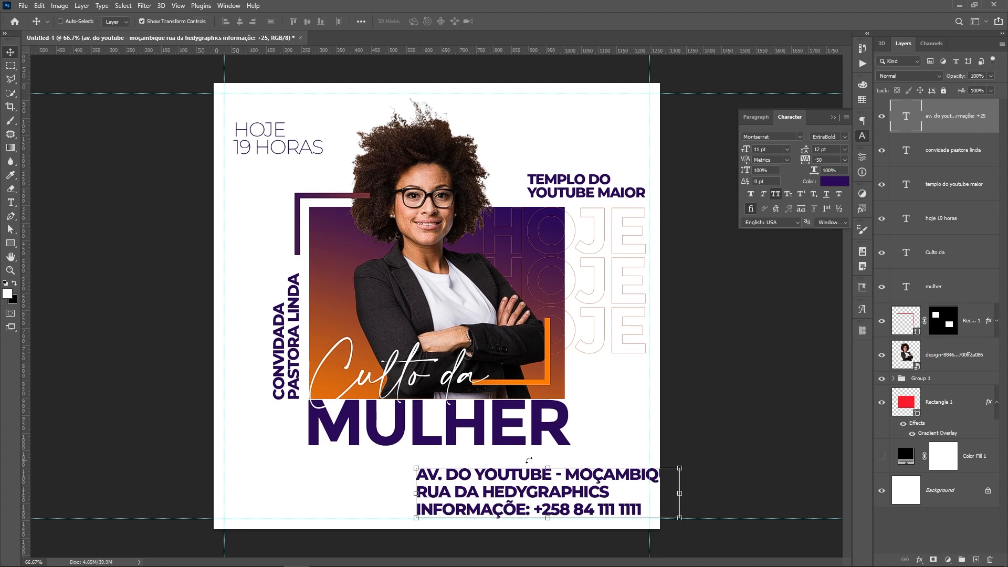
Scale the address text down to 7.8 pt beneath "MULHER" and restyle it with 200 tracking and the Regular weight
drag(680, 468, 461, 494)
key(Return)
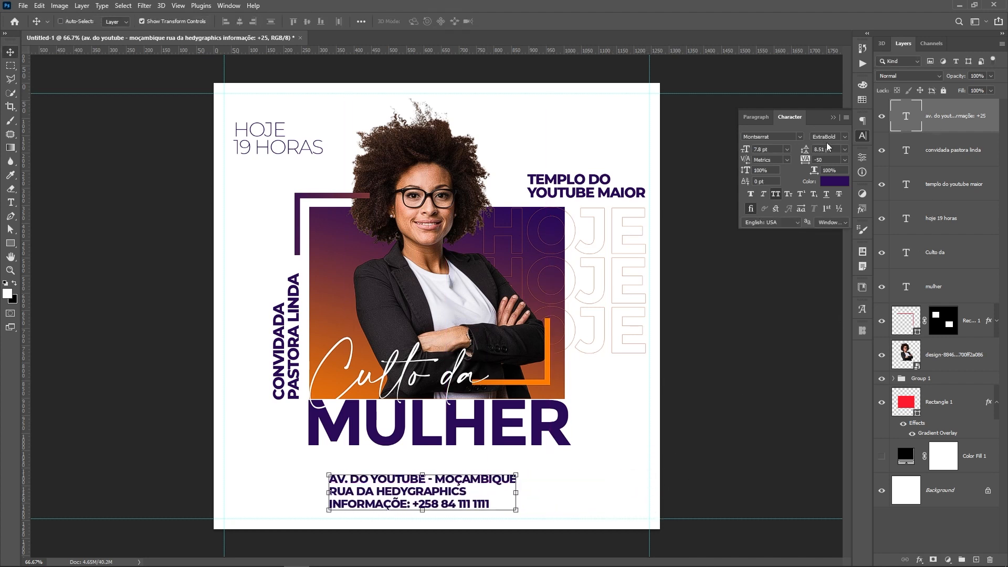
click(845, 160)
click(836, 285)
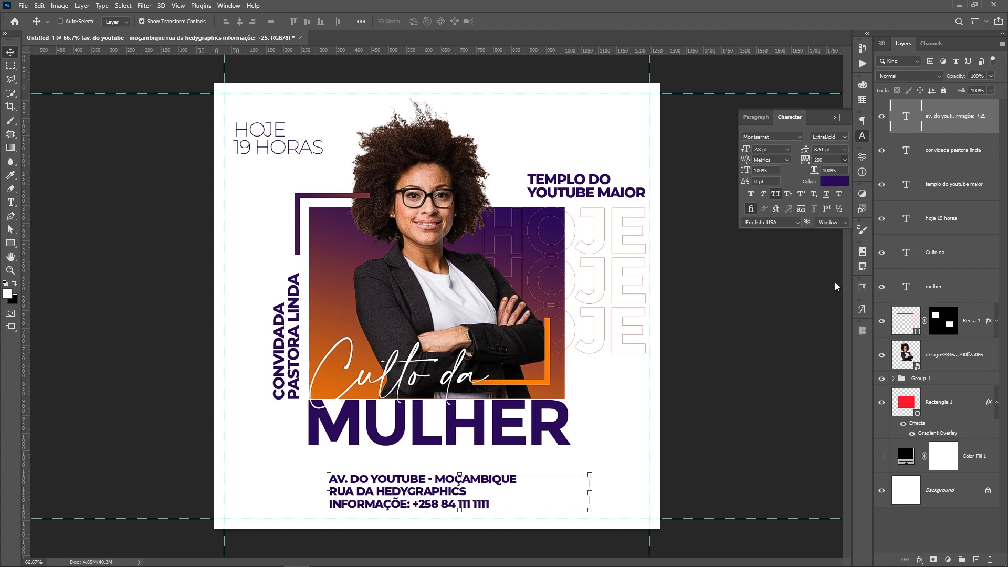
click(847, 138)
click(843, 215)
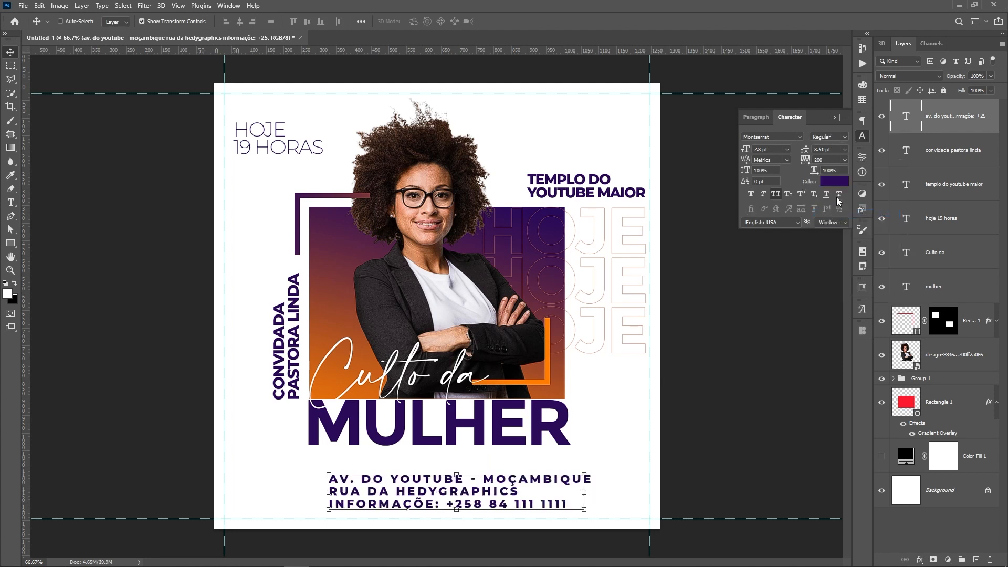
Center the lines of the address text, then scale it to about 70% and position it in the space below "MULHER"
click(756, 117)
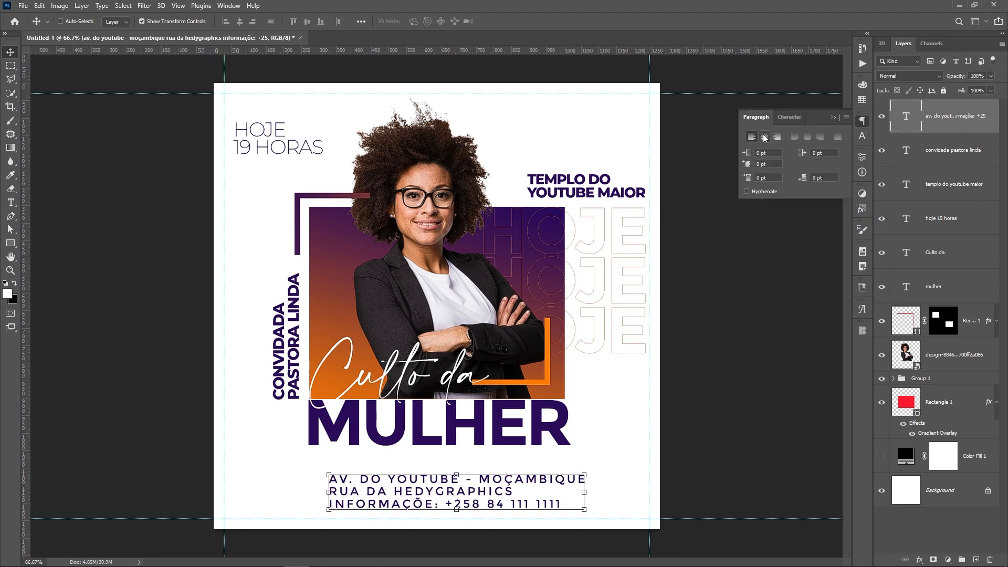
click(765, 136)
drag(361, 502, 465, 508)
key(ctrl+t)
drag(564, 479, 481, 492)
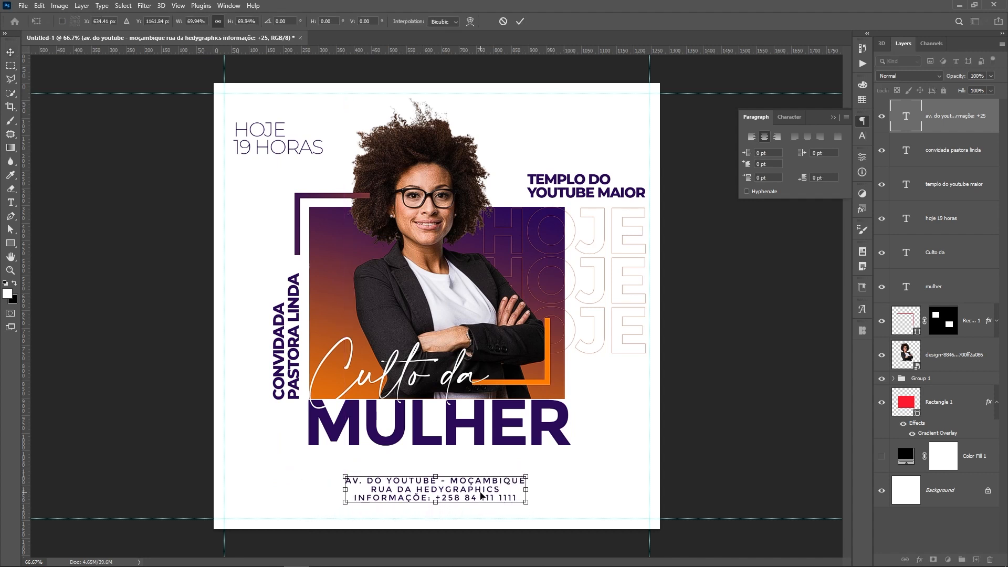
key(Return)
drag(472, 497, 466, 497)
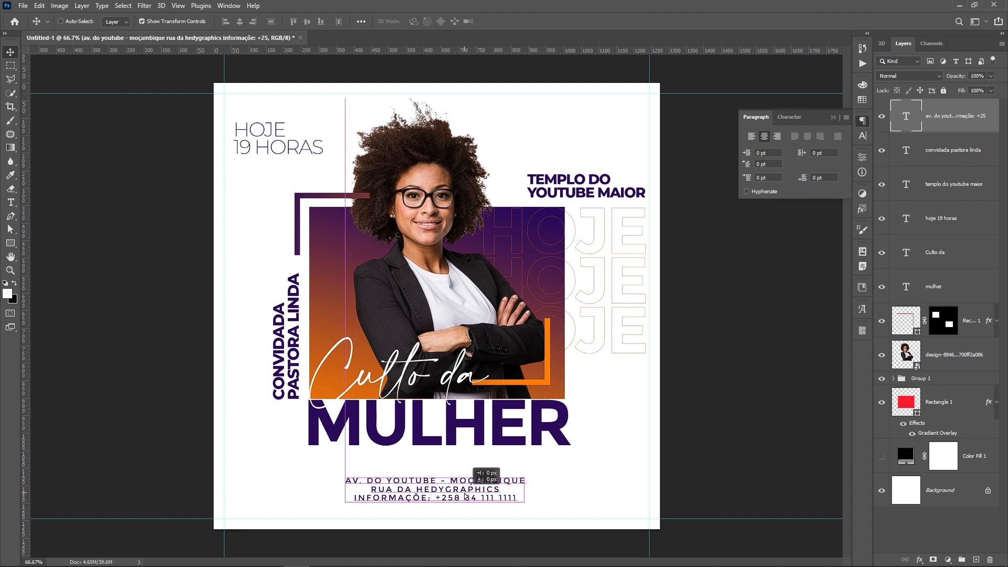
drag(464, 496, 464, 497)
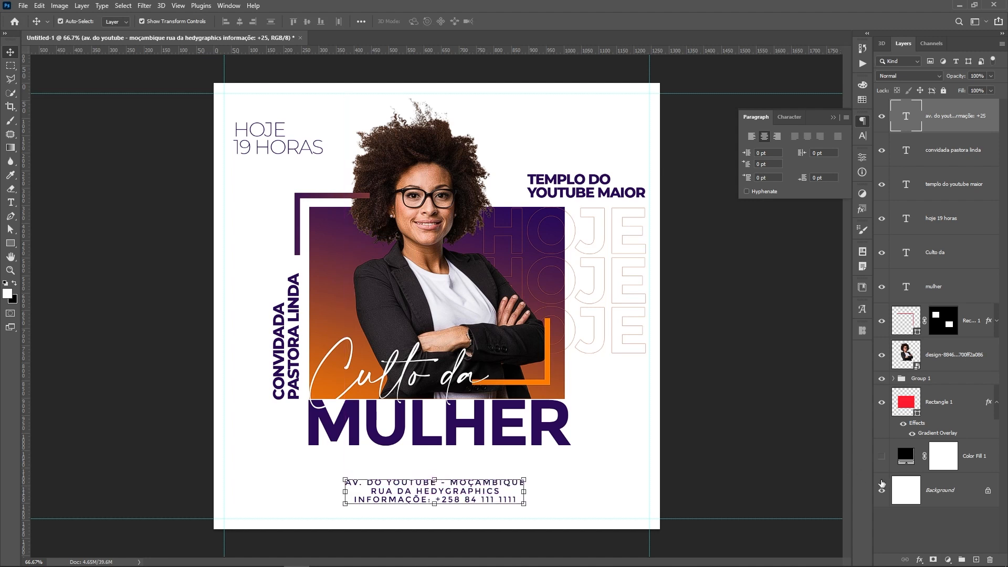
Align the address text to the horizontal center of the Background layer and deselect both layers
ctrl+click(955, 501)
click(246, 22)
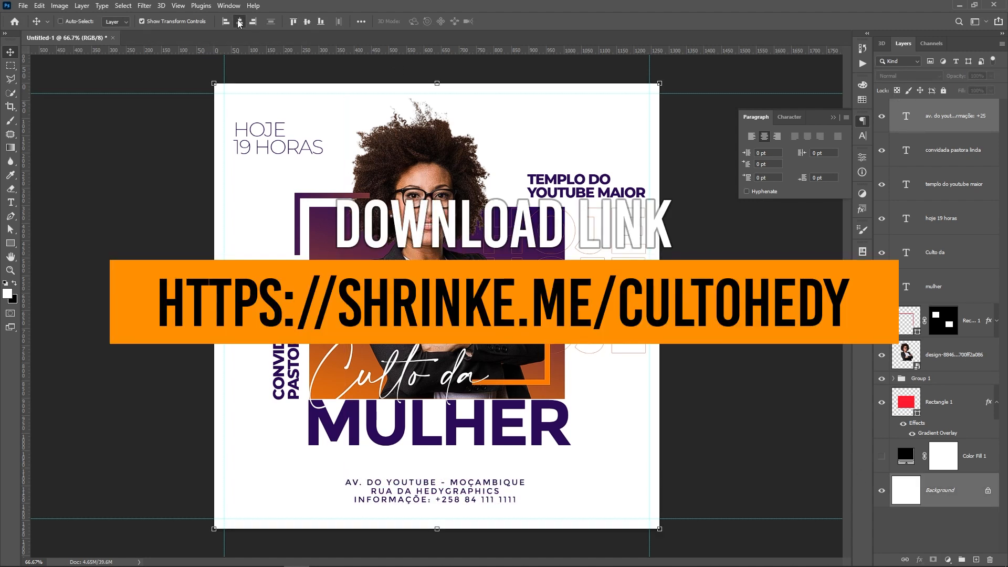
click(946, 526)
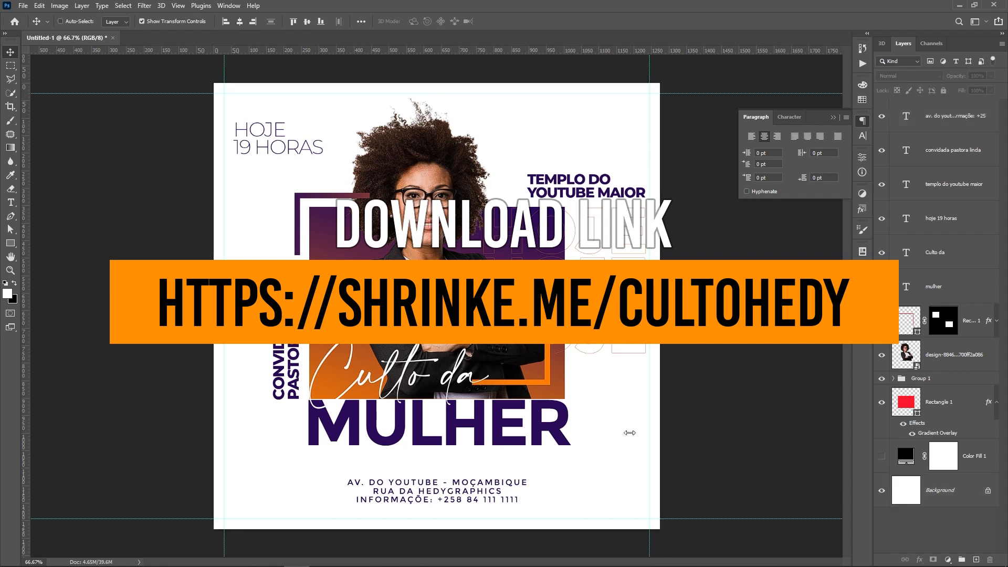
Draw a white 780 × 40 px rectangle above "HOJE 19 HORAS", extending past the canvas's left edge
click(11, 243)
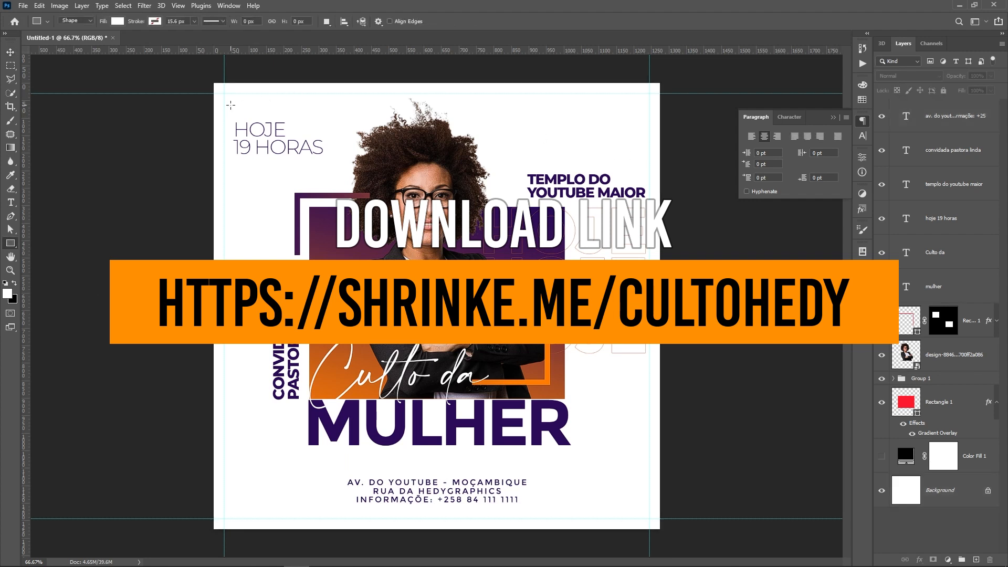
drag(254, 106, 391, 112)
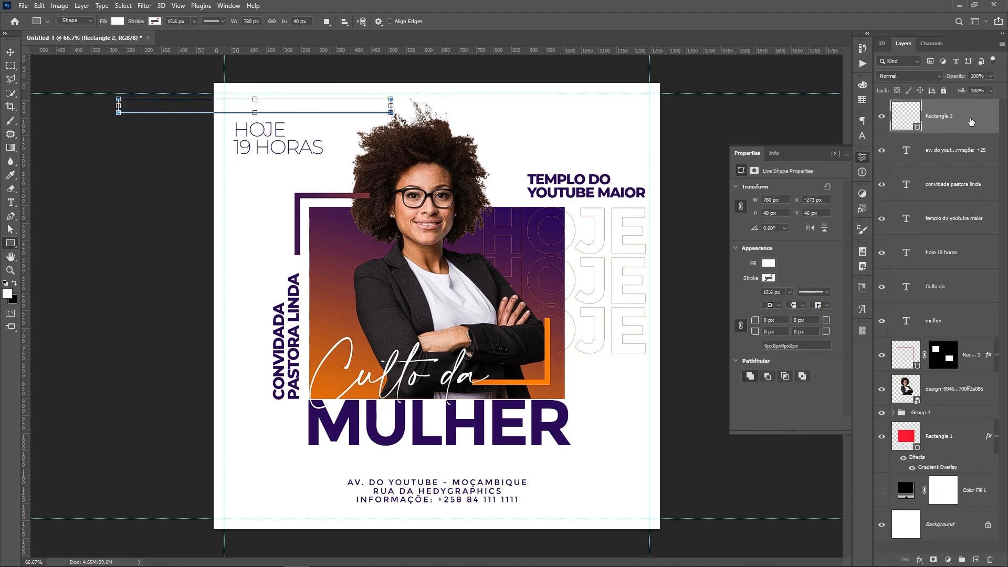
right_click(971, 121)
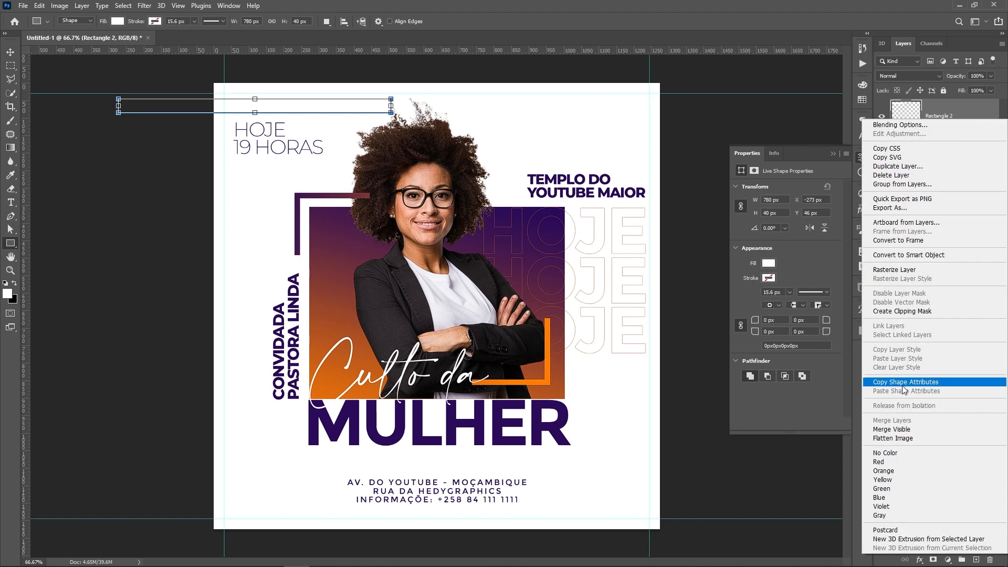
click(968, 112)
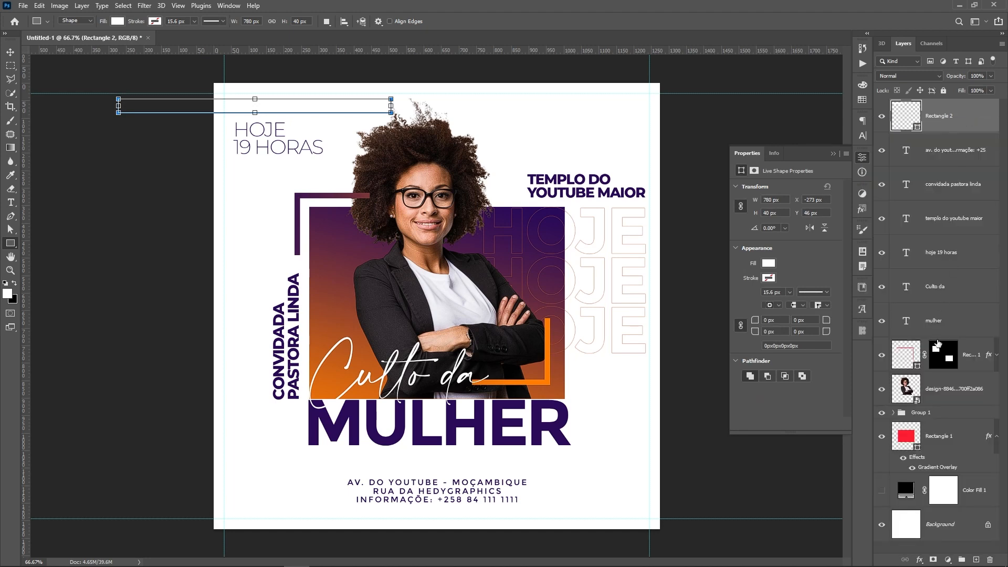
Copy the frame rectangle's layer style and try removing its stroke
right_click(971, 353)
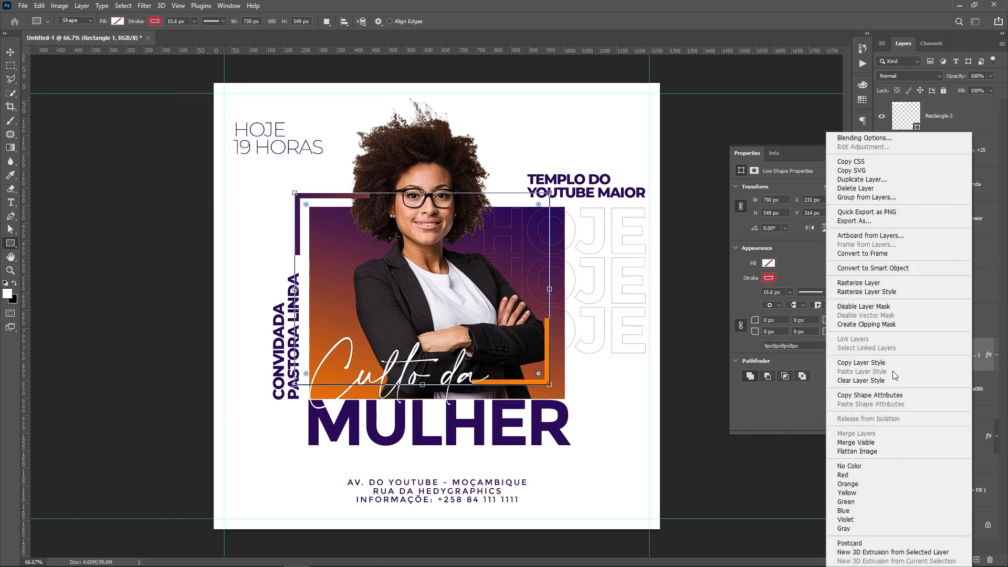
click(894, 365)
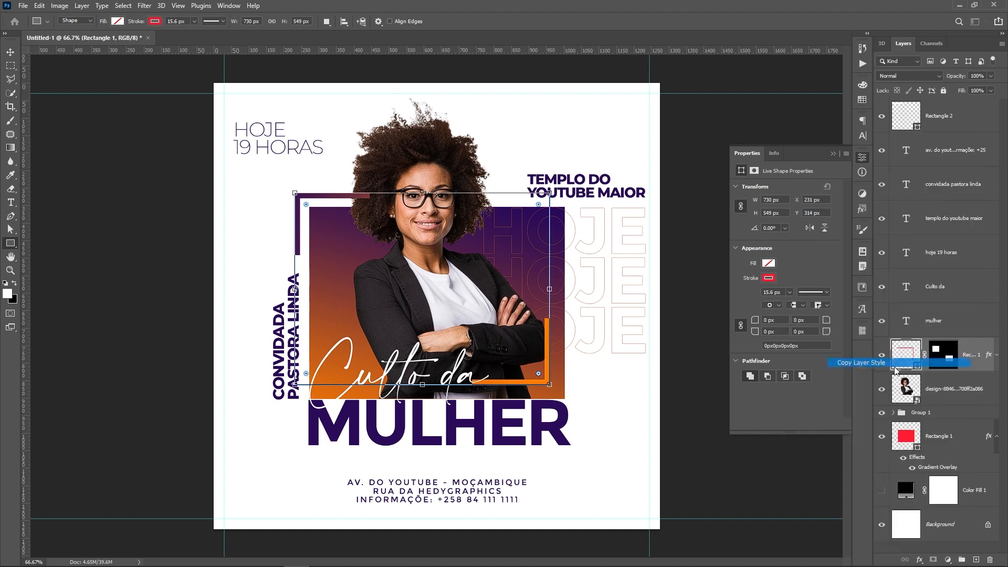
click(766, 275)
click(747, 284)
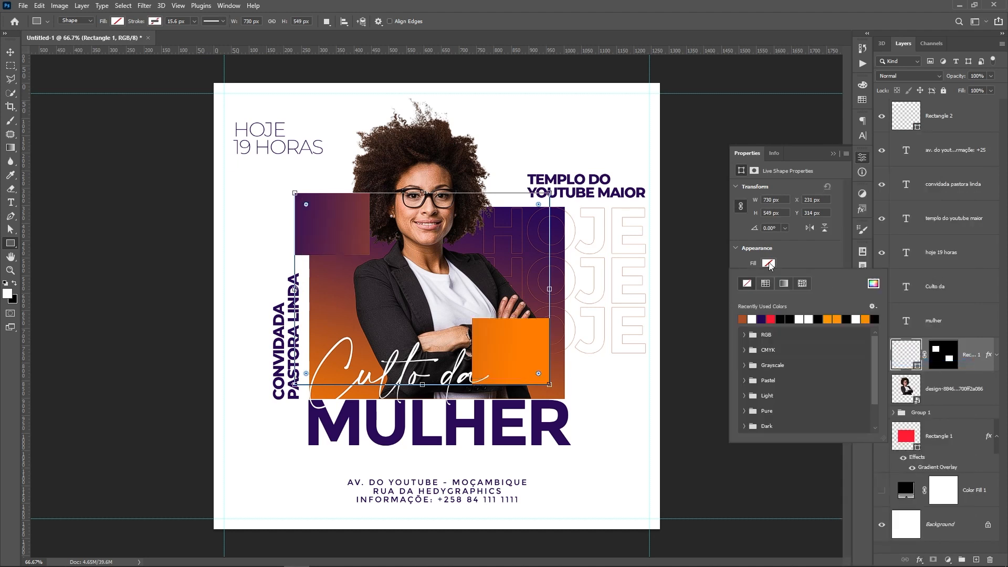
click(940, 119)
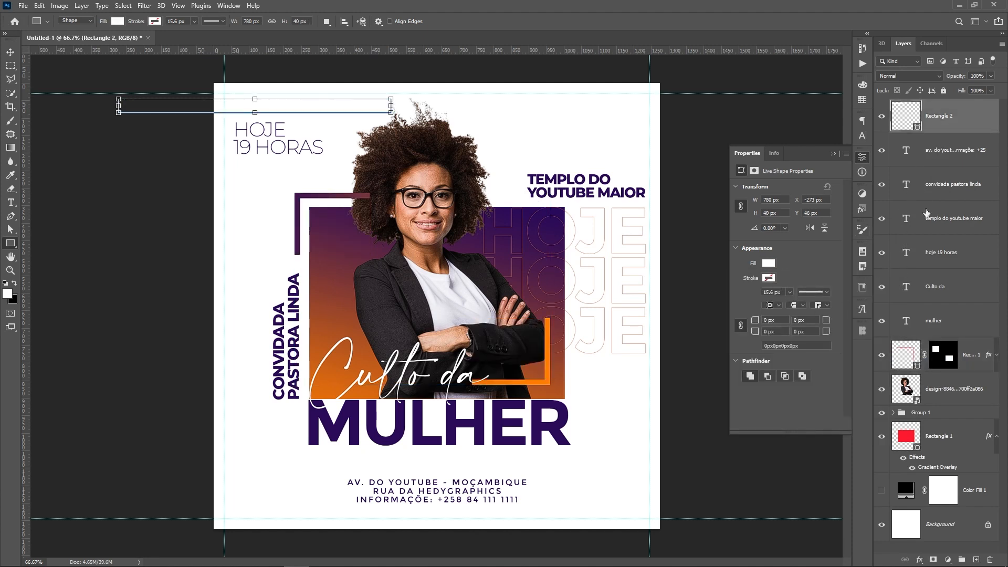
Copy the frame rectangle's layer style and paste it onto the 780 × 40 px bar above "HOJE"
click(969, 351)
right_click(971, 352)
click(906, 363)
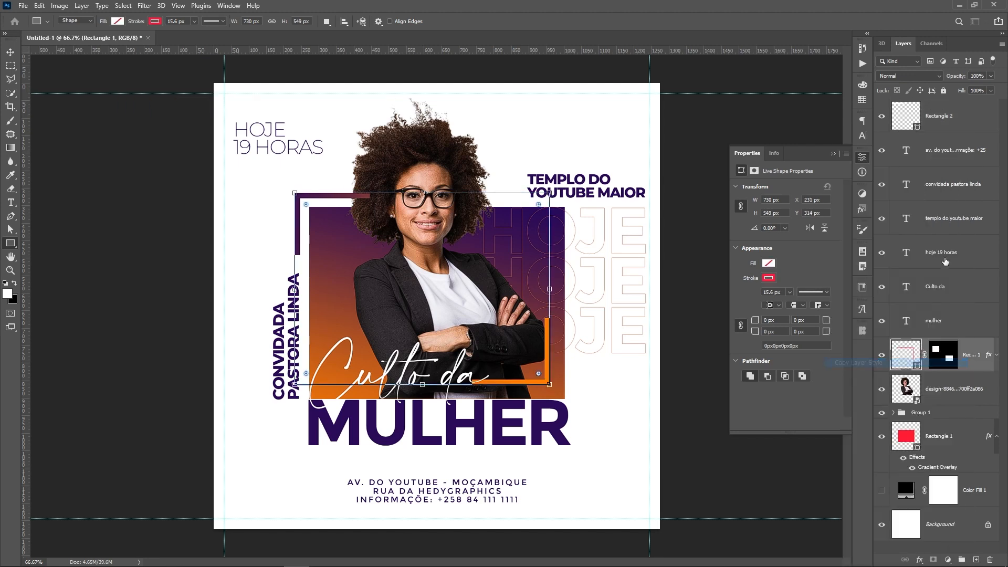
right_click(962, 121)
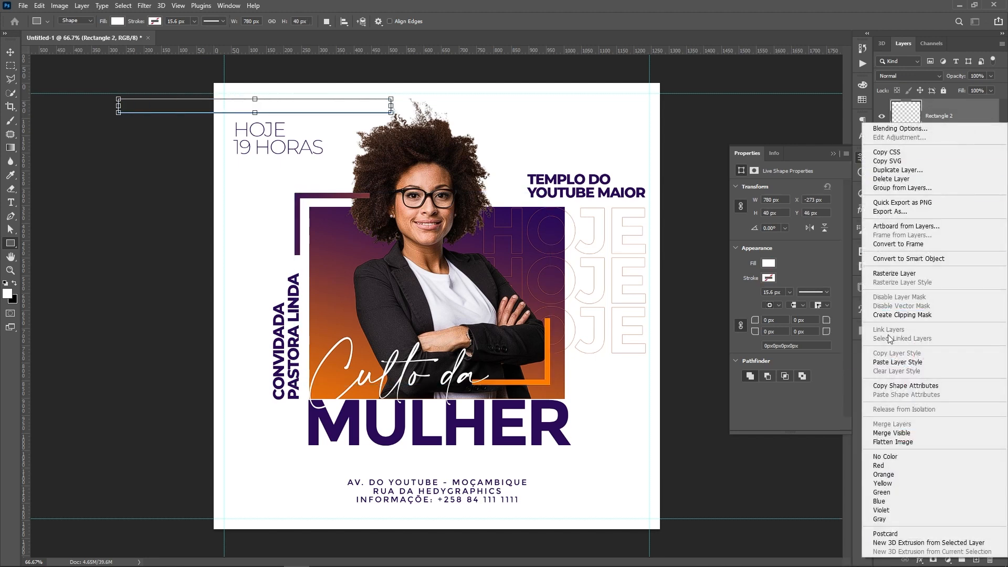
click(889, 362)
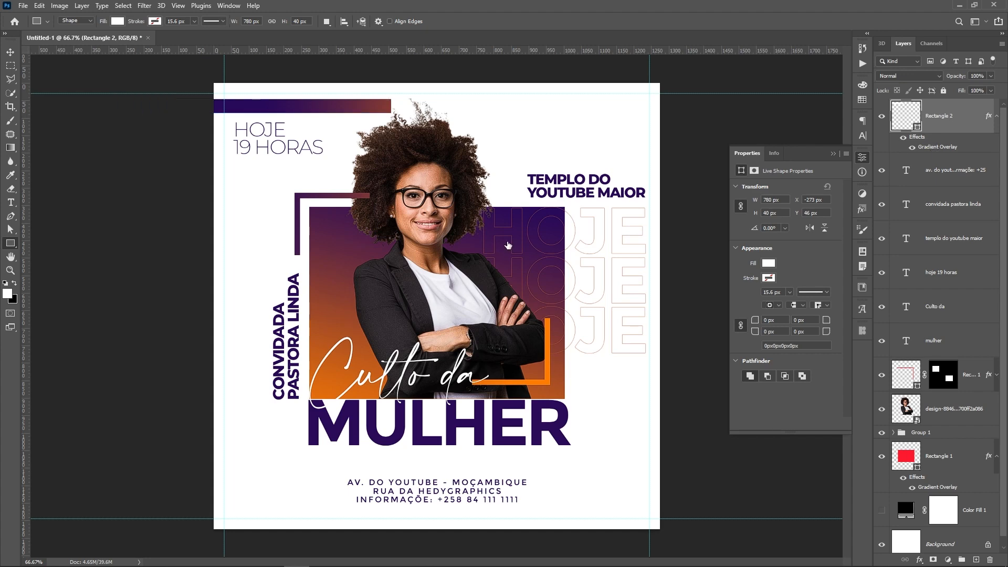
Set the top bar's gradient overlay scale to 36% and shift the gradient left so the bar fades from purple to full orange
drag(794, 213, 786, 210)
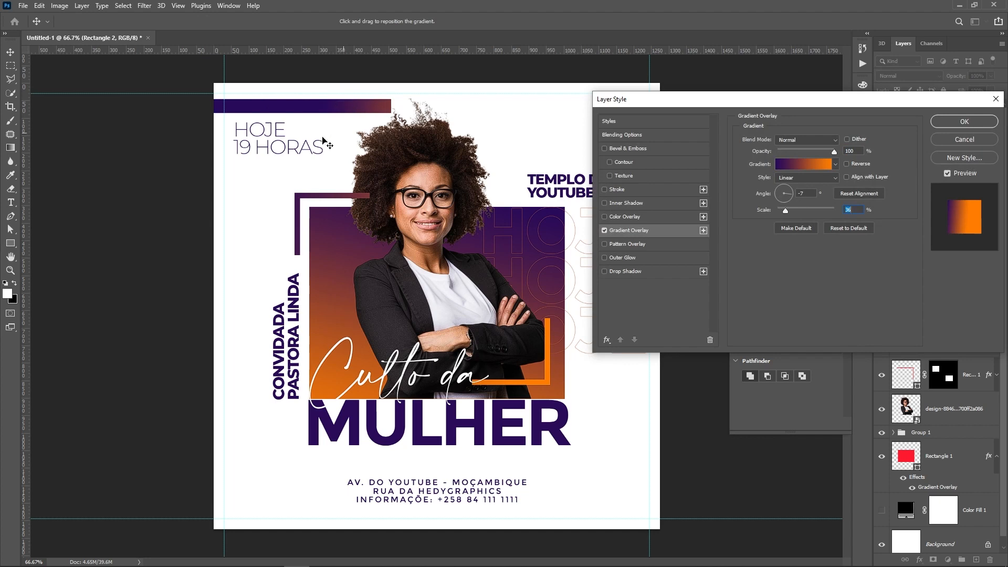
drag(328, 143, 246, 136)
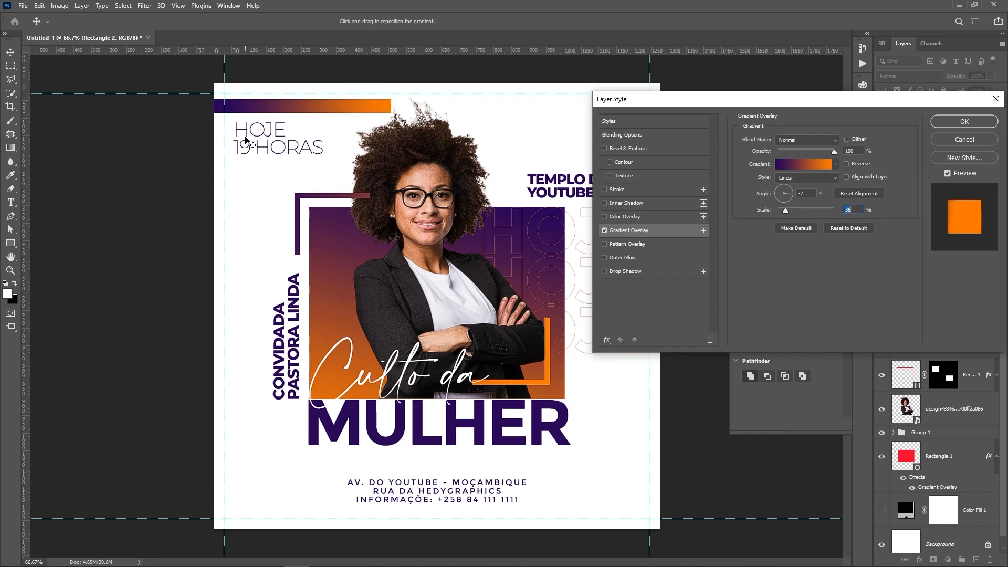
key(Return)
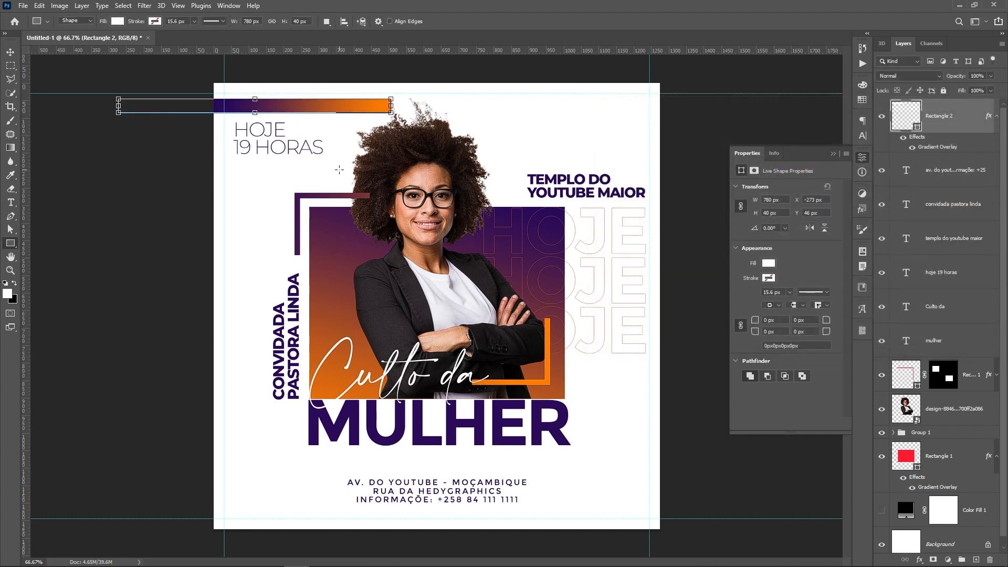
Duplicate the gradient bar onto the lower part of the photo and rotate the copy 90°
key(v)
key(alt+v)
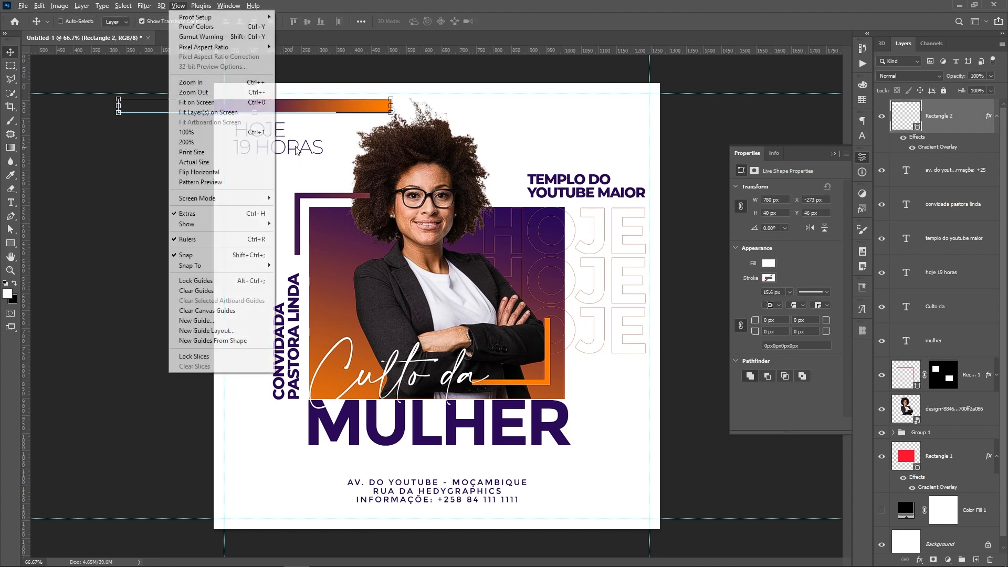
key(Escape)
key(Escape)
drag(340, 134, 561, 370)
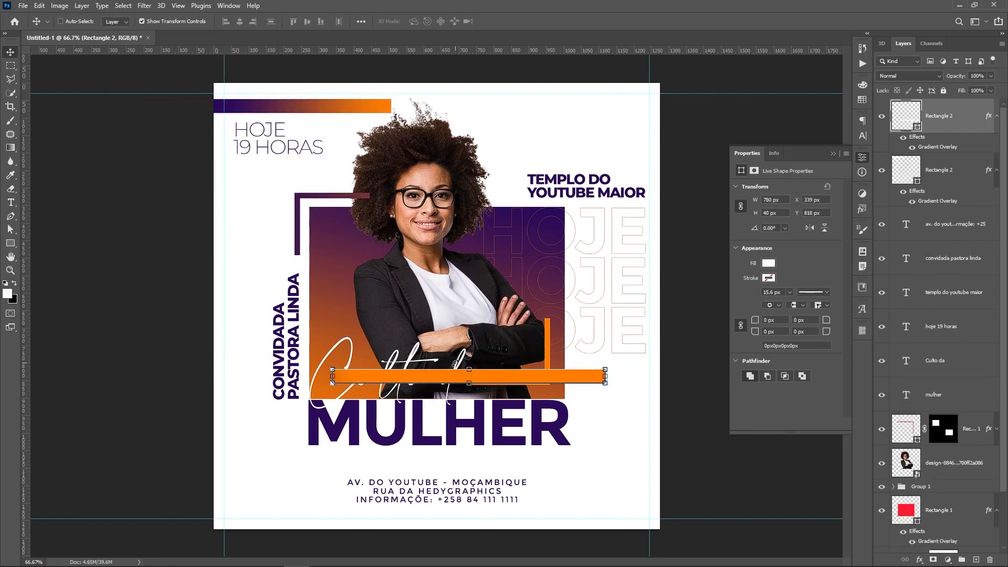
drag(466, 363, 494, 371)
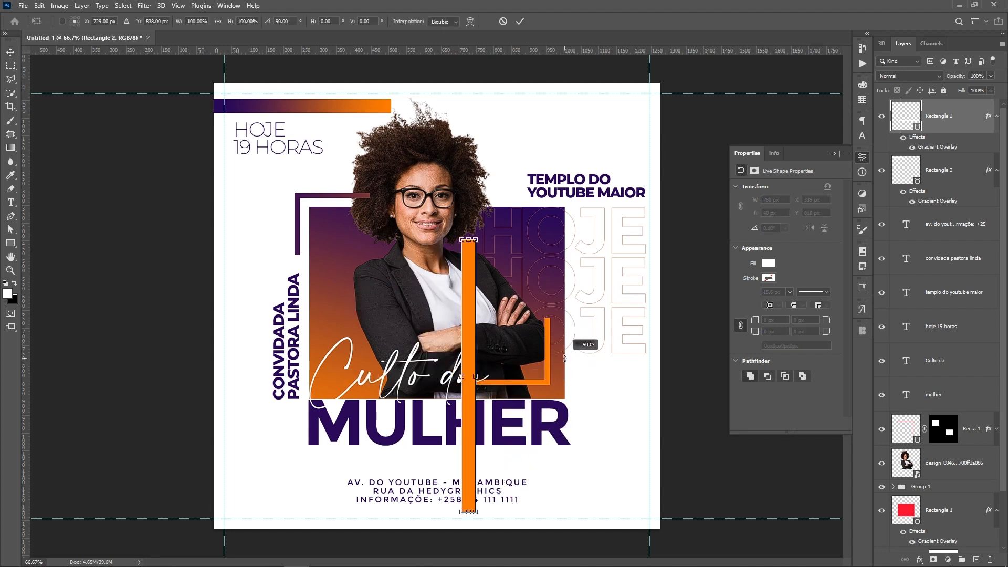
key(Return)
key(u)
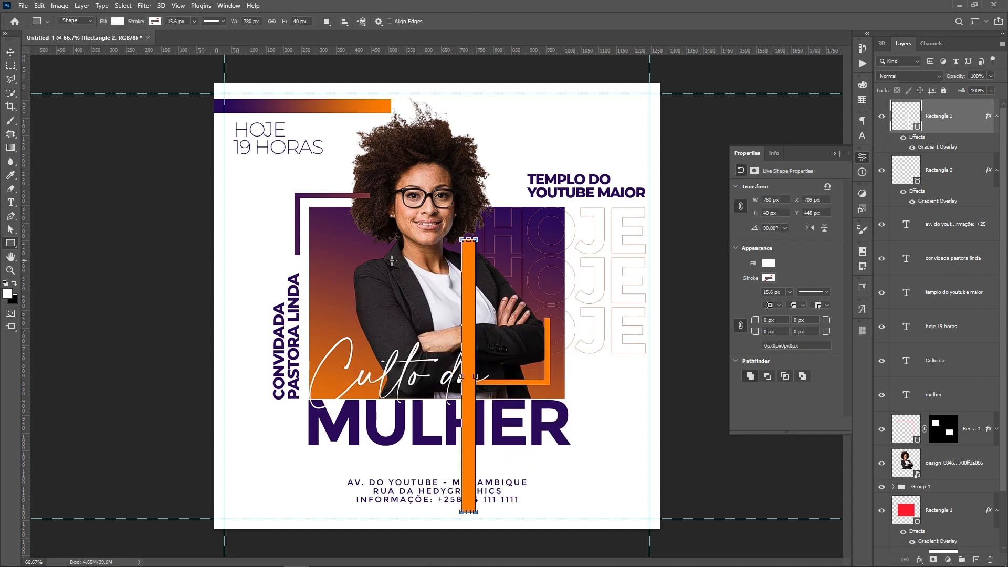
drag(281, 194, 503, 331)
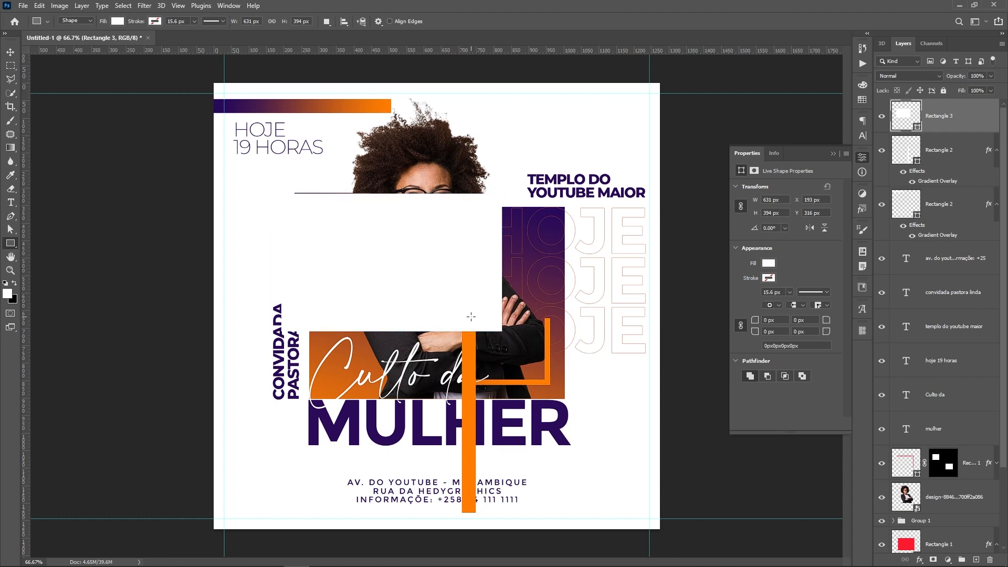
key(ctrl+z)
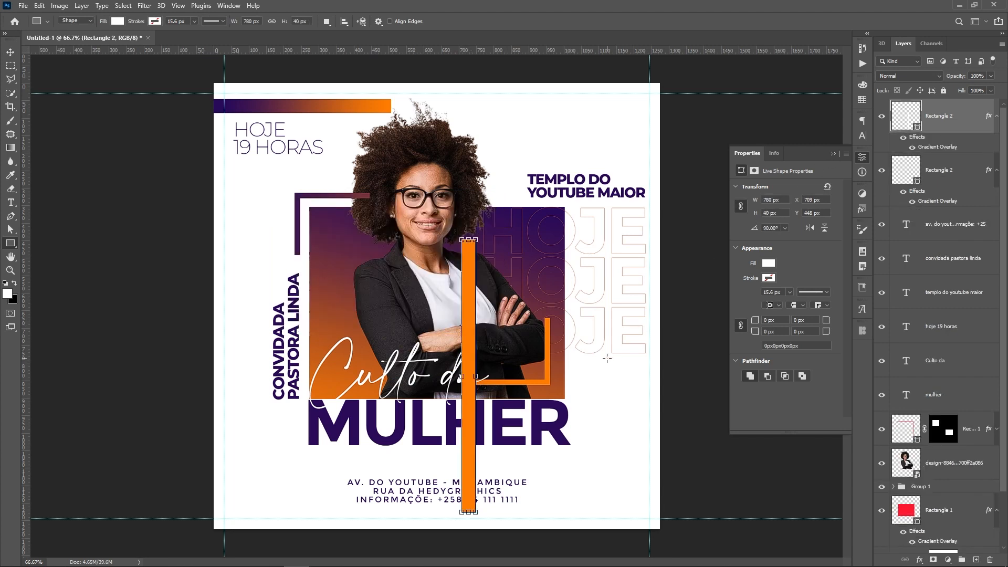
Move the vertical bar to the canvas's lower-right corner, near the right margin and running off the bottom edge
key(v)
drag(504, 378, 673, 497)
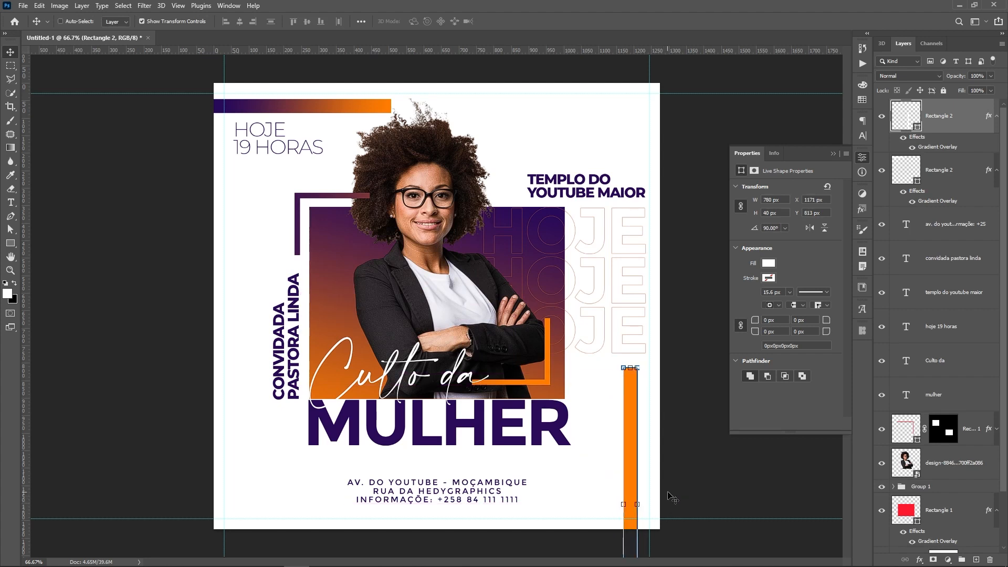
Open the vertical bar's gradient overlay, try a 100° gradient angle, and shift the gradient down along the bar
double_click(931, 147)
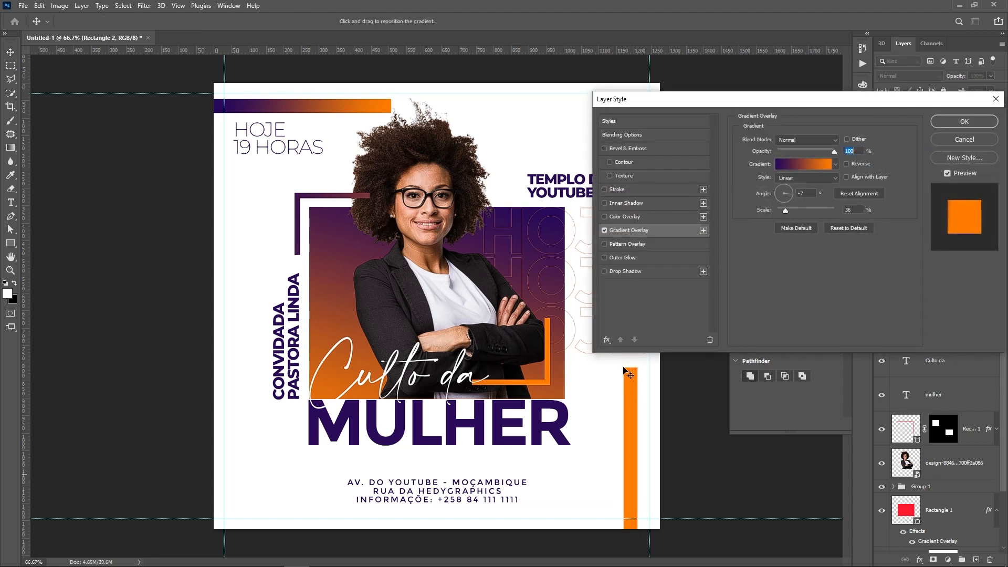
drag(629, 374, 634, 450)
click(784, 191)
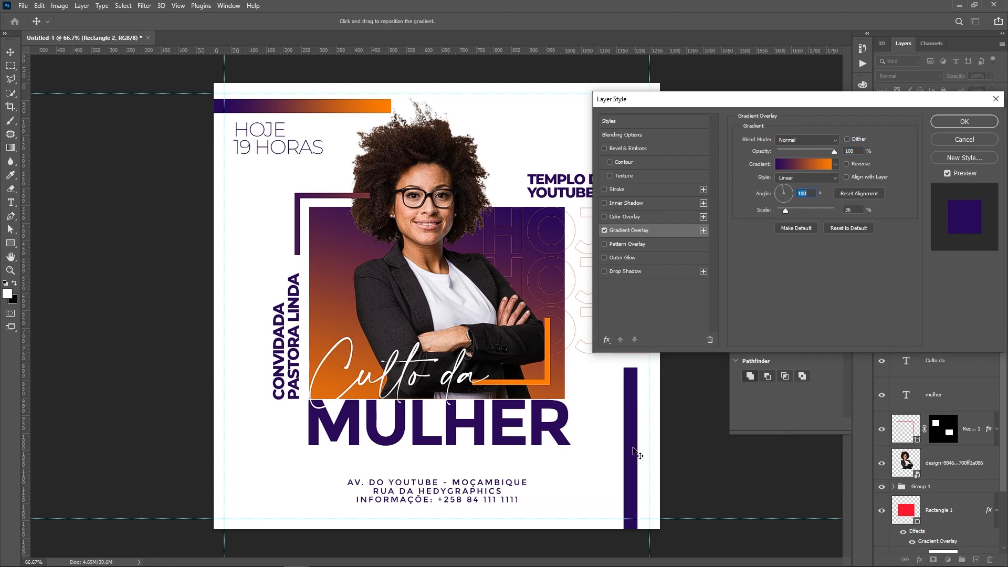
drag(622, 412, 622, 459)
drag(624, 393, 621, 472)
drag(634, 410, 629, 461)
Try gradient angles of -90° and about -8° on the vertical bar, shift the gradient, and undo the last shift
click(777, 192)
click(778, 199)
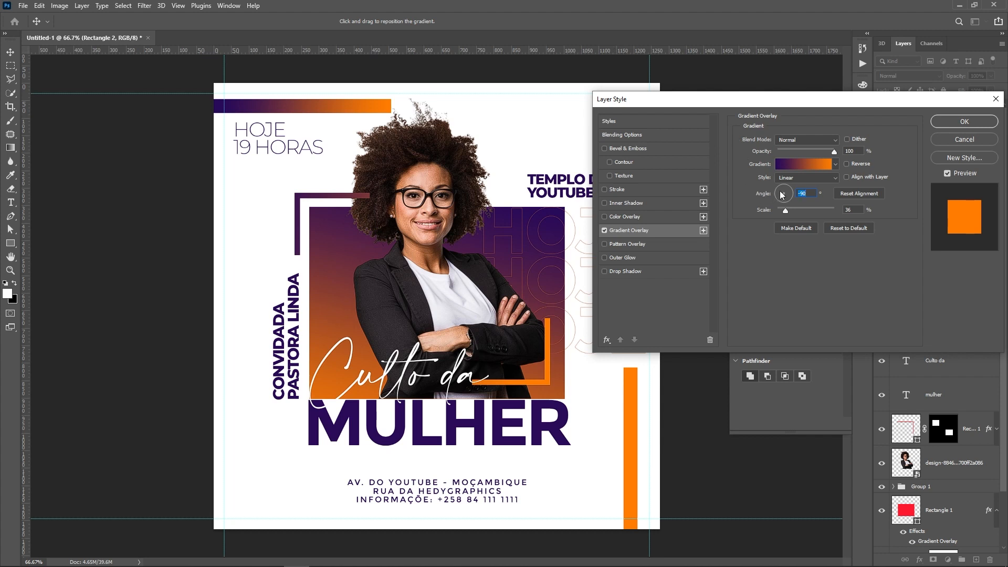
drag(782, 193, 791, 195)
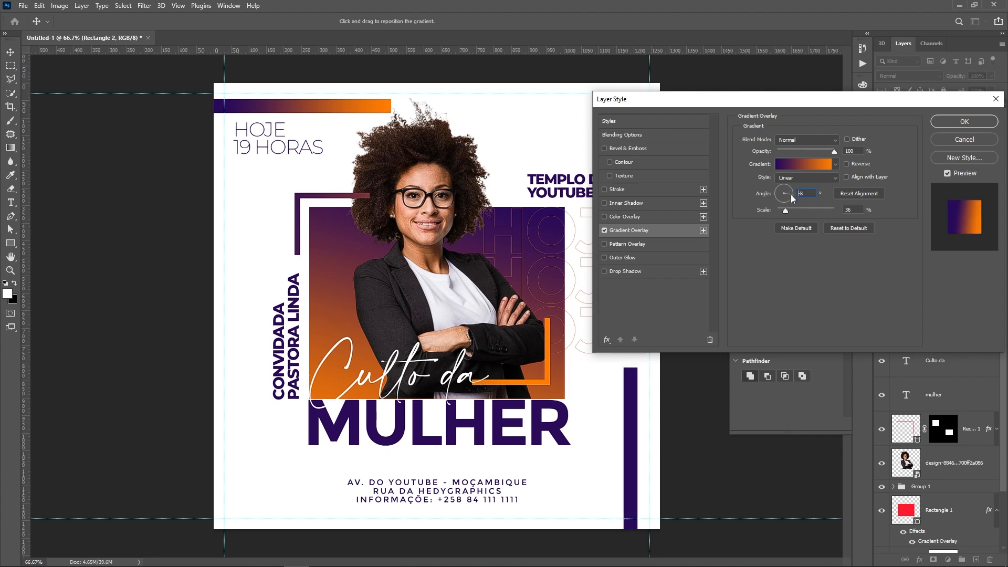
drag(645, 388, 675, 429)
drag(597, 403, 630, 412)
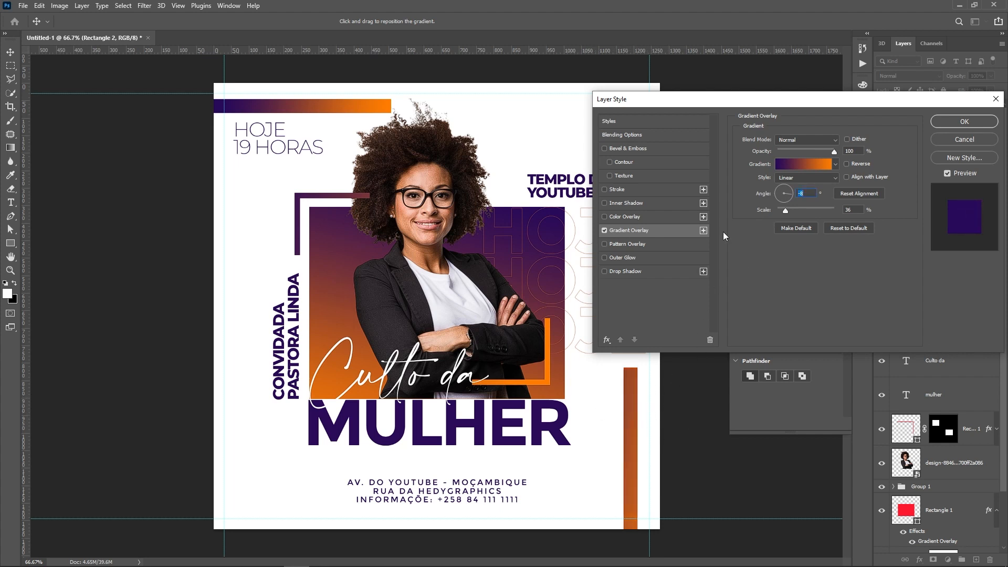
key(ctrl+z)
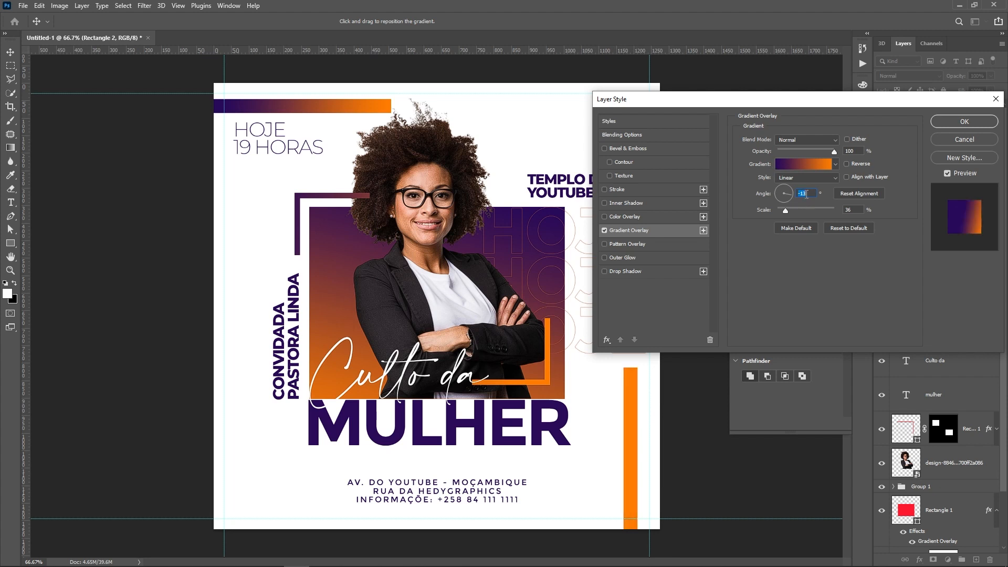
Set the vertical bar's gradient angle to -17° and shift the gradient so the bar fades from muted purple down to orange
key(Down)
key(Down)
key(Down)
key(Down)
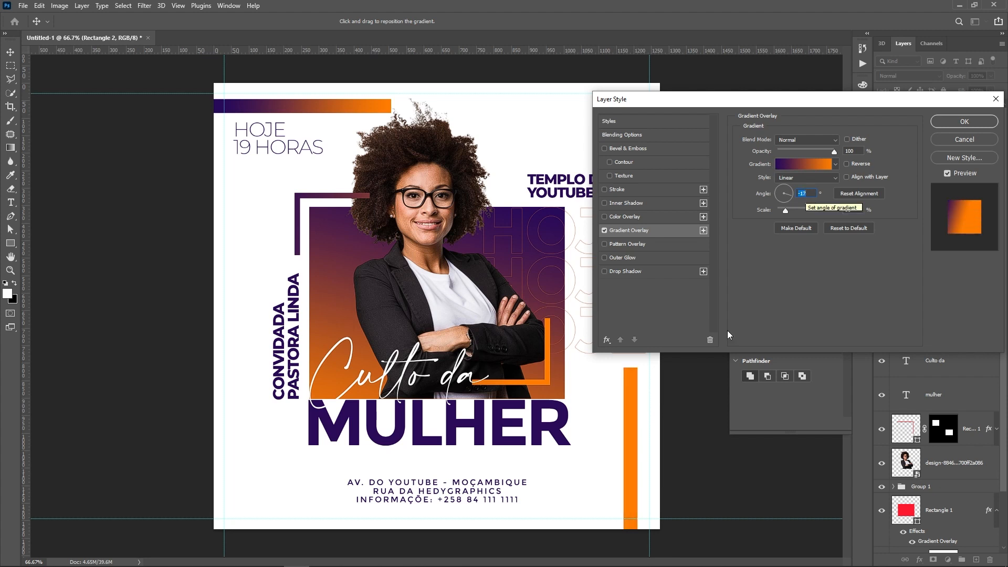
drag(615, 420, 643, 440)
drag(607, 405, 650, 440)
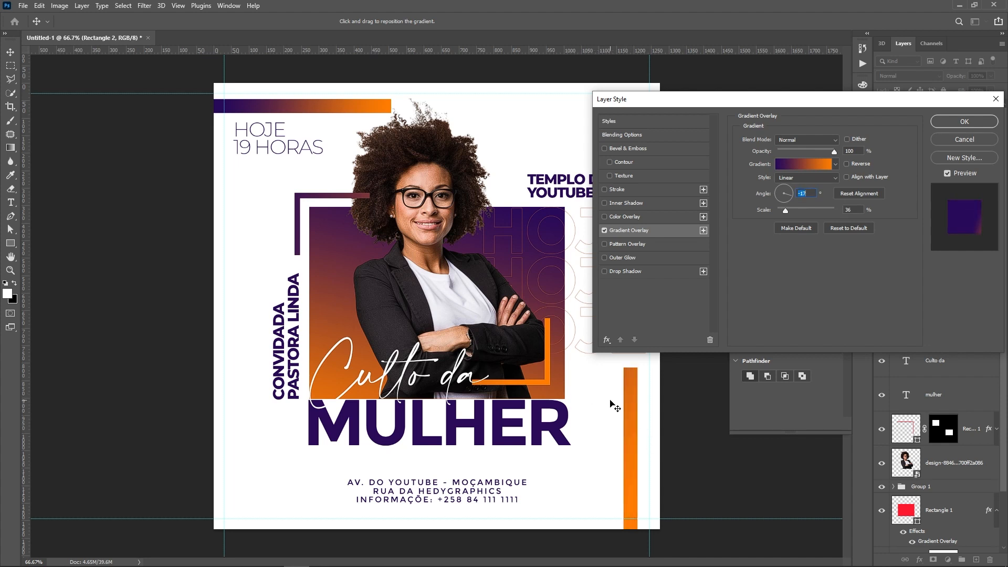
drag(612, 404, 661, 438)
key(Return)
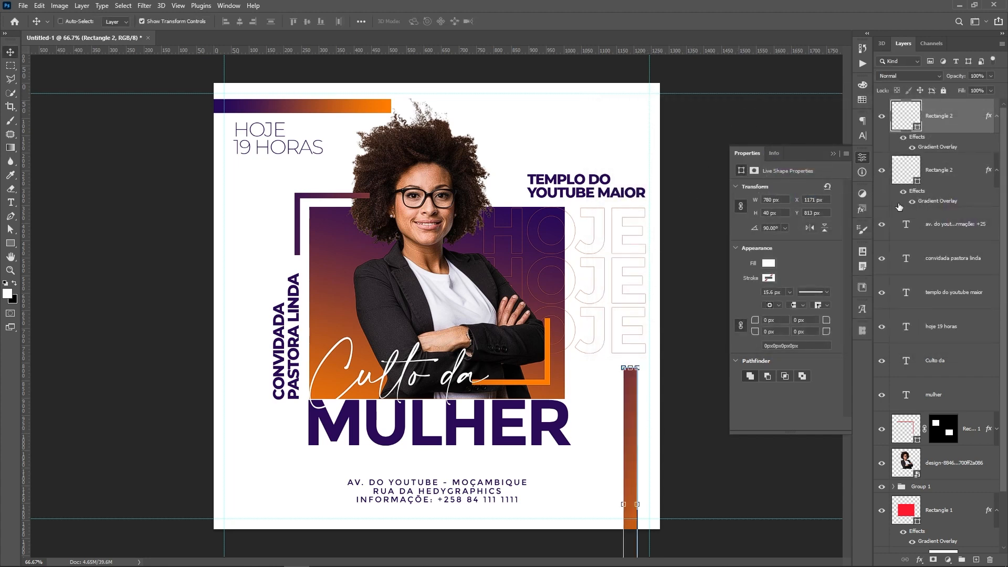
Switch to Bridge and place the city photo erol-ahmed-mfEeaOfacTQ-unsplash.jpg from the Footage folder directly above the Color Fill 1 layer
click(940, 167)
scroll(932, 254, down, 1)
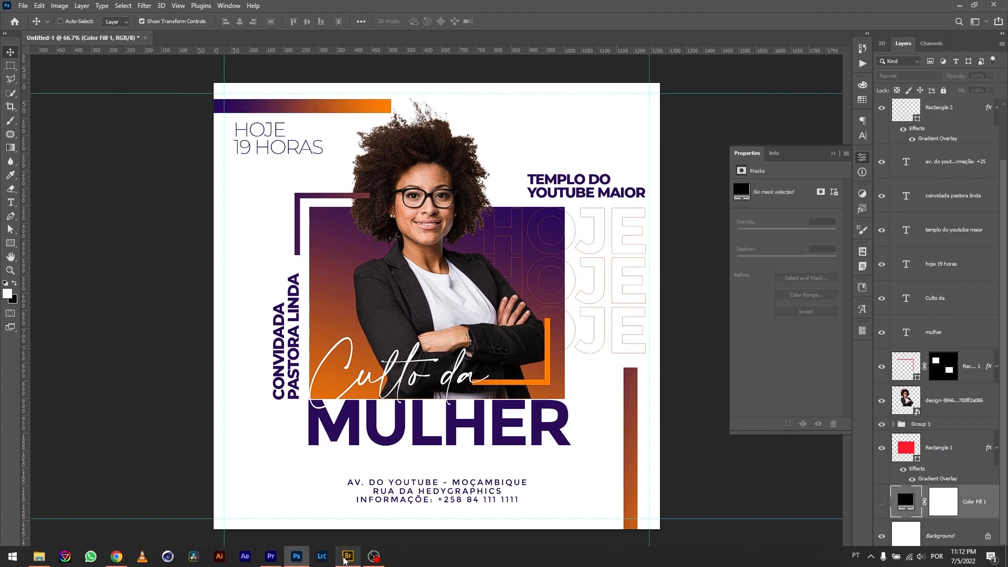
click(347, 556)
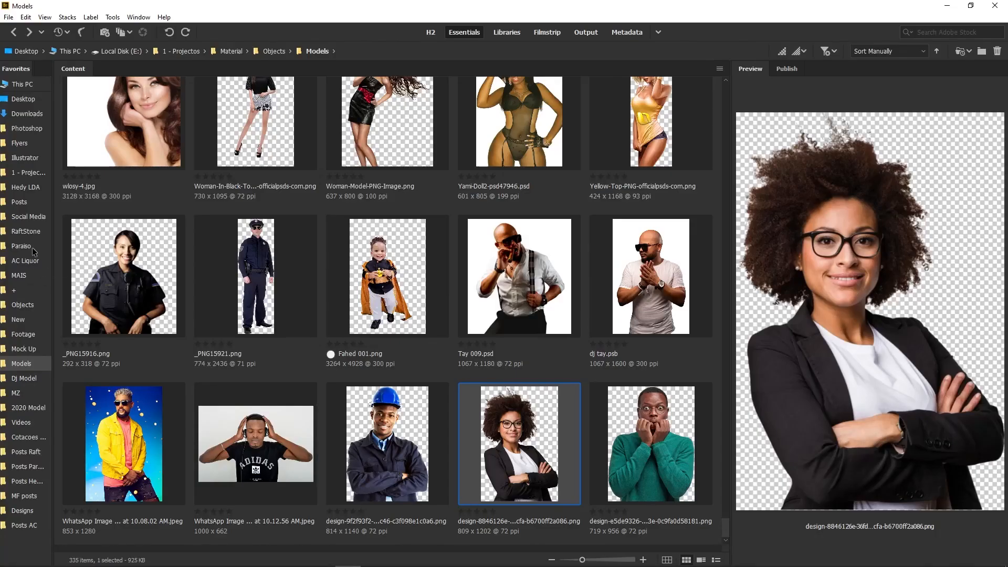
click(24, 335)
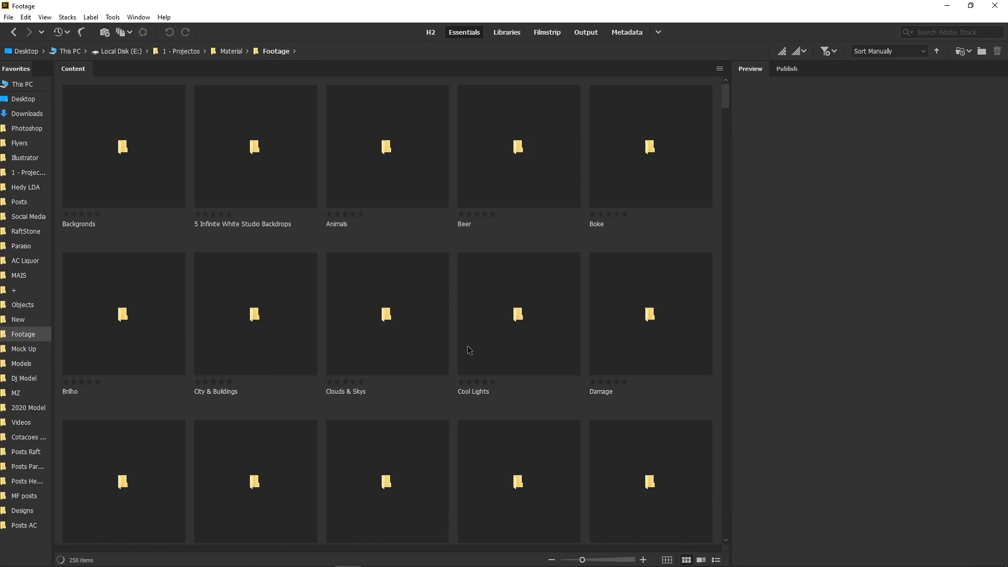
scroll(469, 350, down, 20)
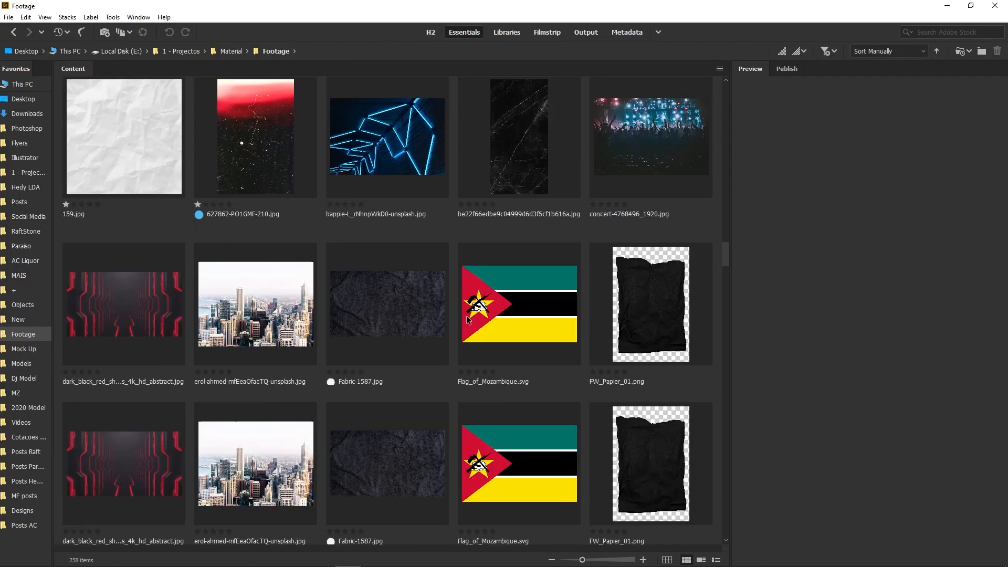
click(231, 325)
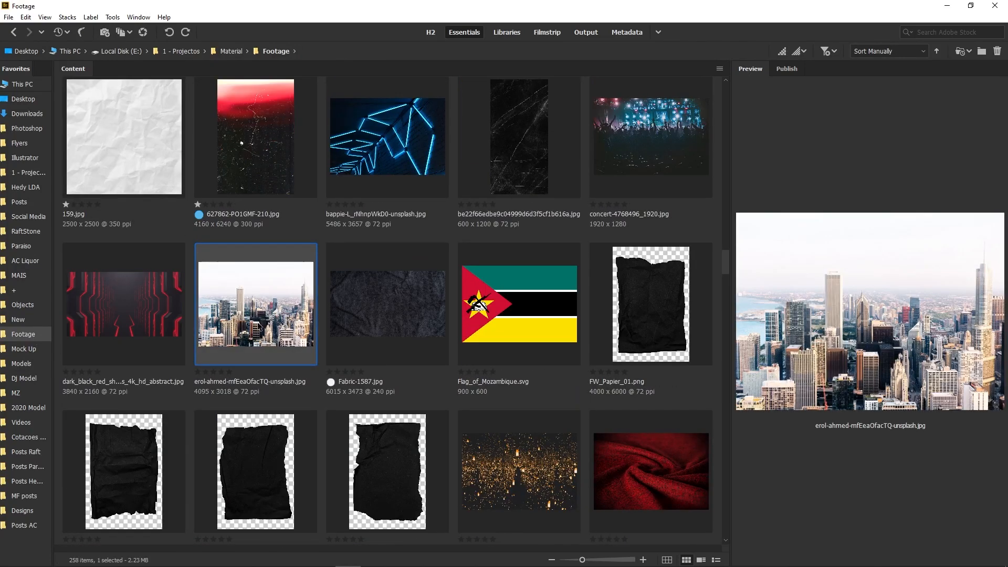
drag(239, 314, 622, 205)
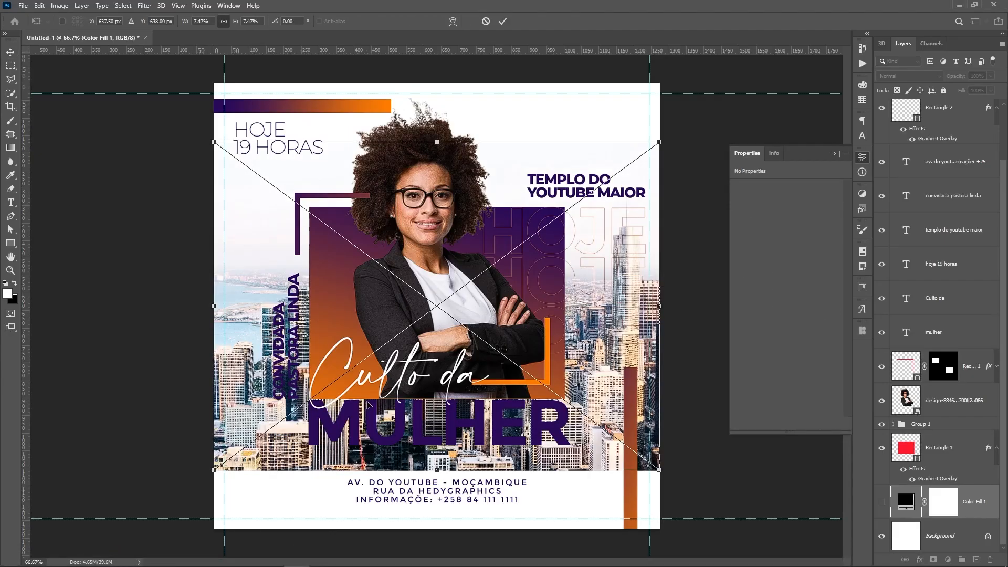
Scale the placed city photo to 8.55% and move it up past the canvas's upper edge, then commit the placement
drag(660, 140, 682, 100)
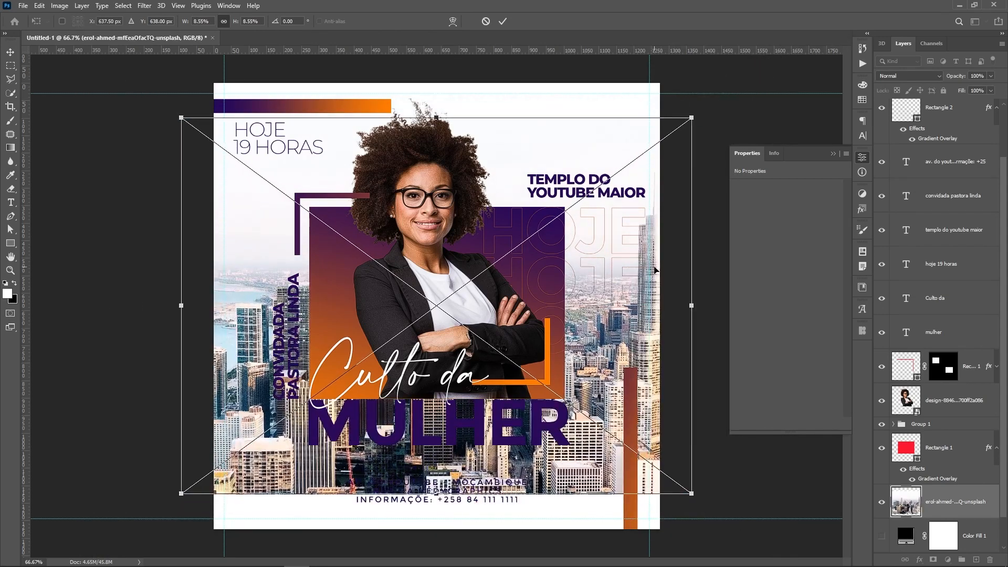
drag(676, 323, 682, 274)
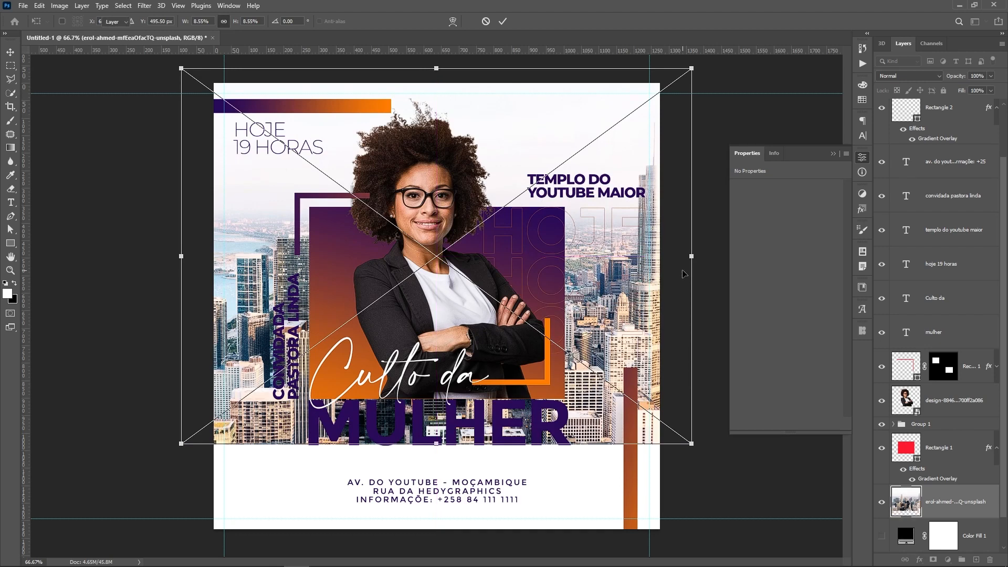
key(Return)
Apply a Black & White adjustment with the Default preset to the city photo and lower its layer opacity to 20%
scroll(978, 389, down, 1)
click(70, 7)
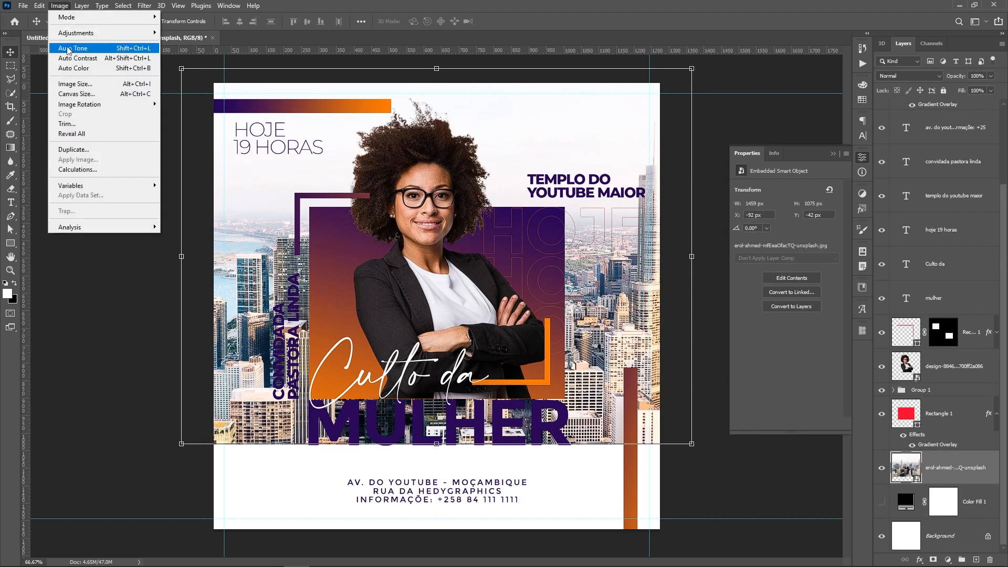
mouse_move(136, 33)
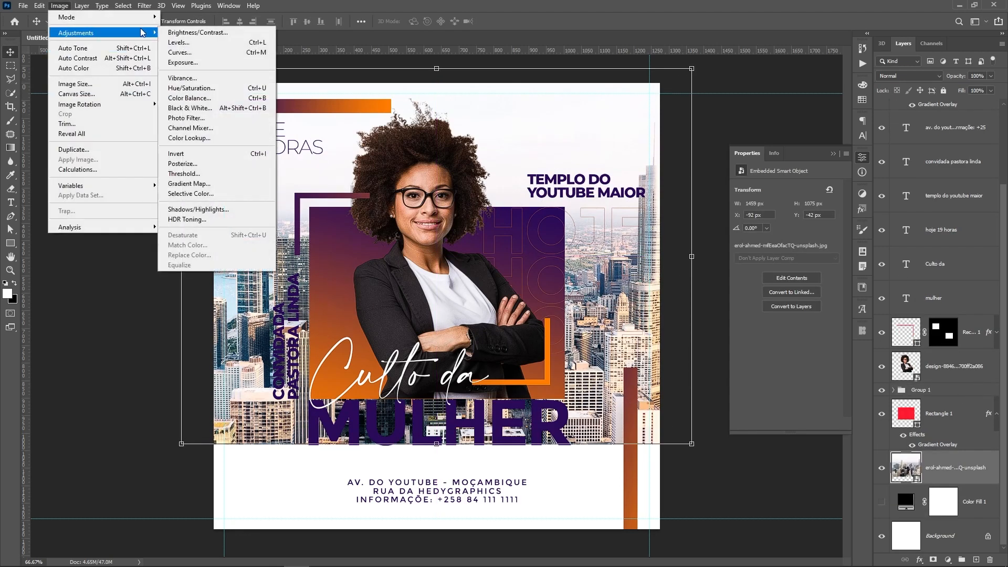
click(222, 108)
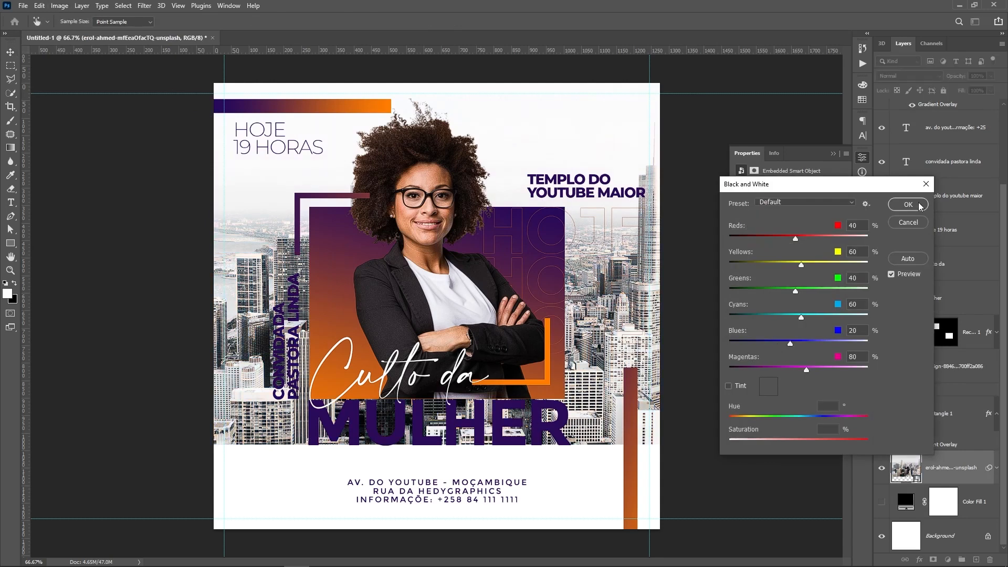
click(908, 205)
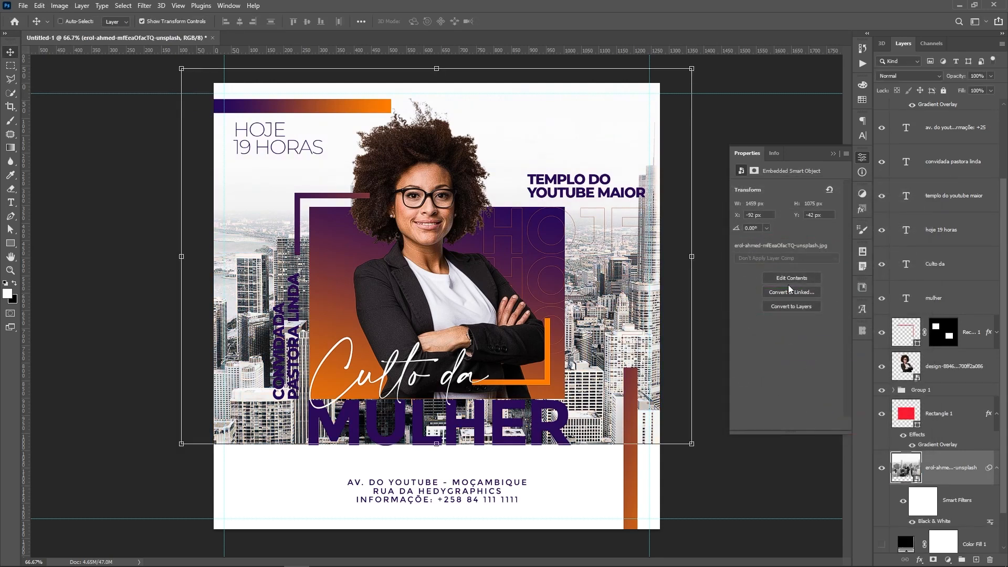
key(3)
key(2)
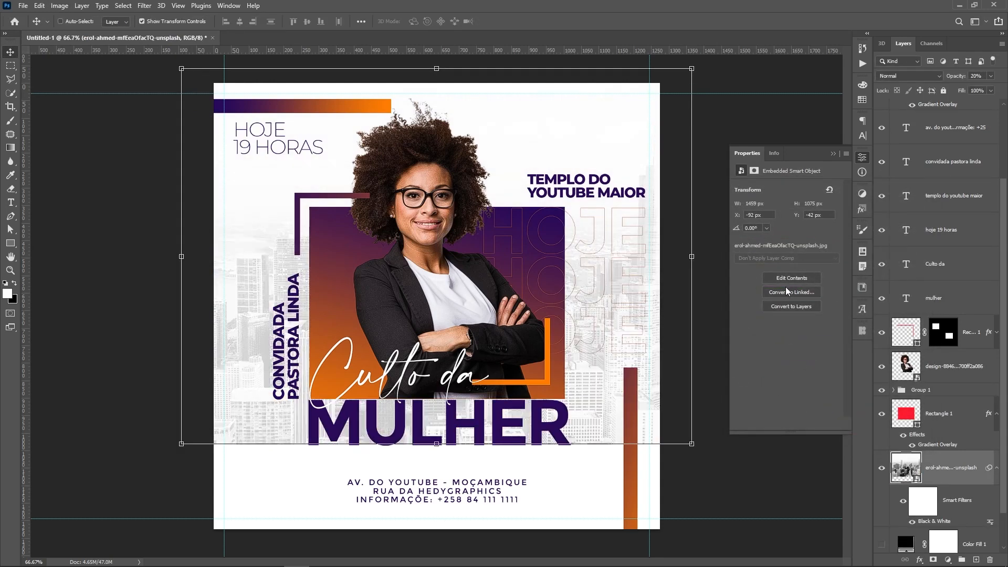
Add a layer mask to the city photo, fade out its lower part with a vertical black-to-white gradient, and collapse the layer properties
click(934, 560)
key(g)
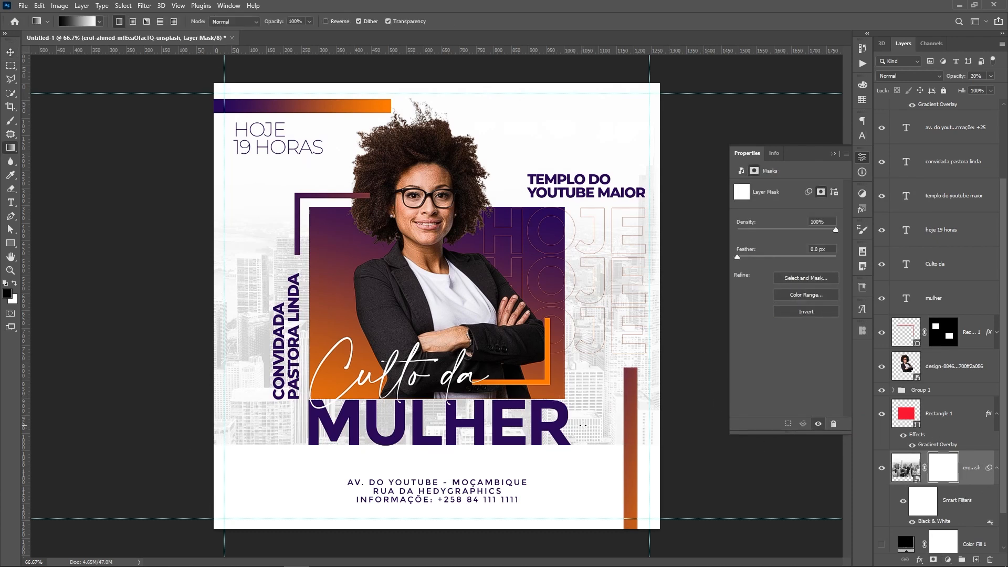
drag(588, 437, 586, 303)
key(v)
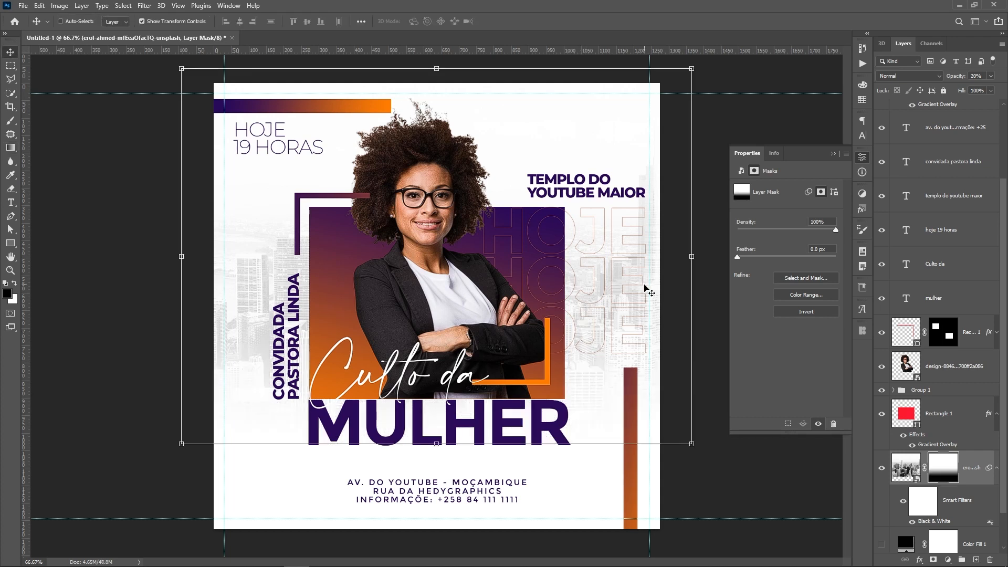
click(833, 154)
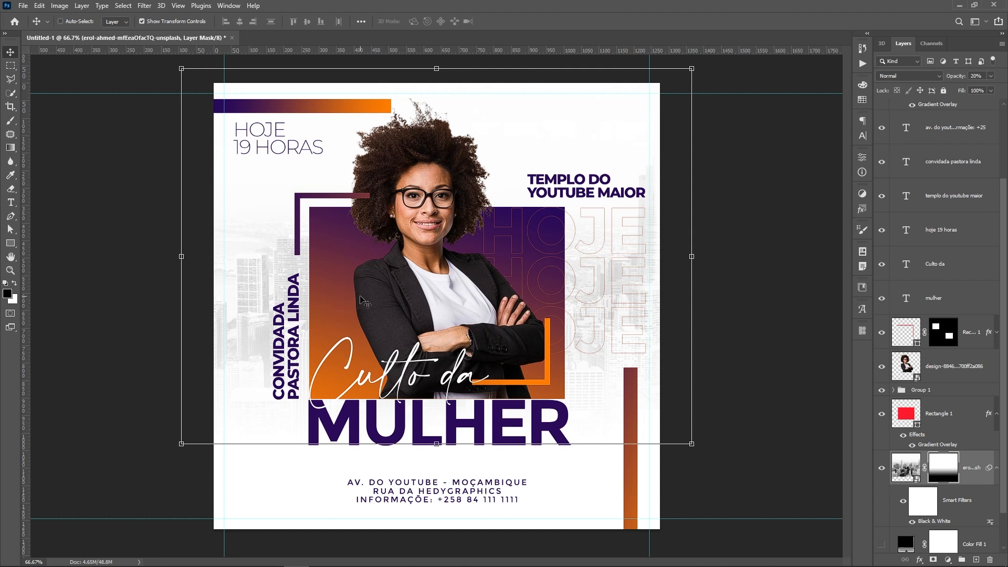
Create a new layer above the top bar and stamp a 177 px X in the lower-left area with Memphis 01 Hedygraphics brush 2
scroll(943, 150, up, 3)
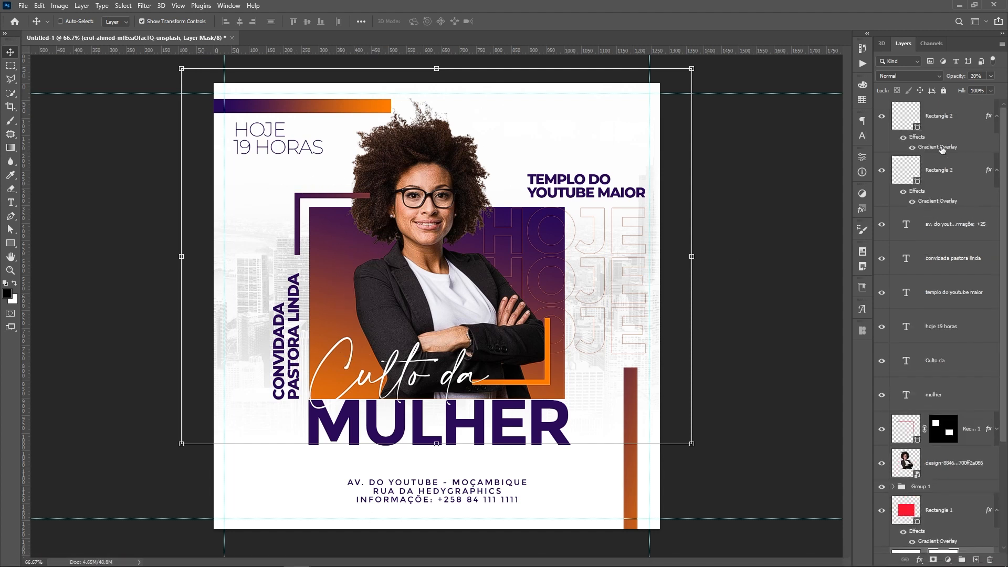
click(945, 163)
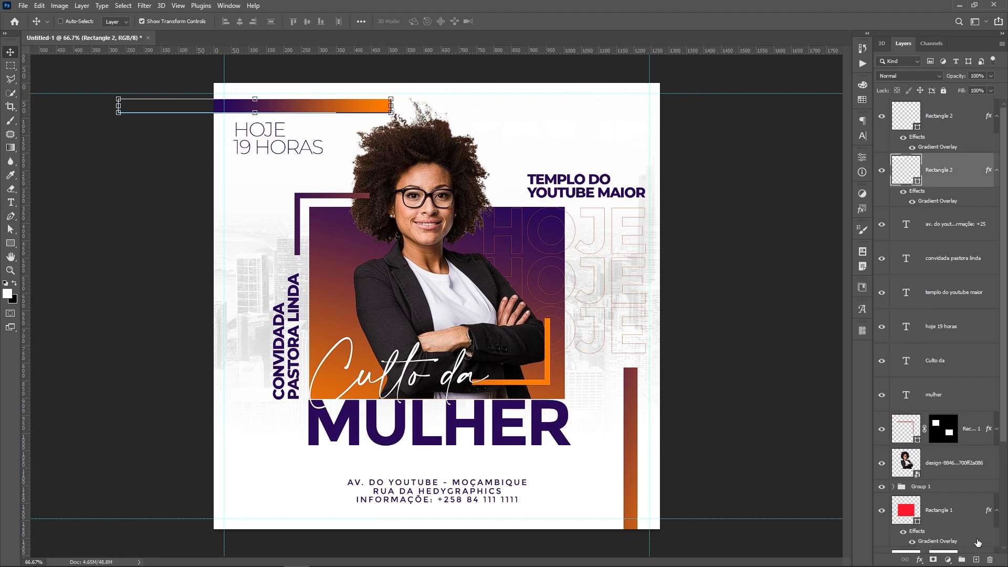
click(975, 561)
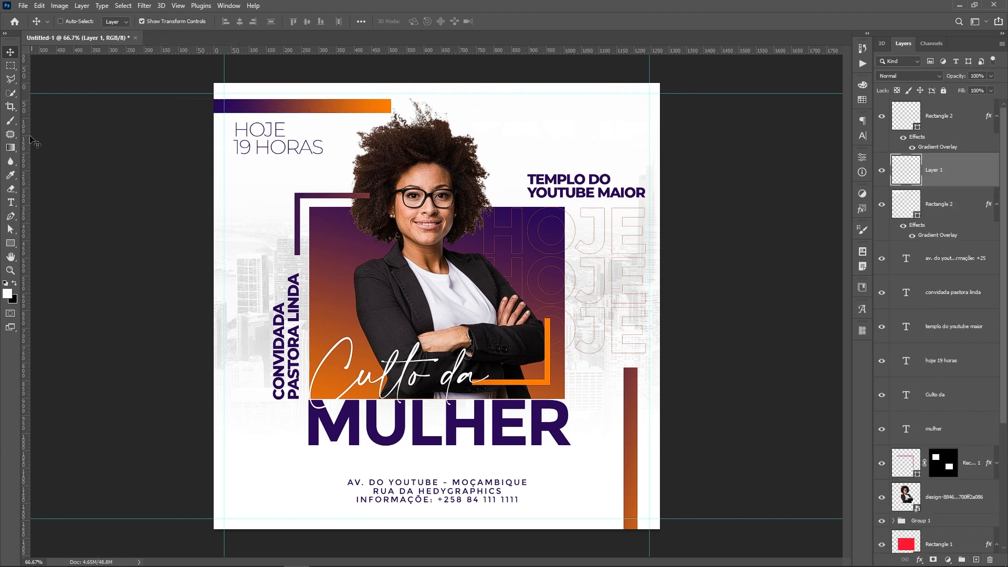
click(11, 120)
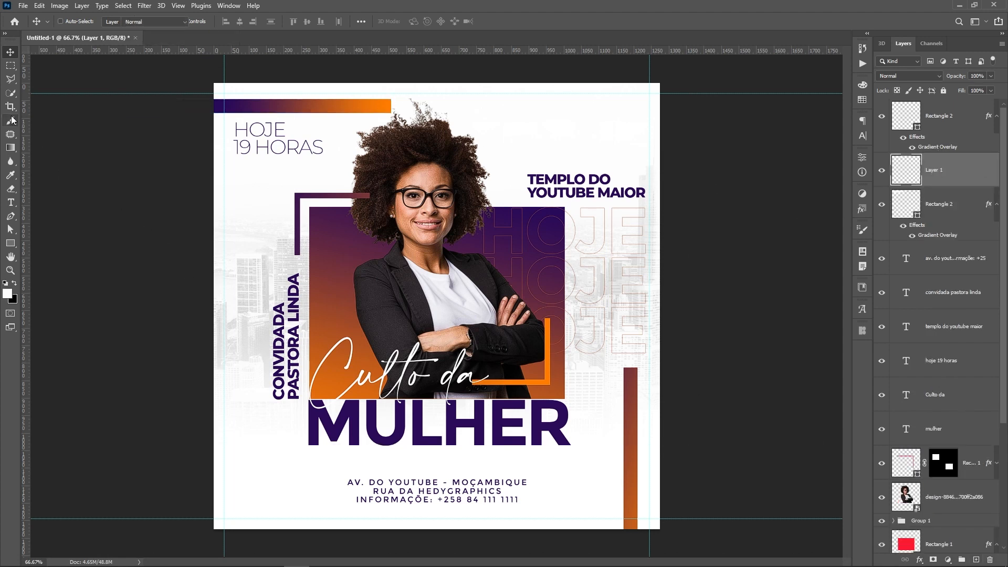
right_click(250, 460)
drag(332, 344, 356, 346)
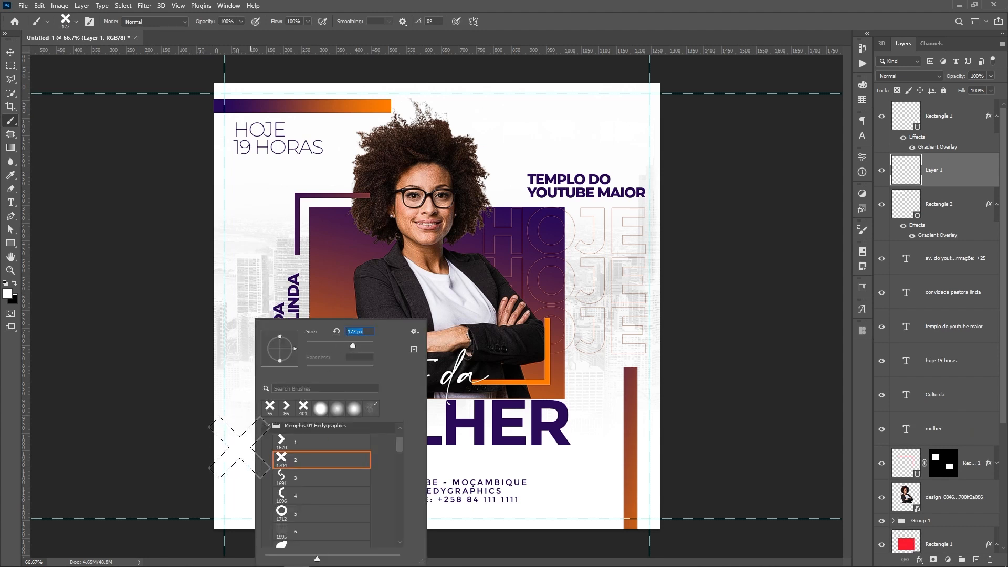
click(575, 30)
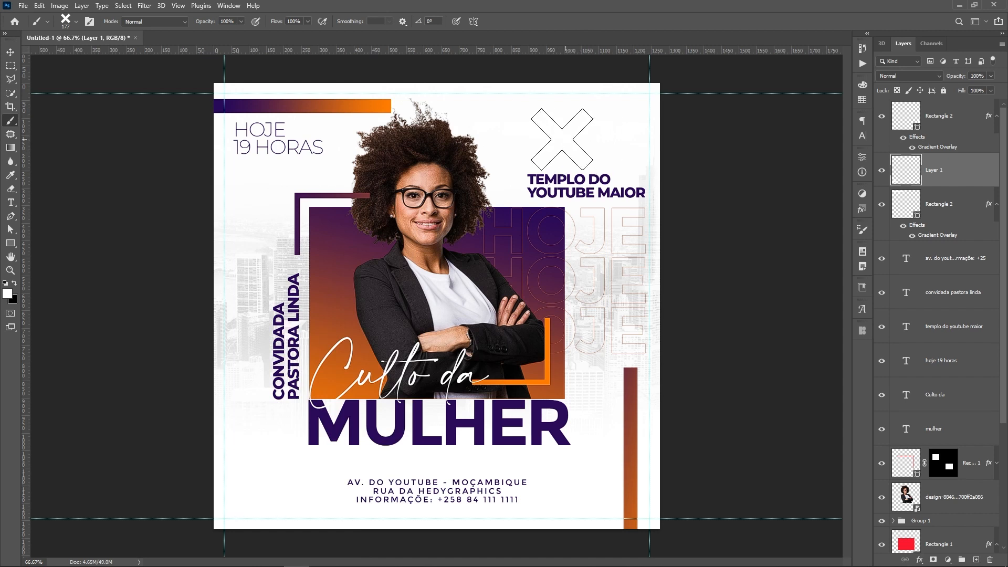
Stamp two 322 px chevrons across the canvas's upper-right edge with brush 1 and paste the bar's gradient style onto the shapes' layer
right_click(541, 138)
click(582, 259)
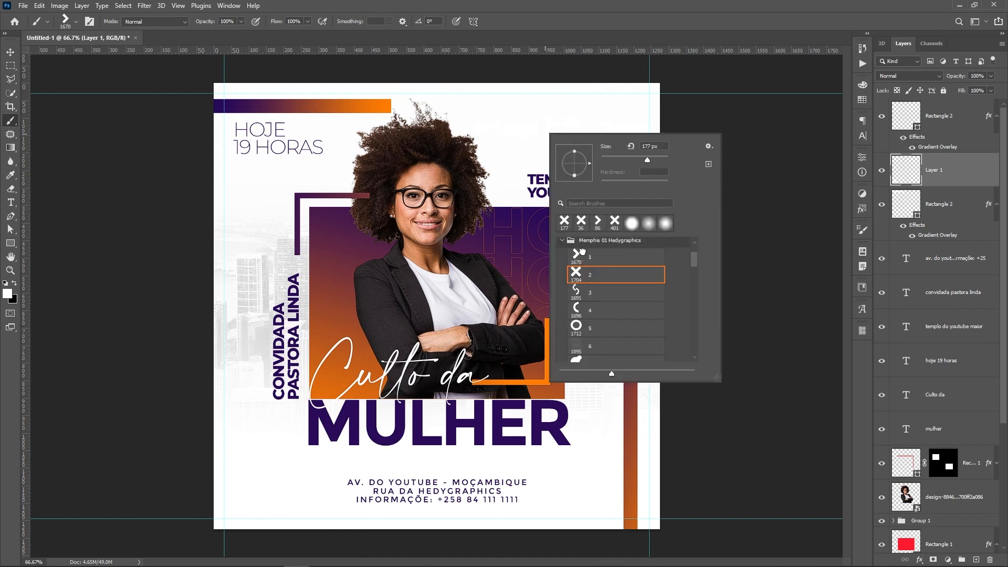
click(656, 160)
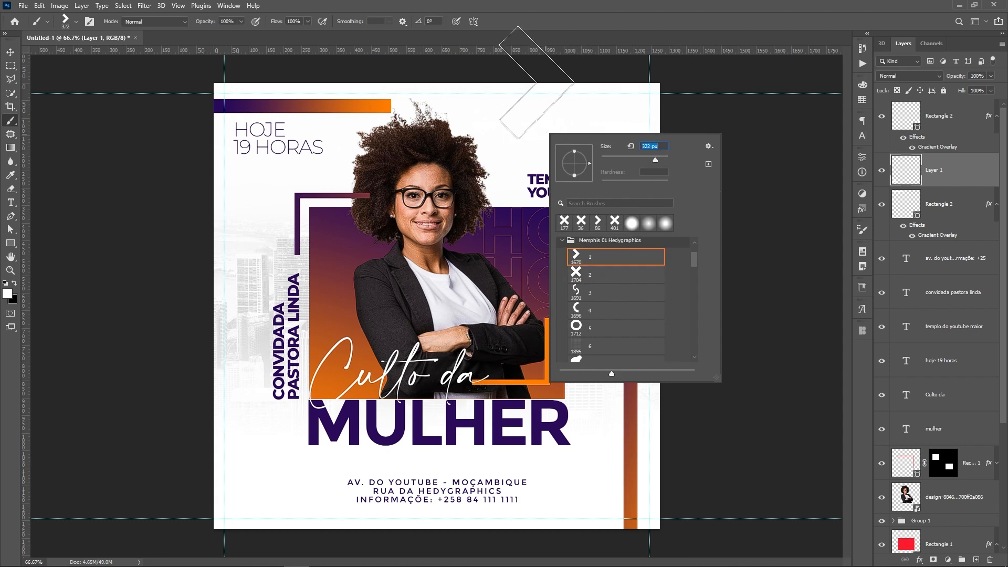
click(537, 82)
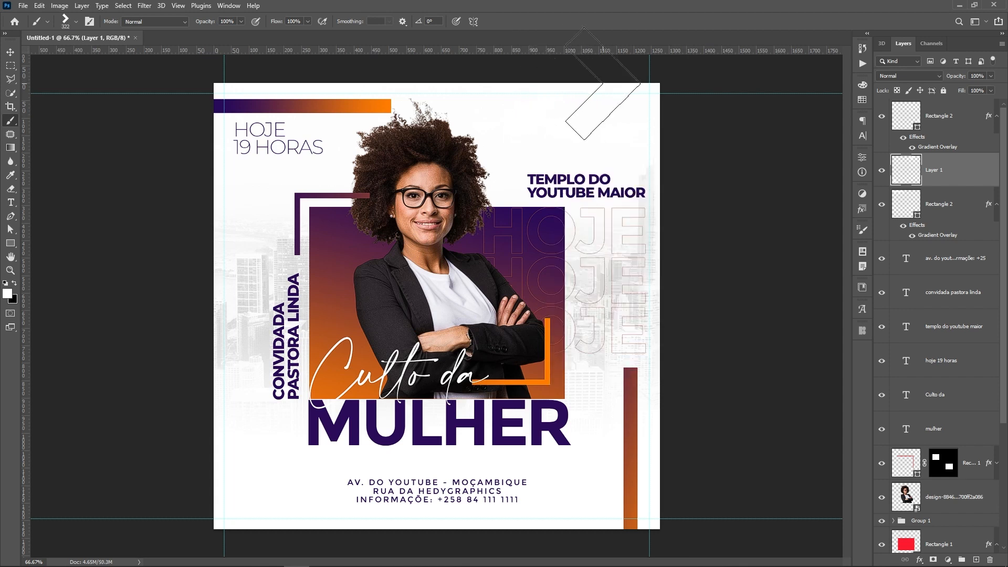
right_click(959, 180)
click(870, 368)
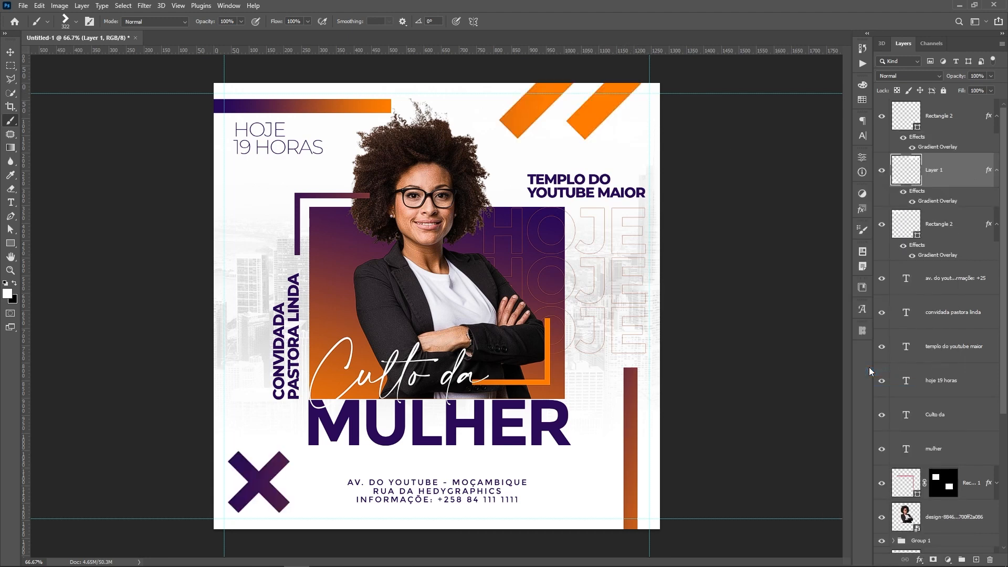
Place the crumpled paper texture 159.jpg from Bridge's Footage folder over the whole canvas as the uppermost layer and blend it with Multiply
key(v)
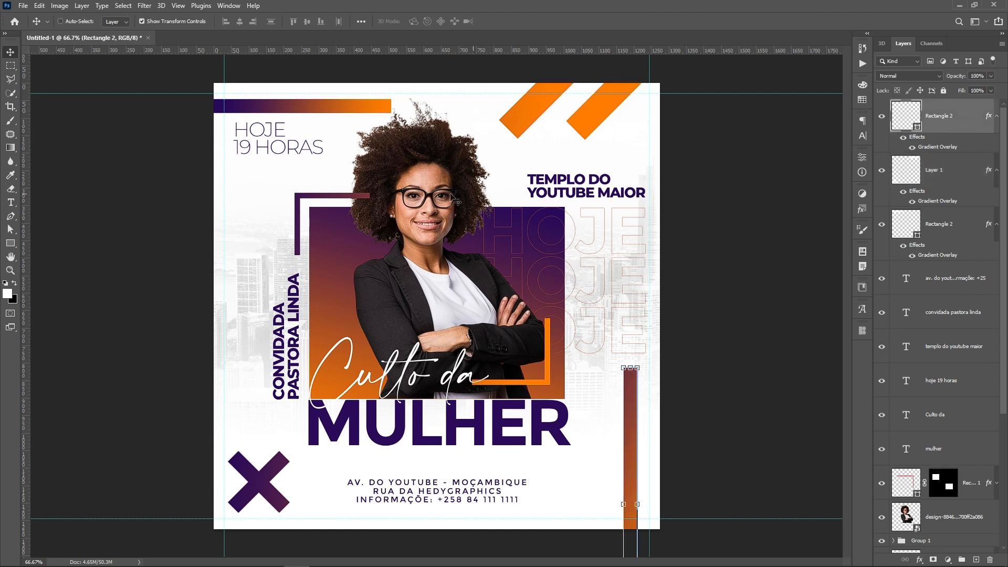
click(348, 558)
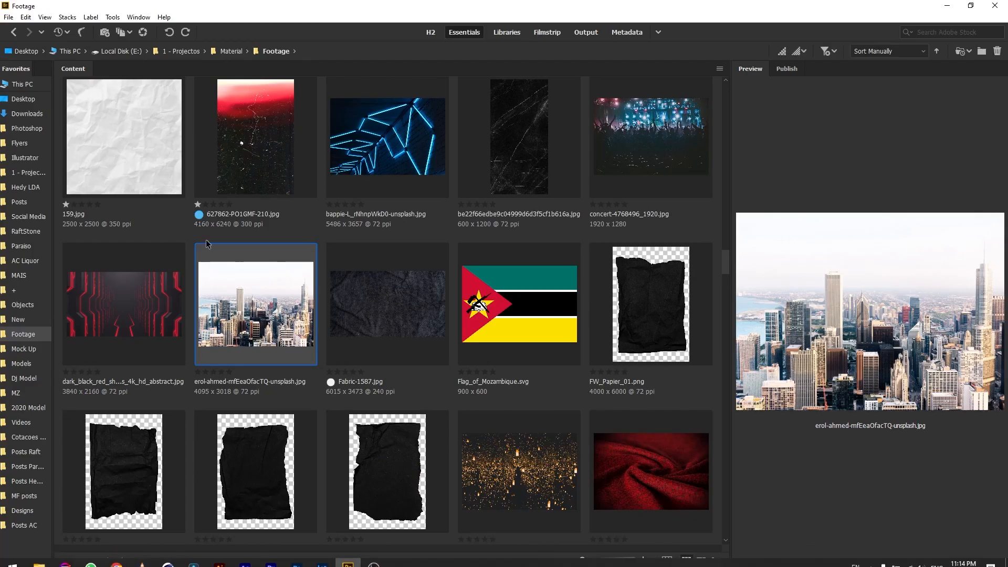
drag(142, 155, 138, 138)
drag(262, 564, 460, 277)
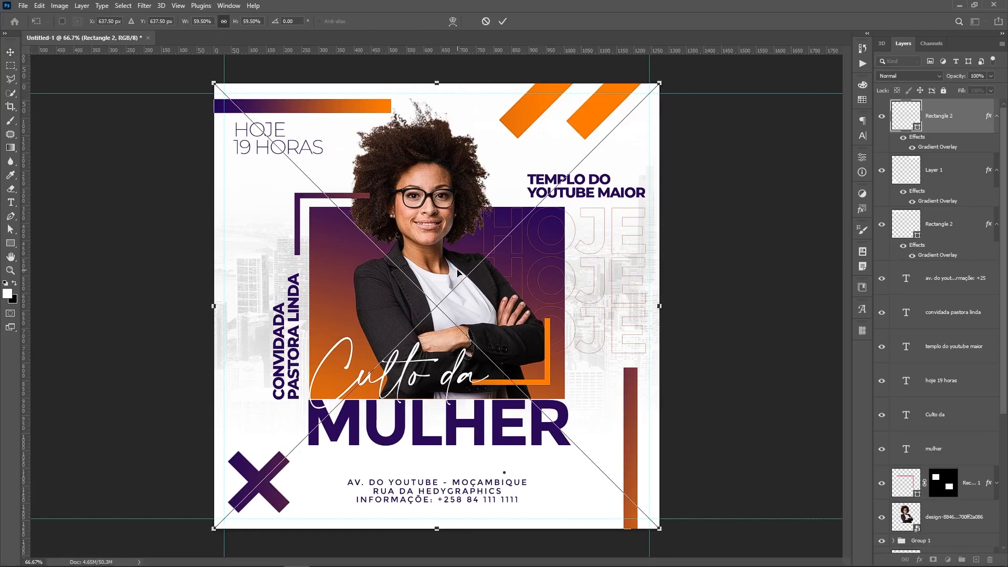
key(Return)
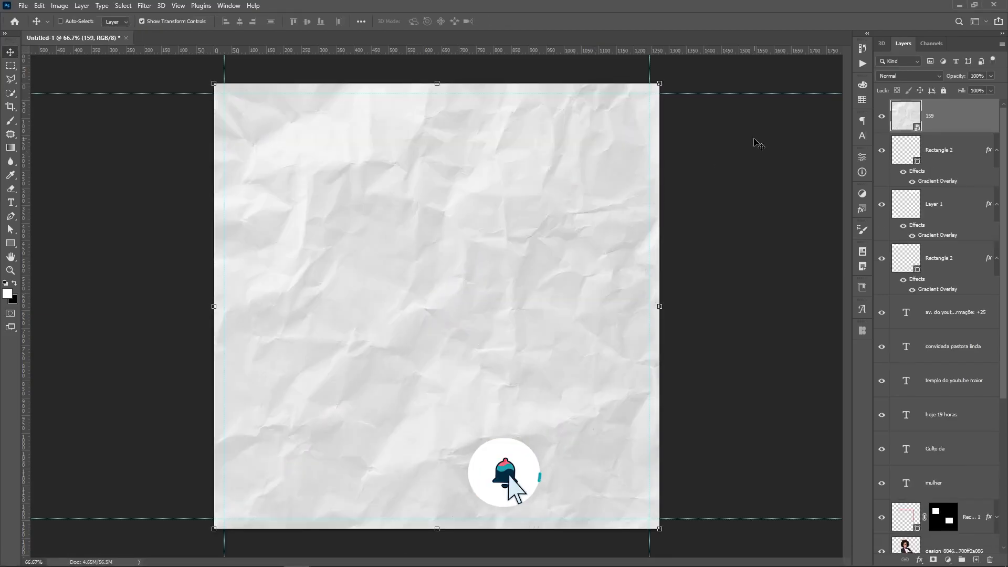
click(914, 76)
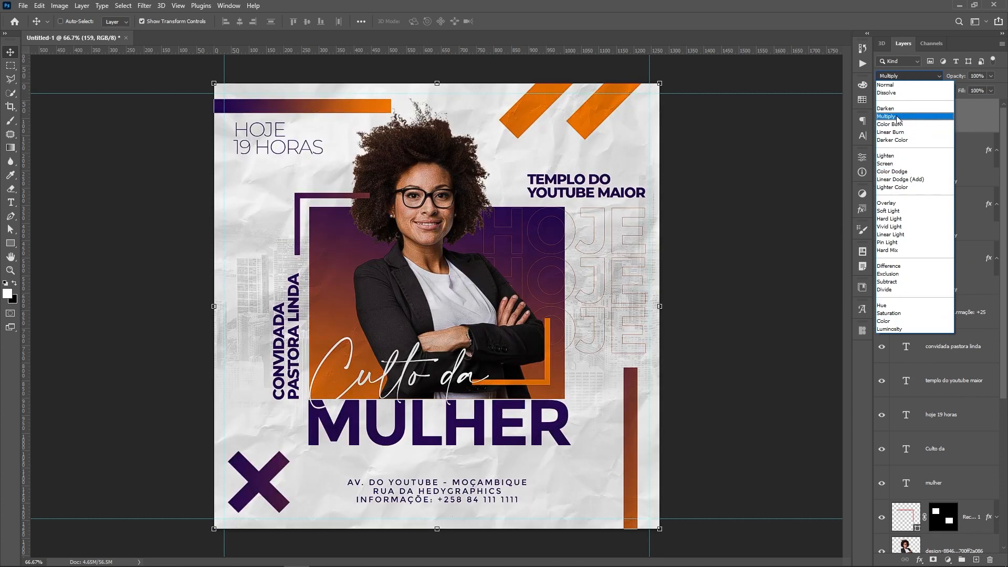
click(893, 116)
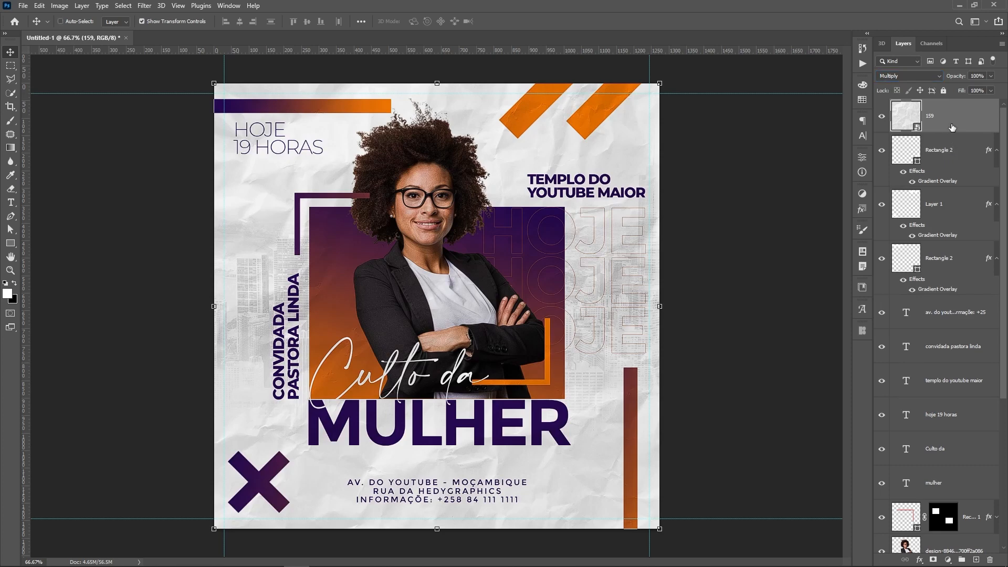
Apply Levels to the paper texture with the black input level at 74, and collapse the layer's smart filter list
key(ctrl+l)
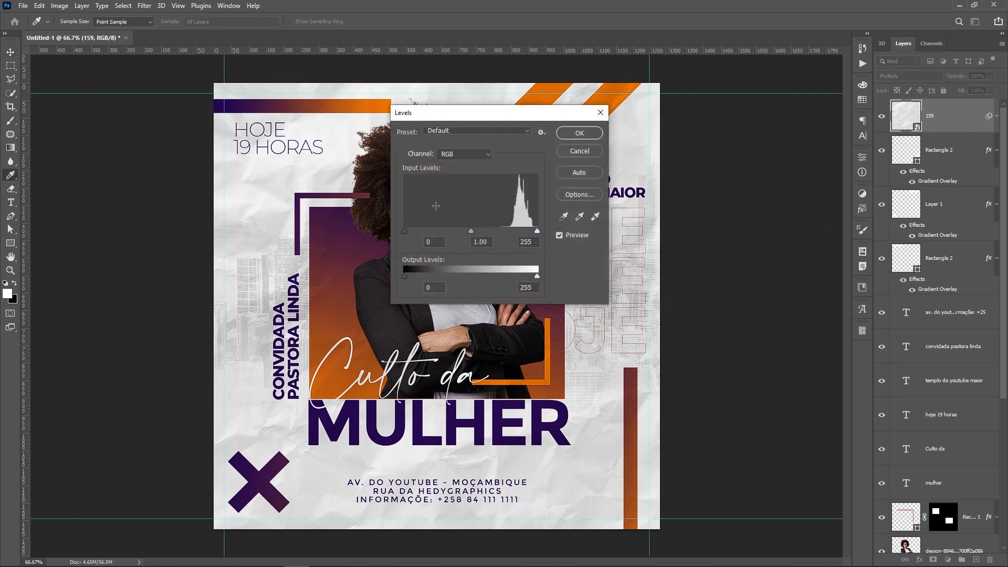
drag(455, 117, 689, 258)
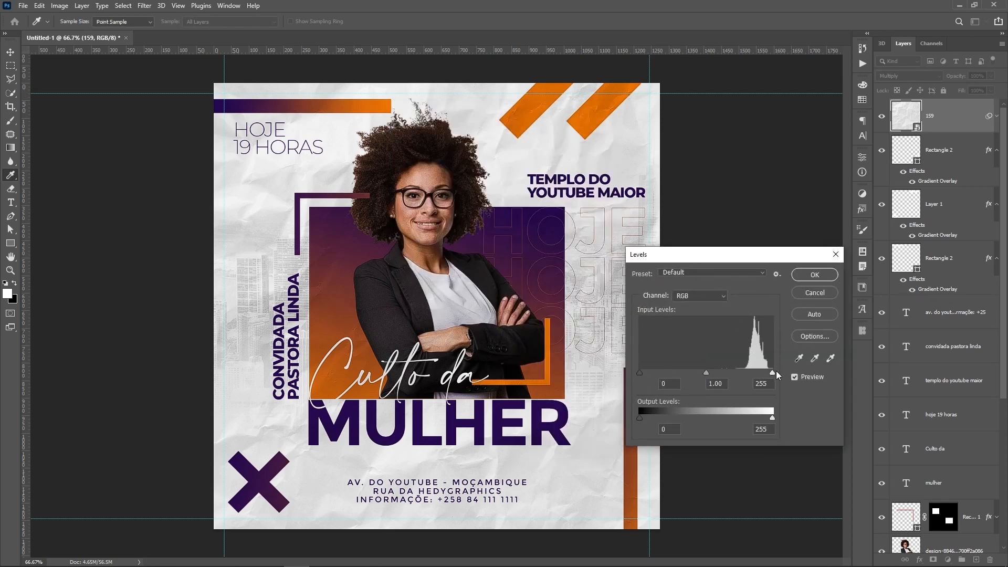
mouse_move(772, 373)
mouse_down()
mouse_move(751, 373)
mouse_move(775, 372)
mouse_up()
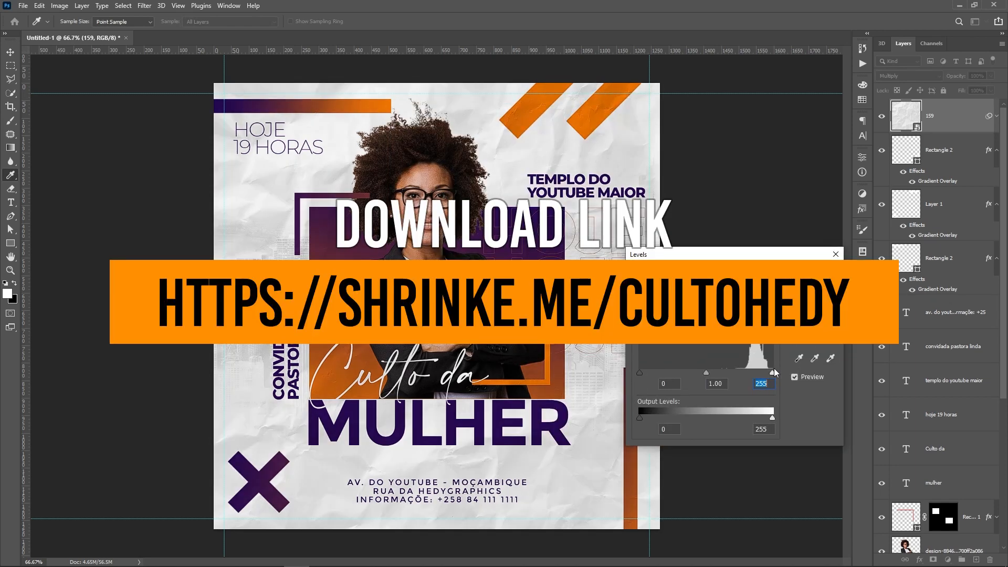
drag(638, 373, 680, 374)
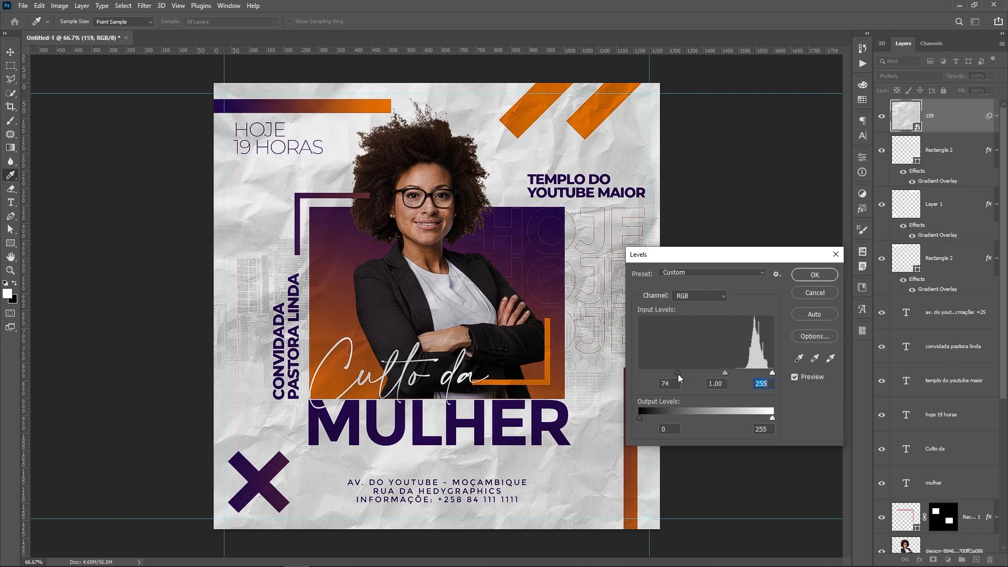
click(819, 275)
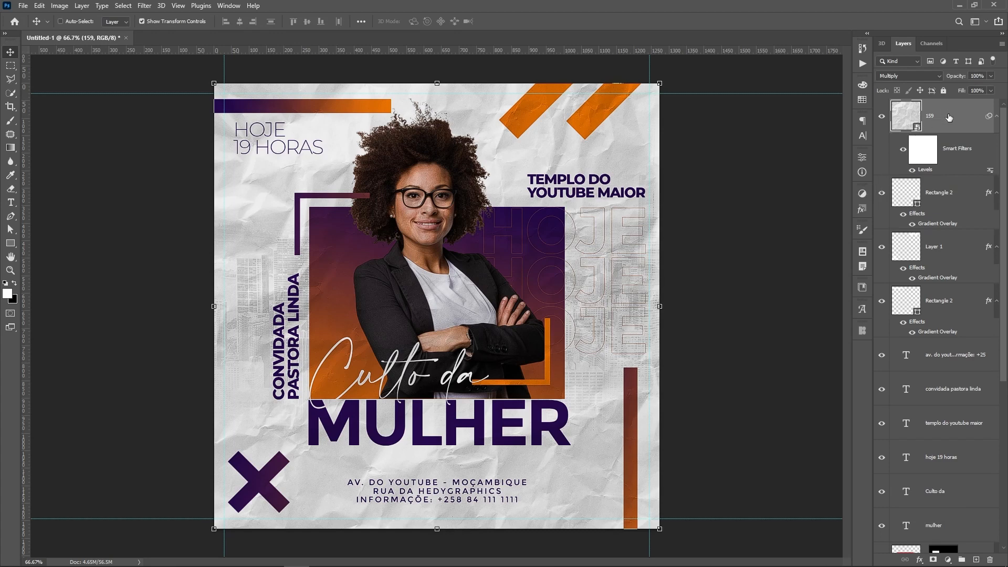
click(997, 117)
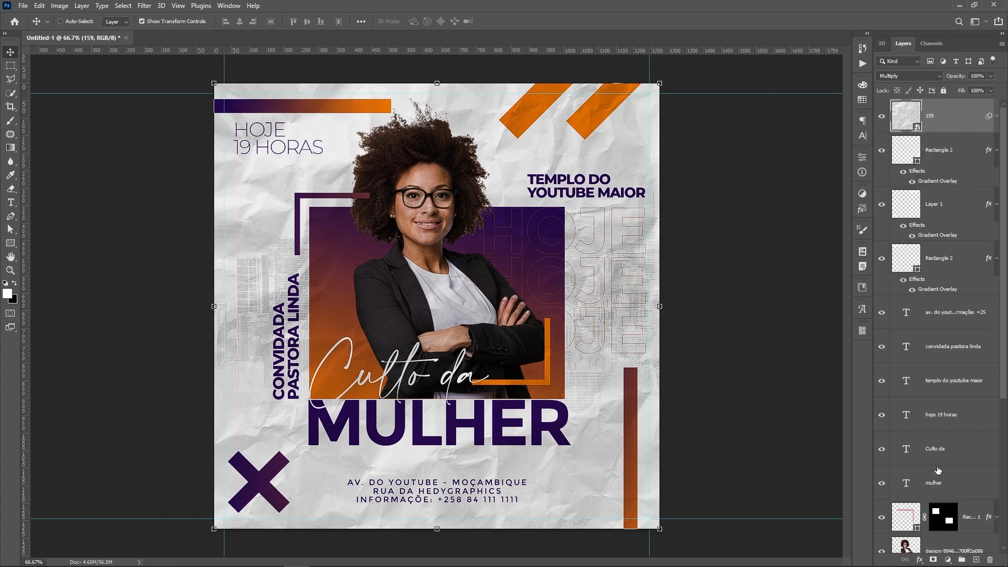
Add a layer mask to the paper texture and mask out the creases over the woman's face and body with a soft 385 px eraser
click(934, 560)
key(e)
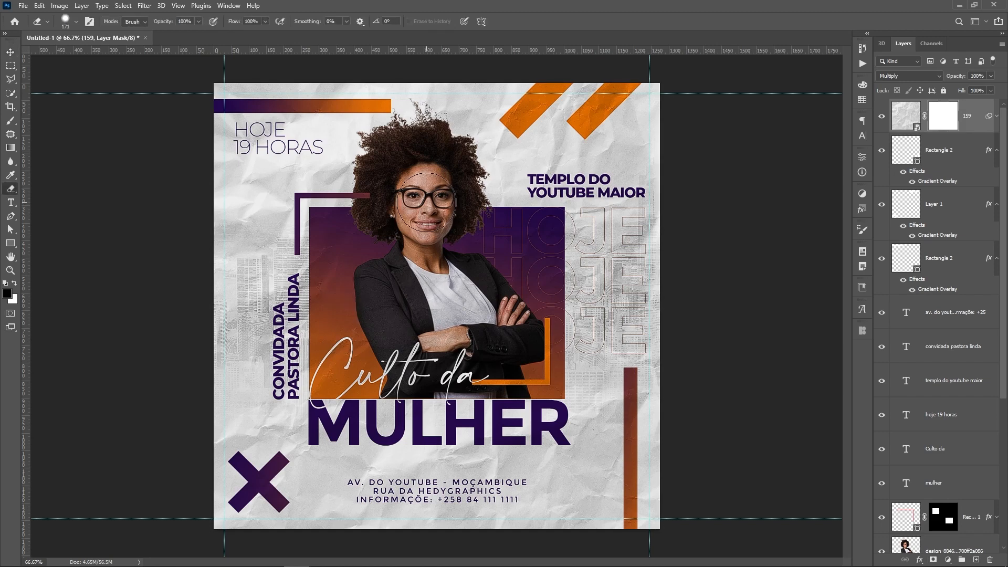
key(x)
click(423, 188)
right_click(423, 167)
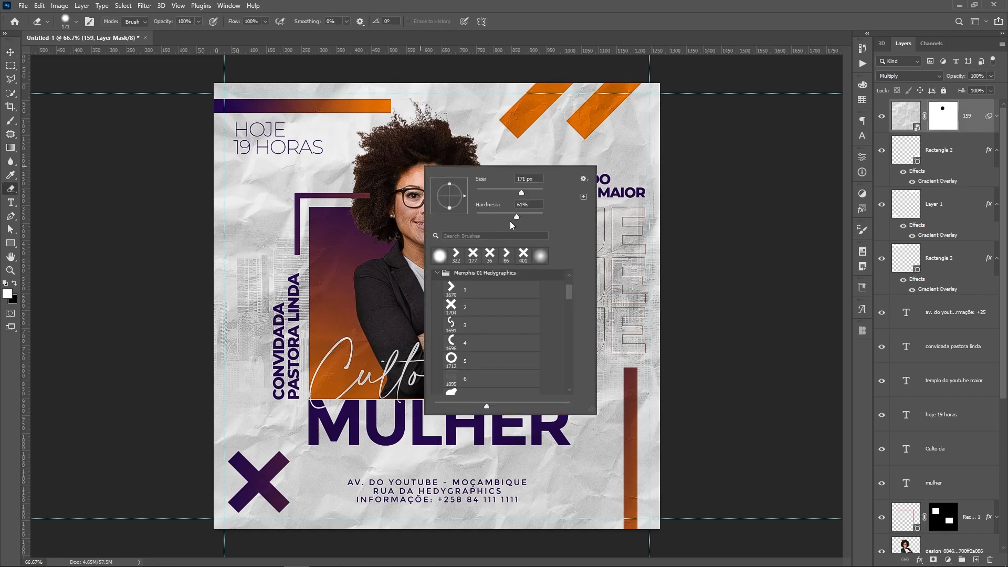
drag(487, 215, 477, 217)
drag(522, 192, 532, 192)
click(418, 178)
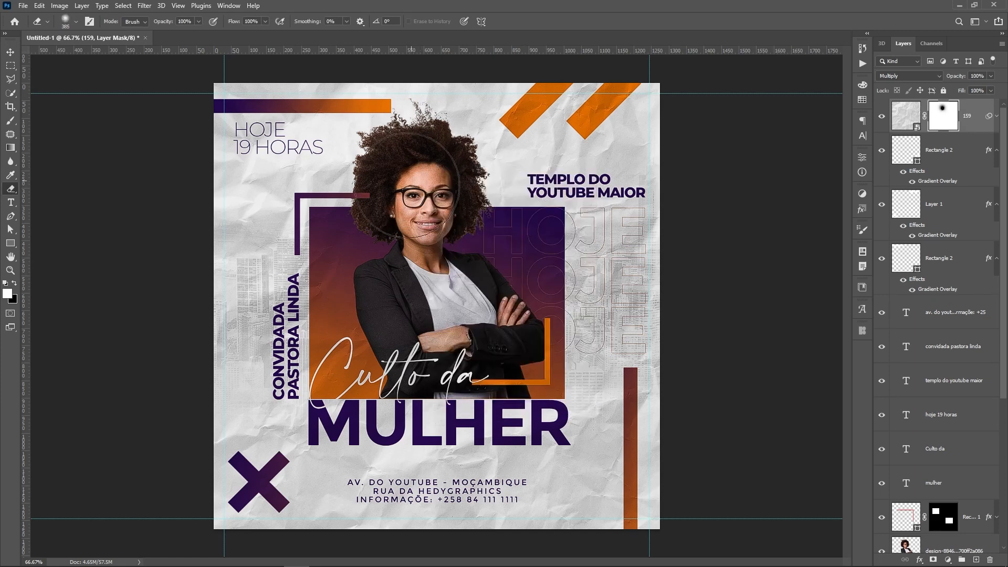
mouse_move(424, 191)
mouse_down()
mouse_move(420, 260)
mouse_move(452, 315)
mouse_move(472, 316)
mouse_move(479, 330)
mouse_move(465, 348)
mouse_up()
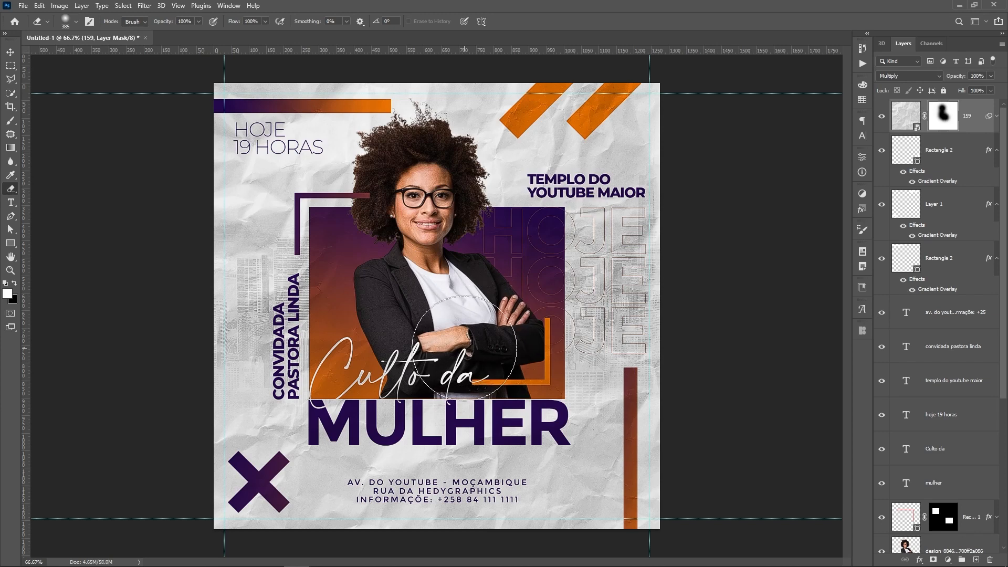
Hide the interface panels and guides and fit the whole poster in the window to review the finished design
key(v)
click(969, 177)
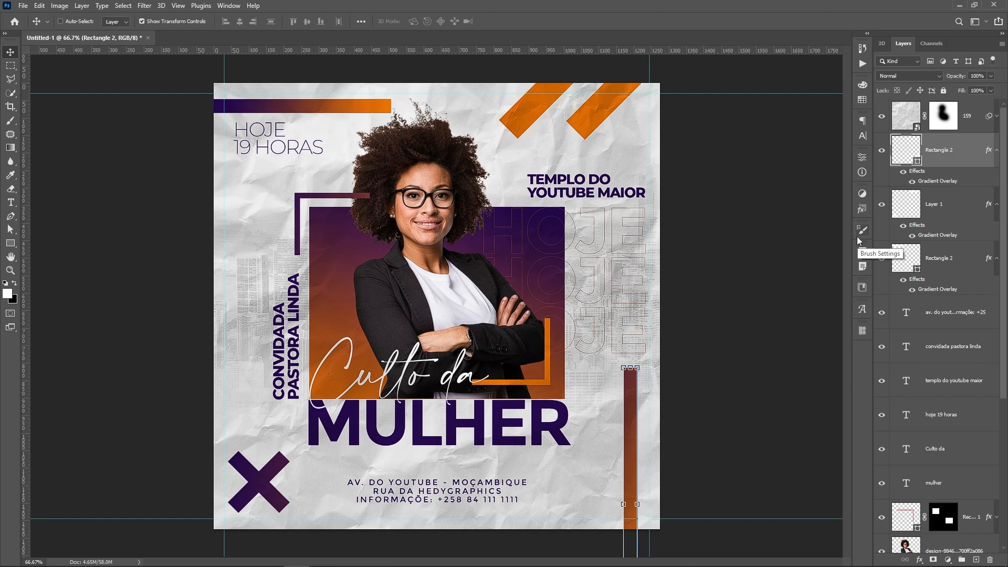
key(Tab)
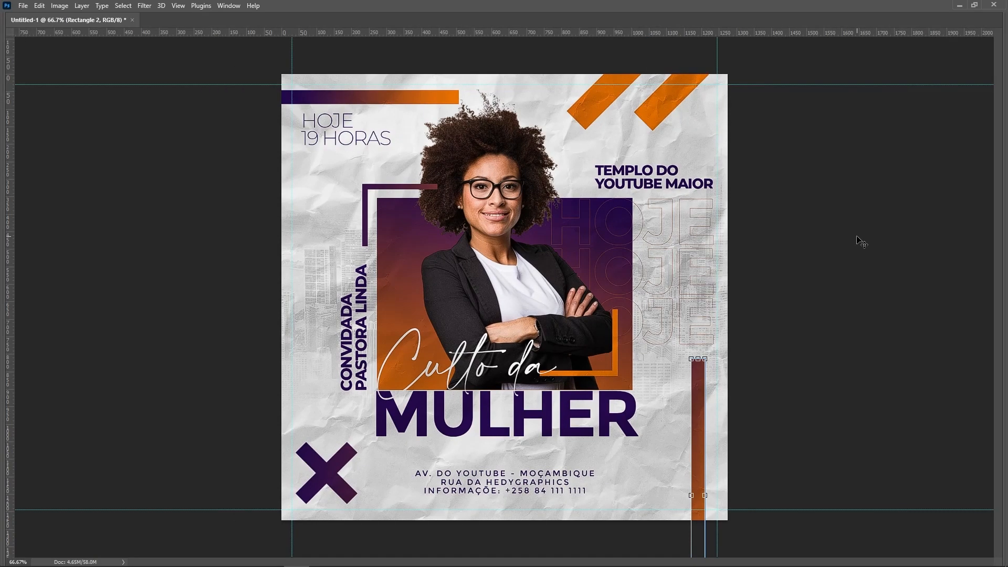
key(ctrl+minus)
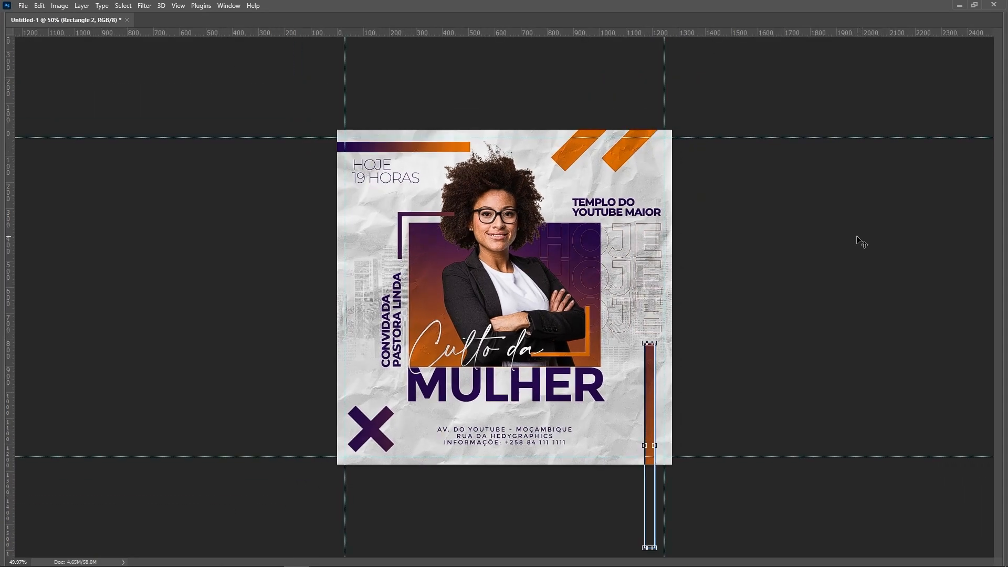
key(ctrl+h)
key(ctrl+0)
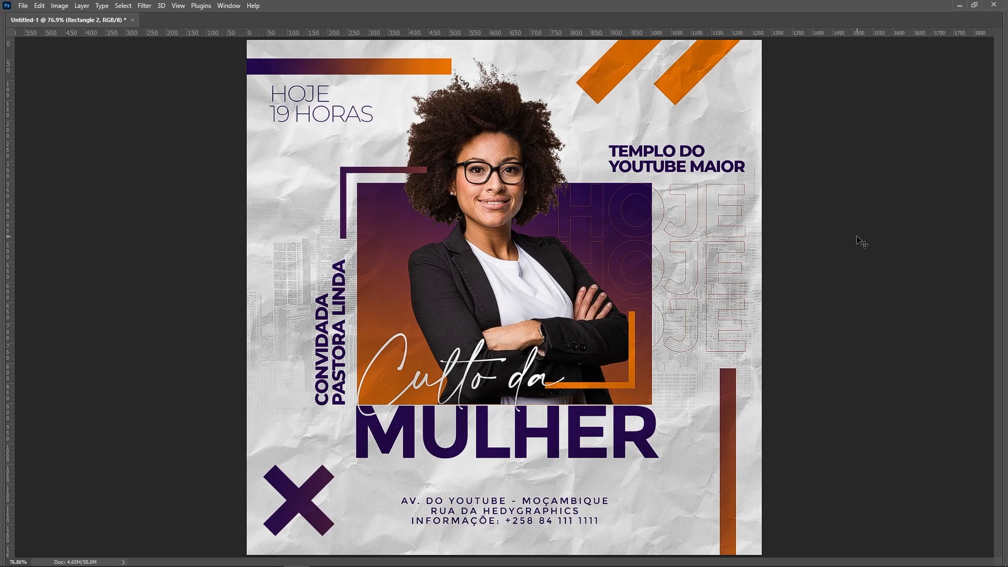
key(XF86MonBrightnessUp)
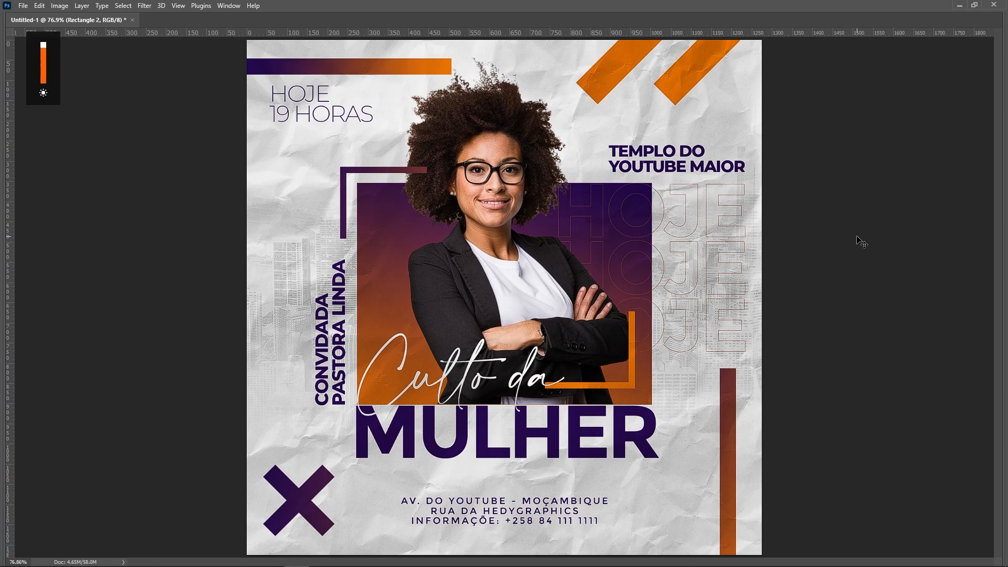